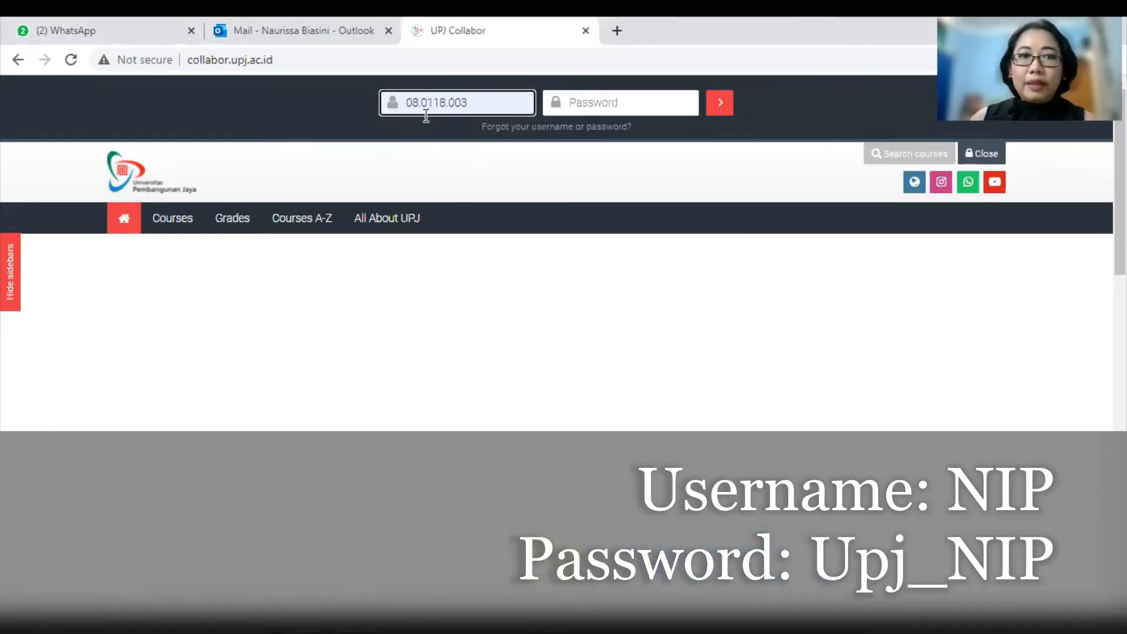
Step: Log in to UPJ Collabor by entering the account password in the Password field
left_click(591, 104)
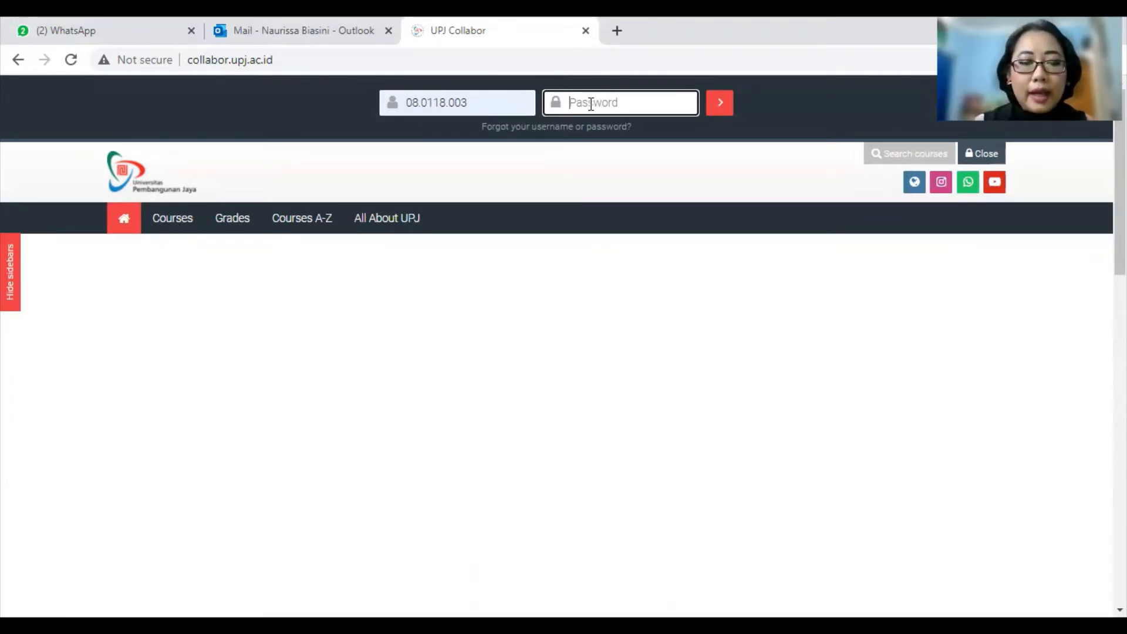
type("Upj••••••••••")
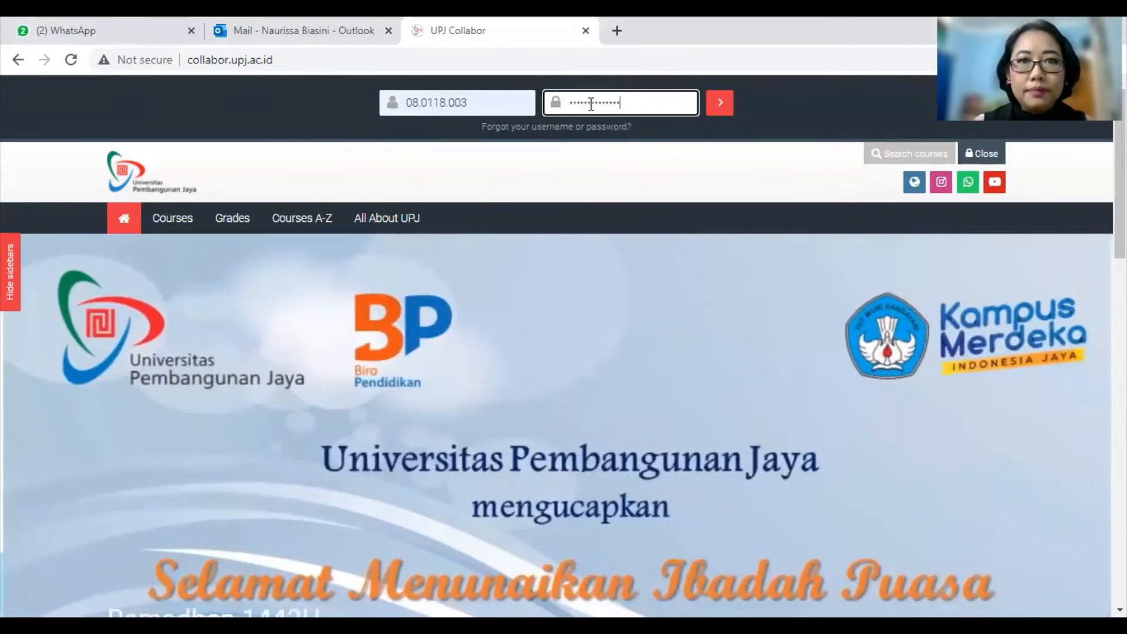
type("••")
key("Return")
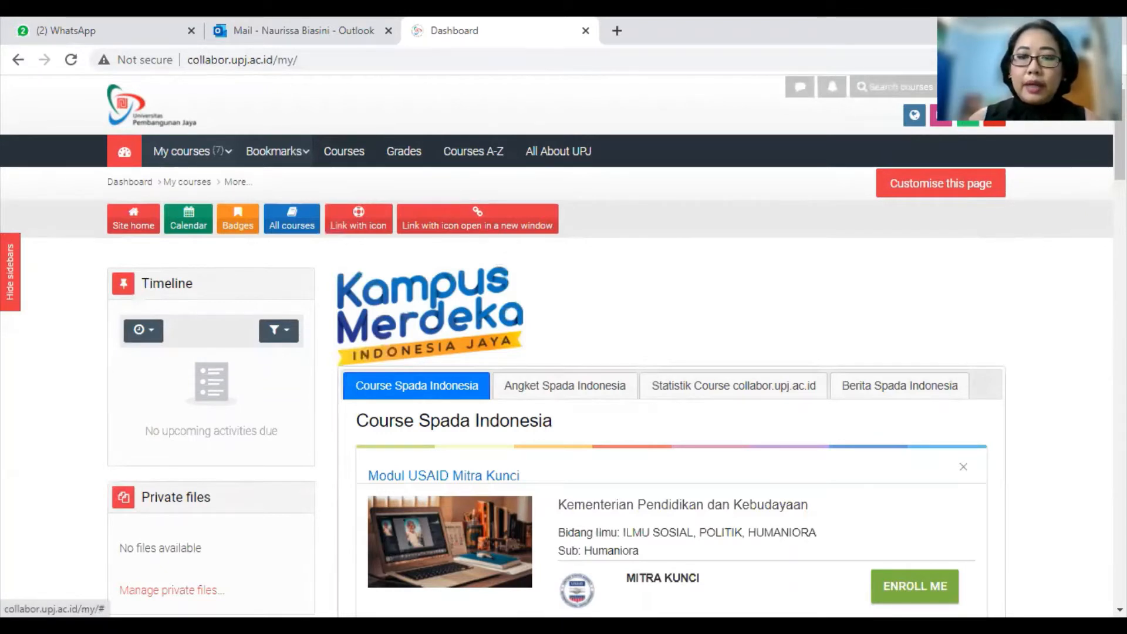
Step: Go from the user menu to your profile page and open the Edit profile form
left_click(976, 87)
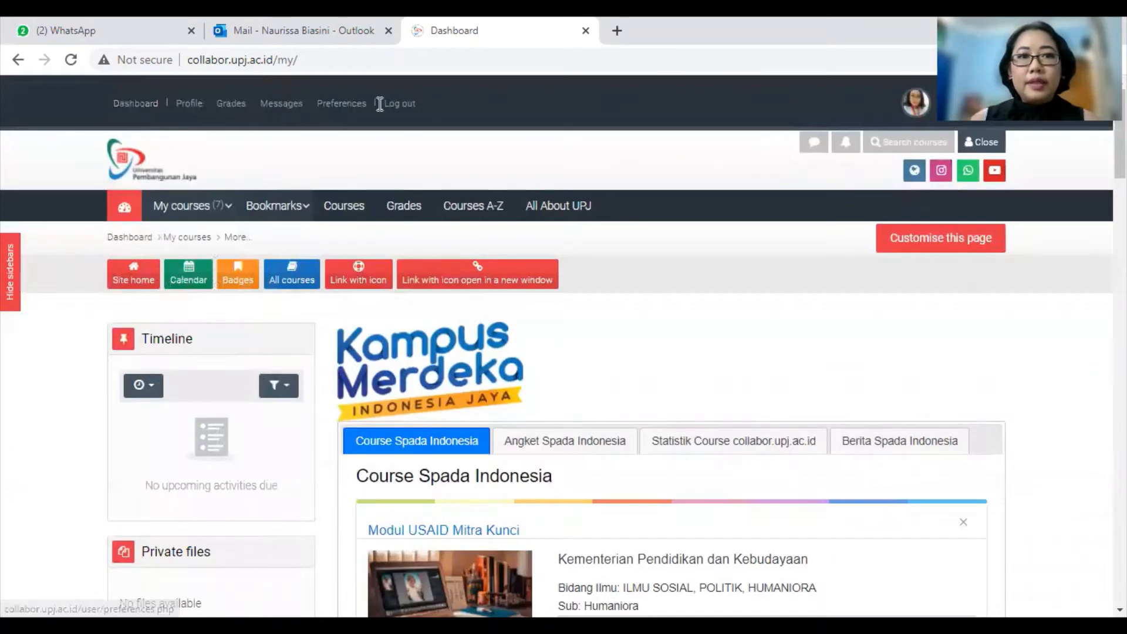
left_click(188, 106)
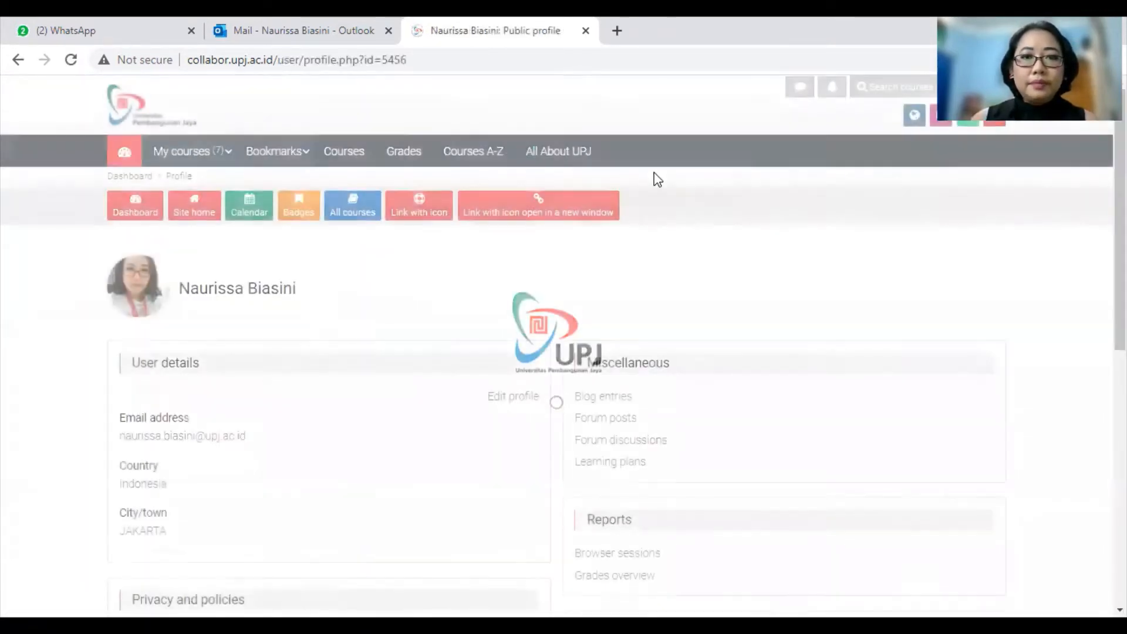
scroll(719, 223, "down", 2)
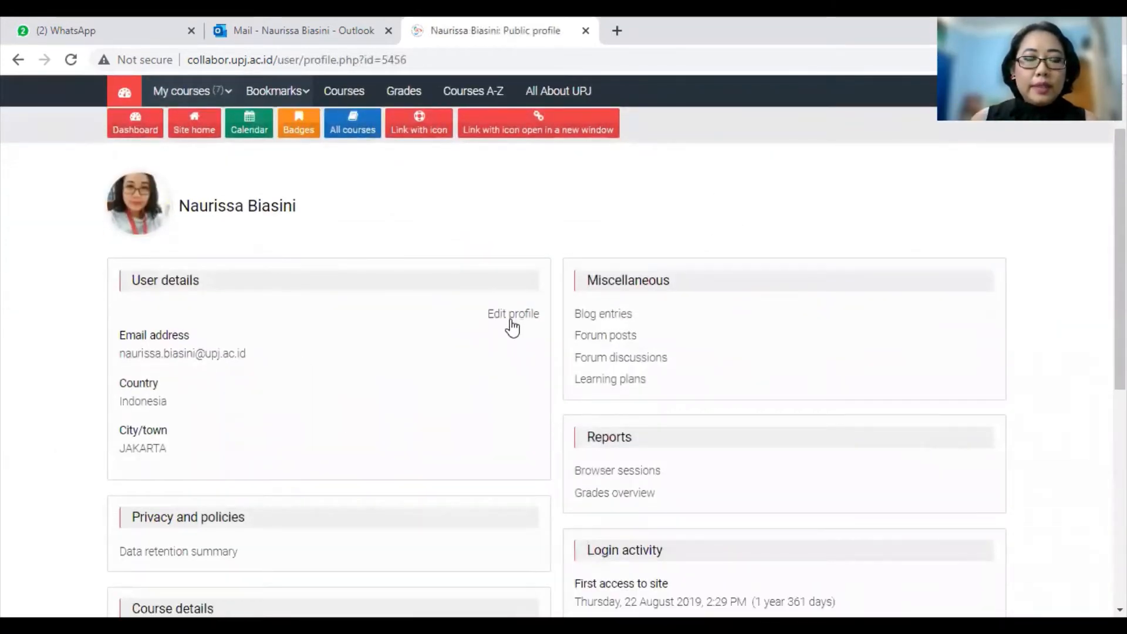
left_click(512, 320)
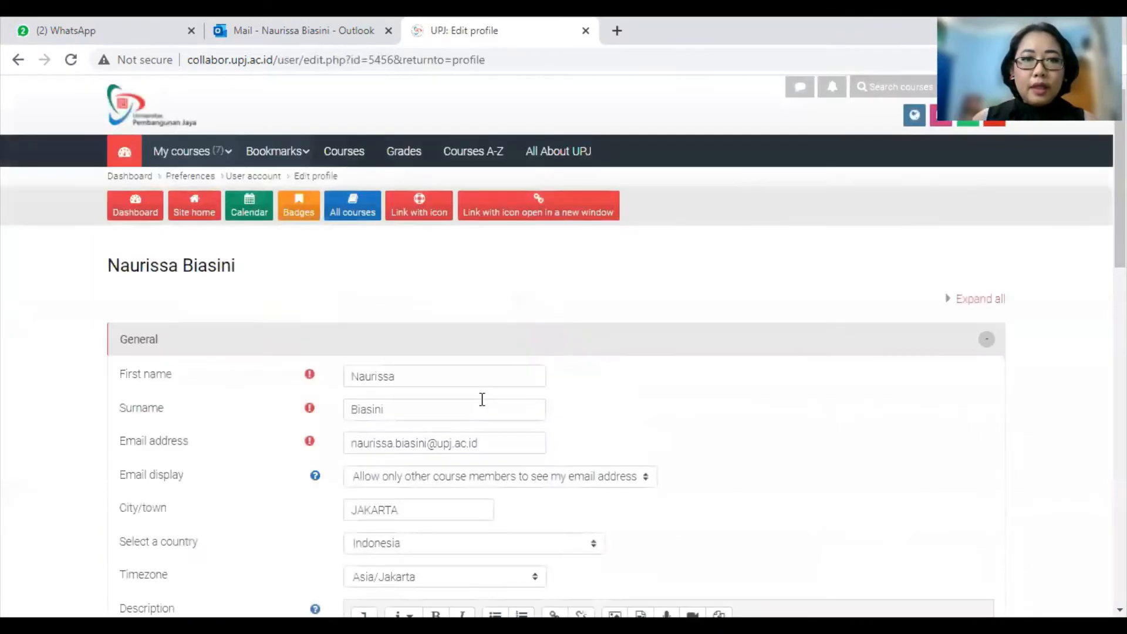
Step: Review the Email display options, keeping the address visible only to course members
scroll(652, 395, "down", 3)
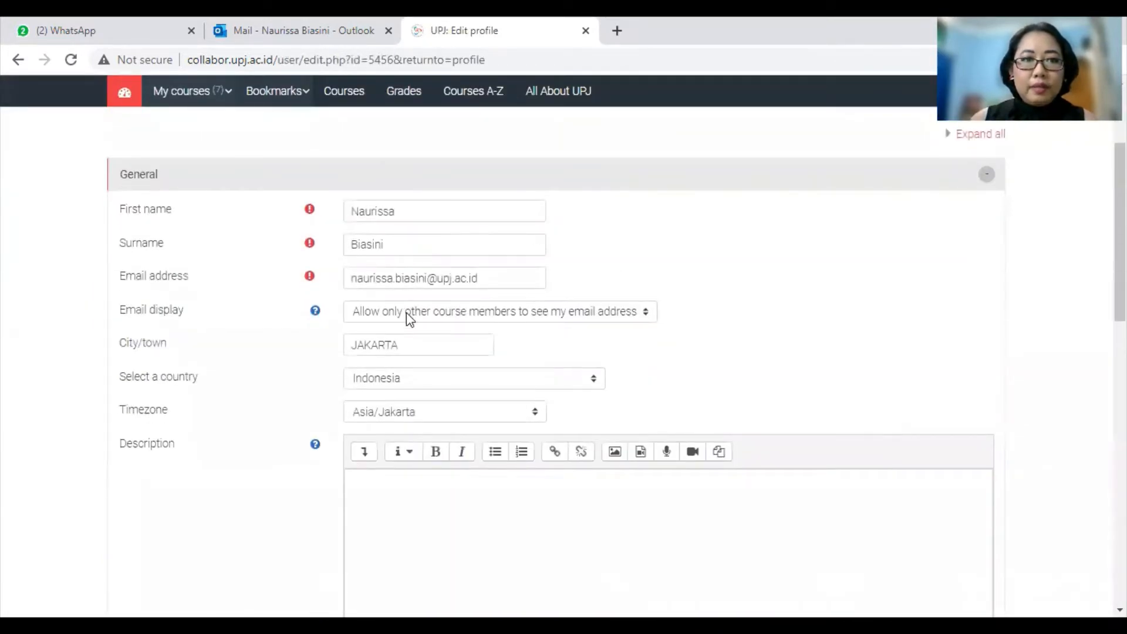
scroll(725, 310, "down", 3)
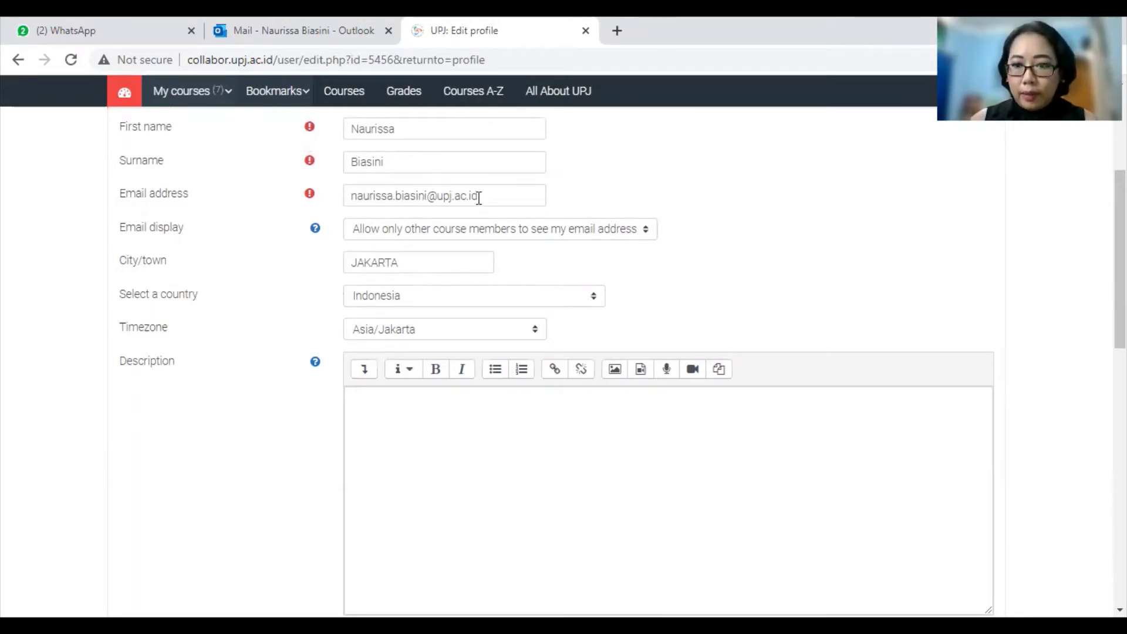
left_click(478, 228)
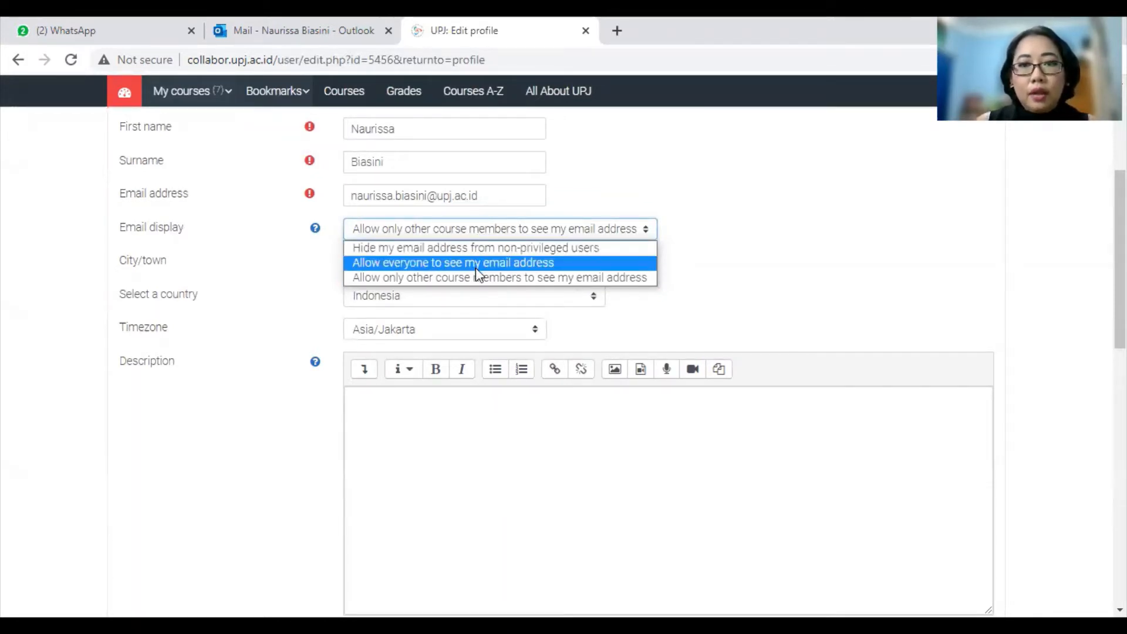
left_click(728, 256)
scroll(712, 256, "down", 3)
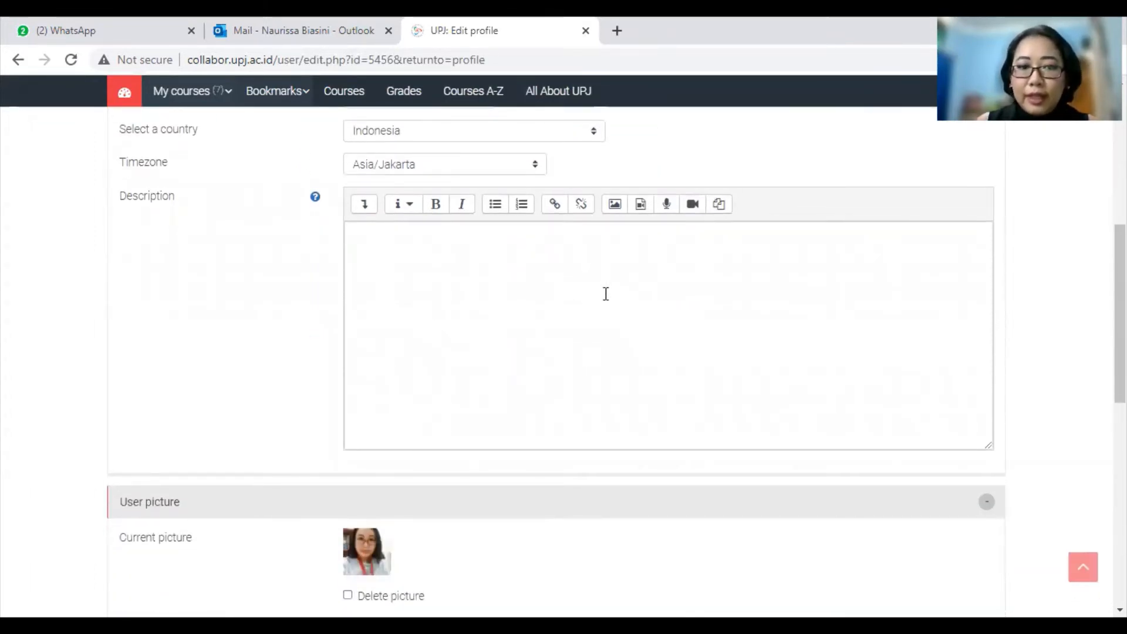
scroll(604, 294, "down", 4)
scroll(604, 300, "down", 3)
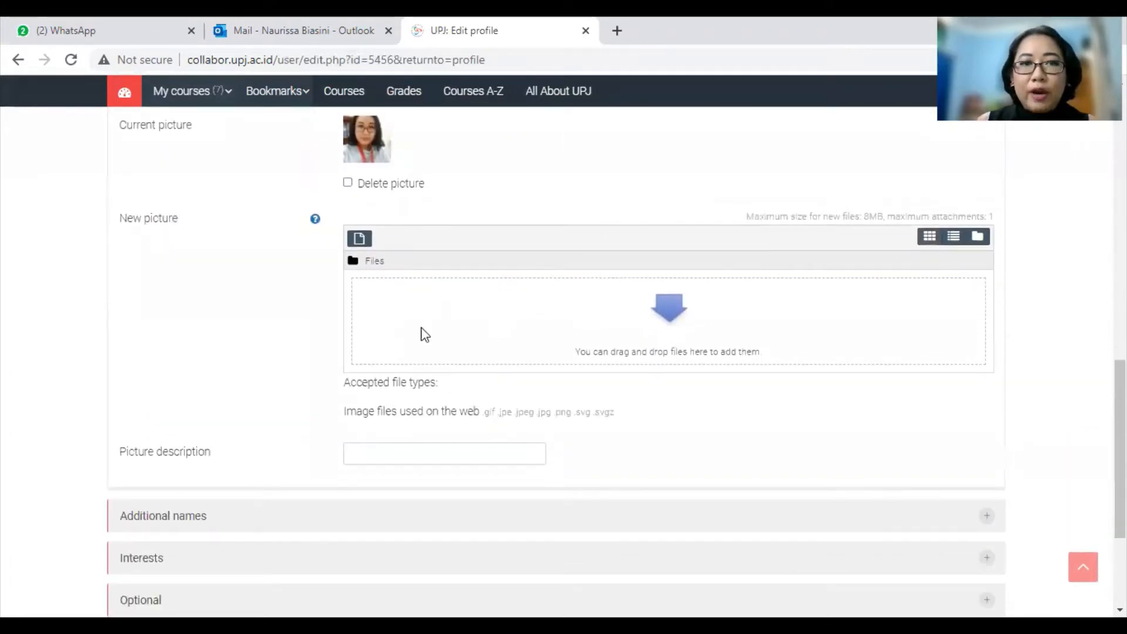
scroll(415, 325, "up", 1)
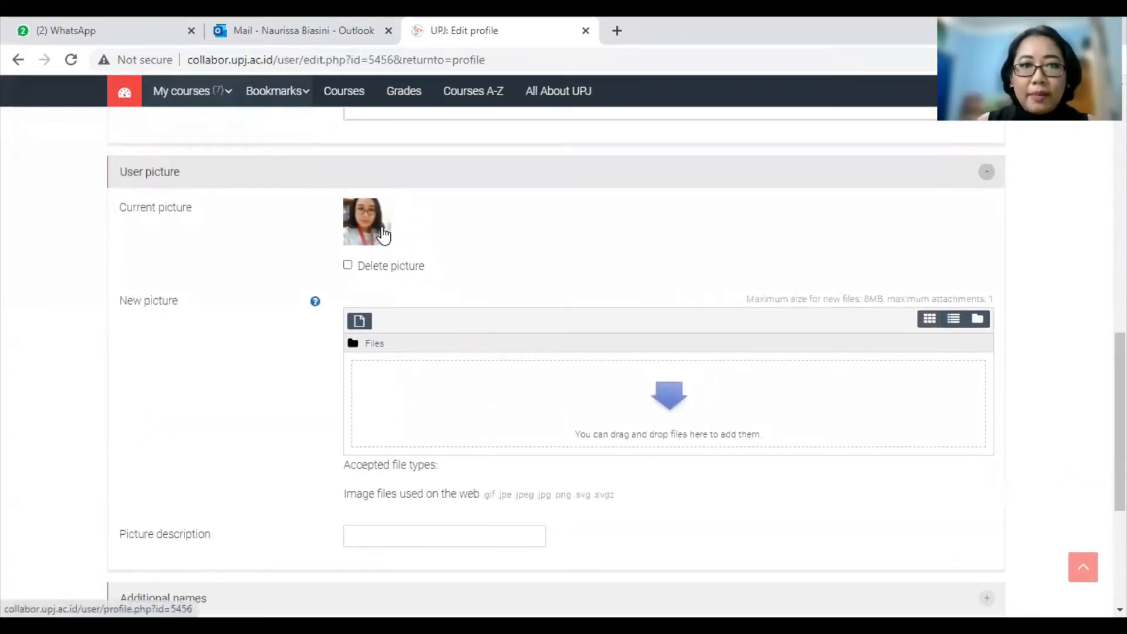
Step: Start adding a new profile picture, then cancel without uploading any file
left_click(366, 324)
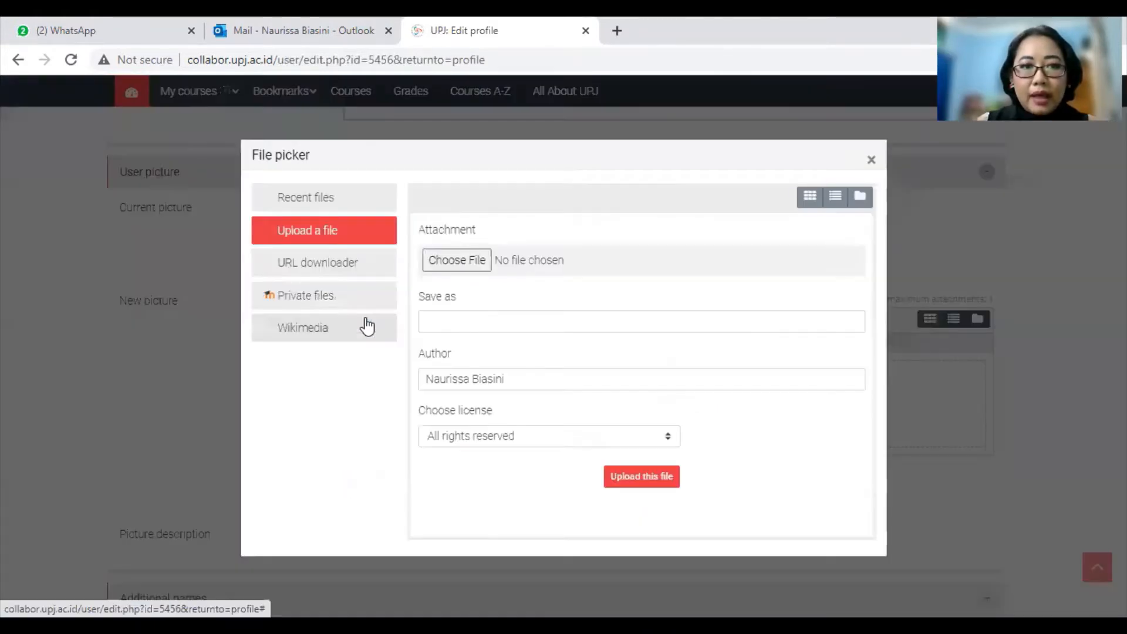
left_click(466, 265)
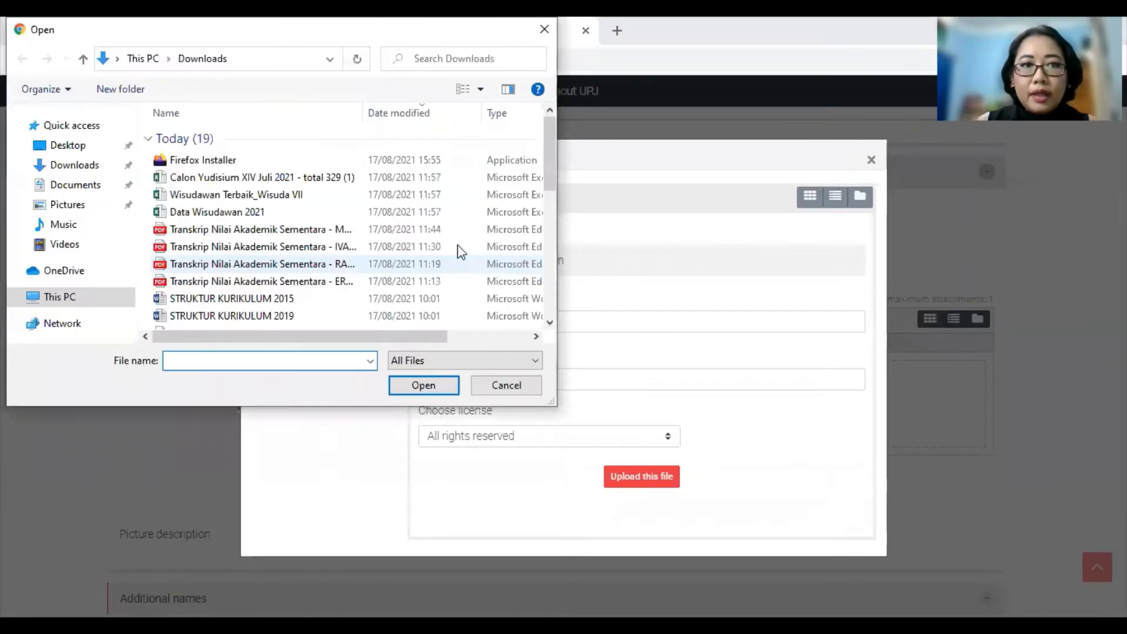
left_click(492, 388)
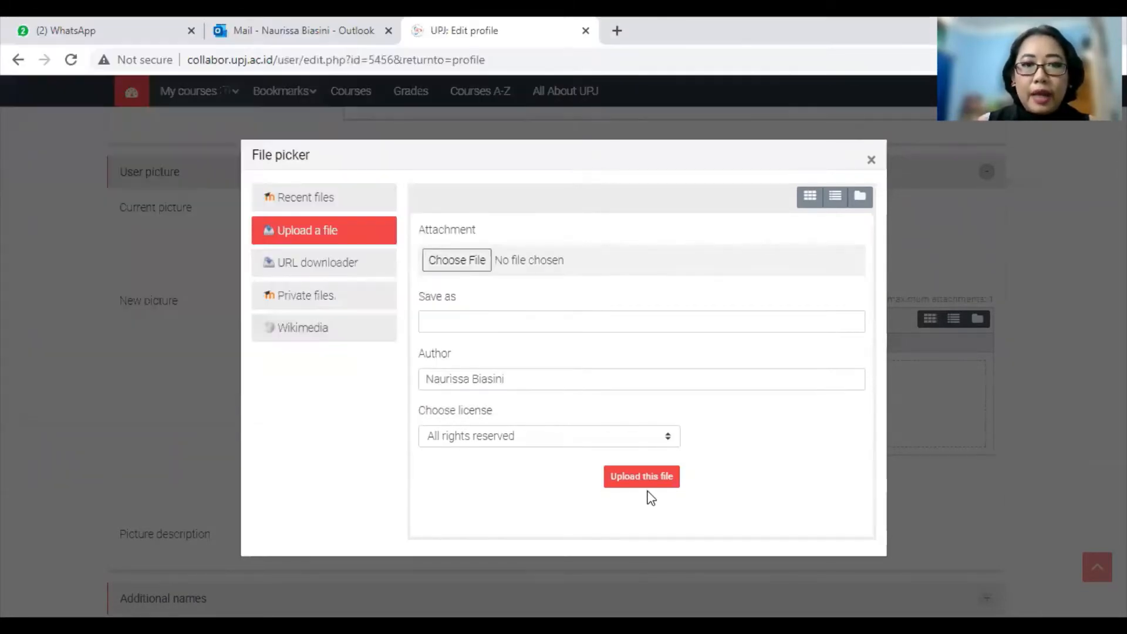
left_click(873, 160)
Step: Save the profile with Update profile, returning to the public profile page
scroll(343, 330, "down", 4)
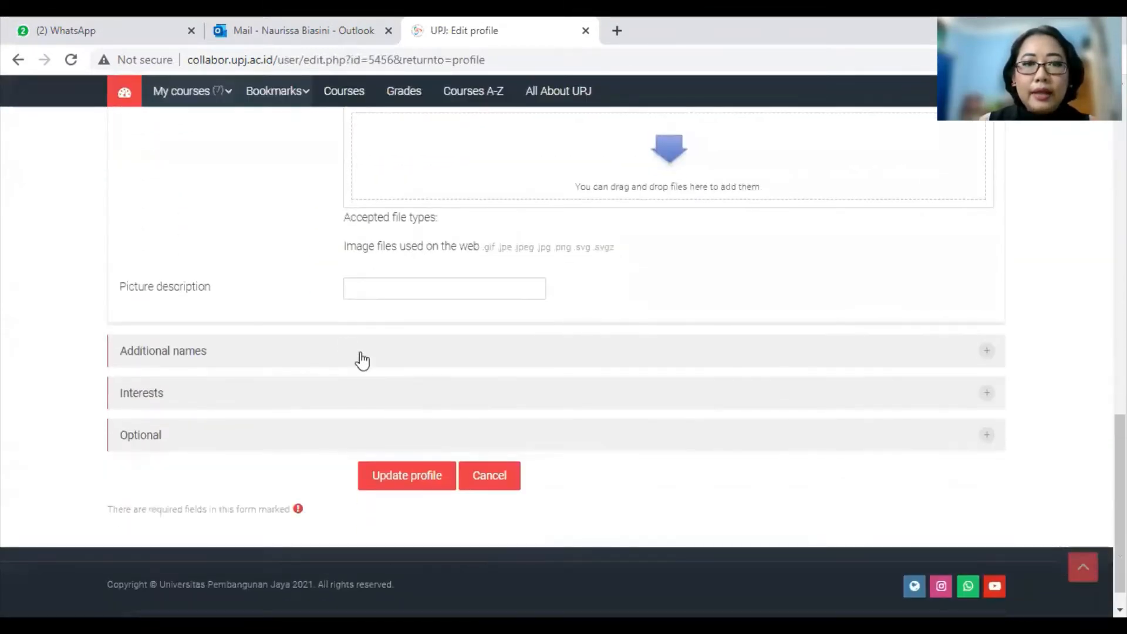
scroll(360, 360, "up", 3)
scroll(481, 324, "down", 3)
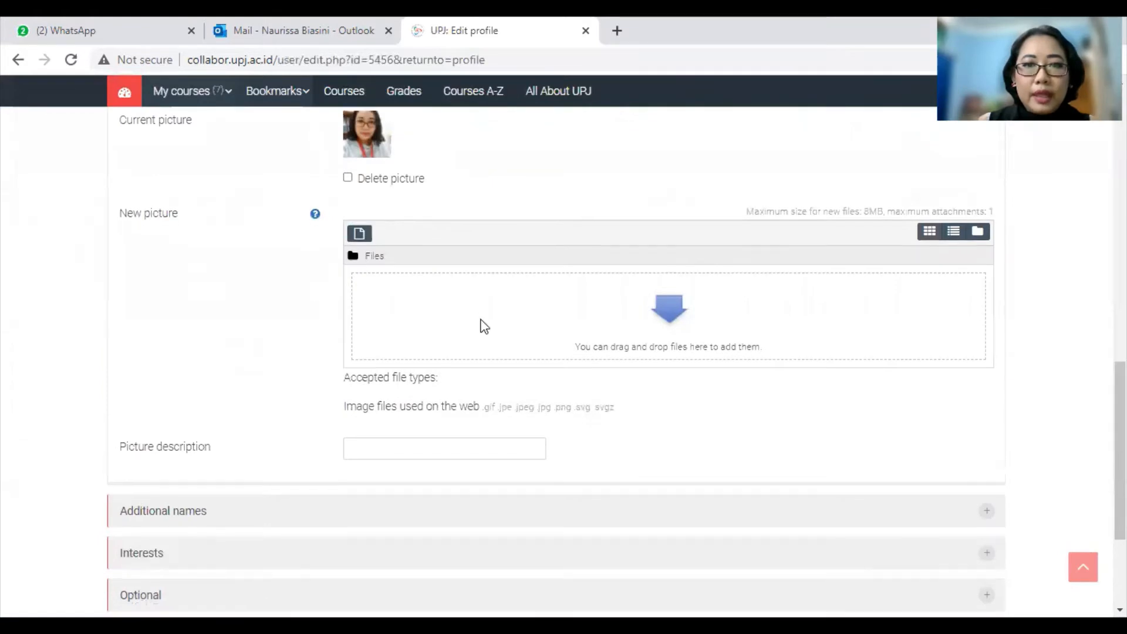
left_click(400, 451)
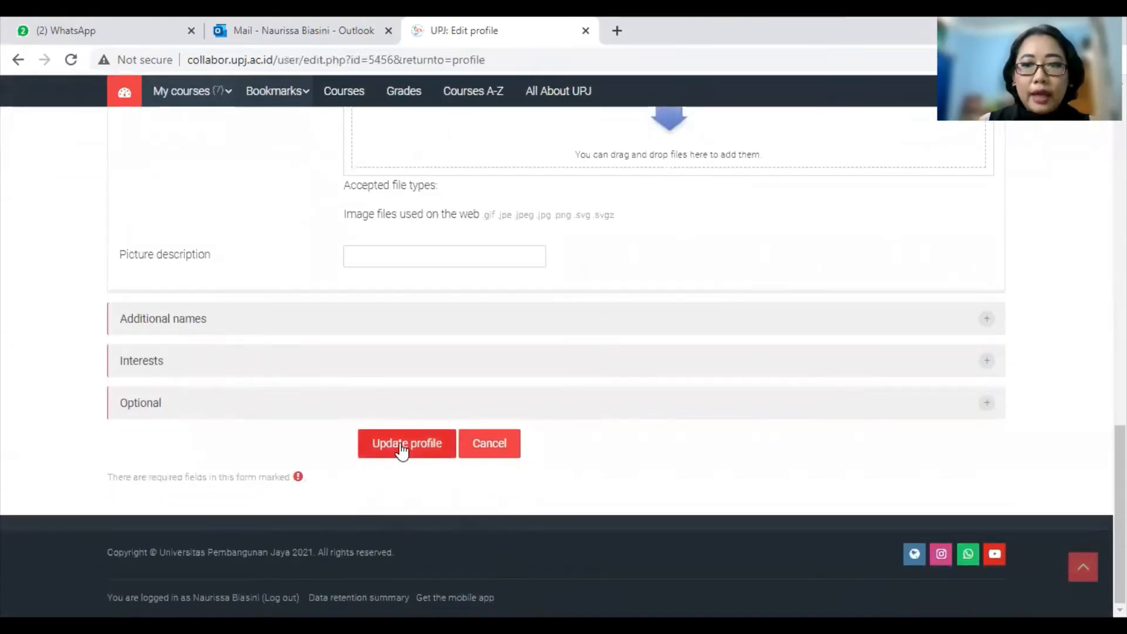
left_click(401, 451)
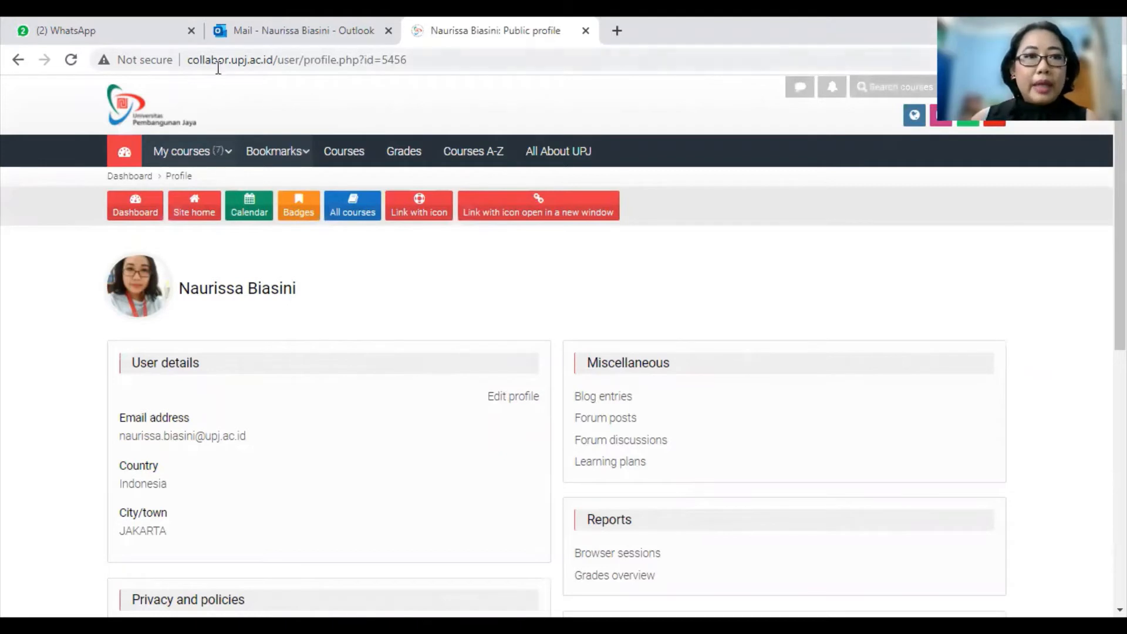
Step: Choose CMM211 - Komunikasi Antar Budaya -A- from the My courses list
left_click(176, 152)
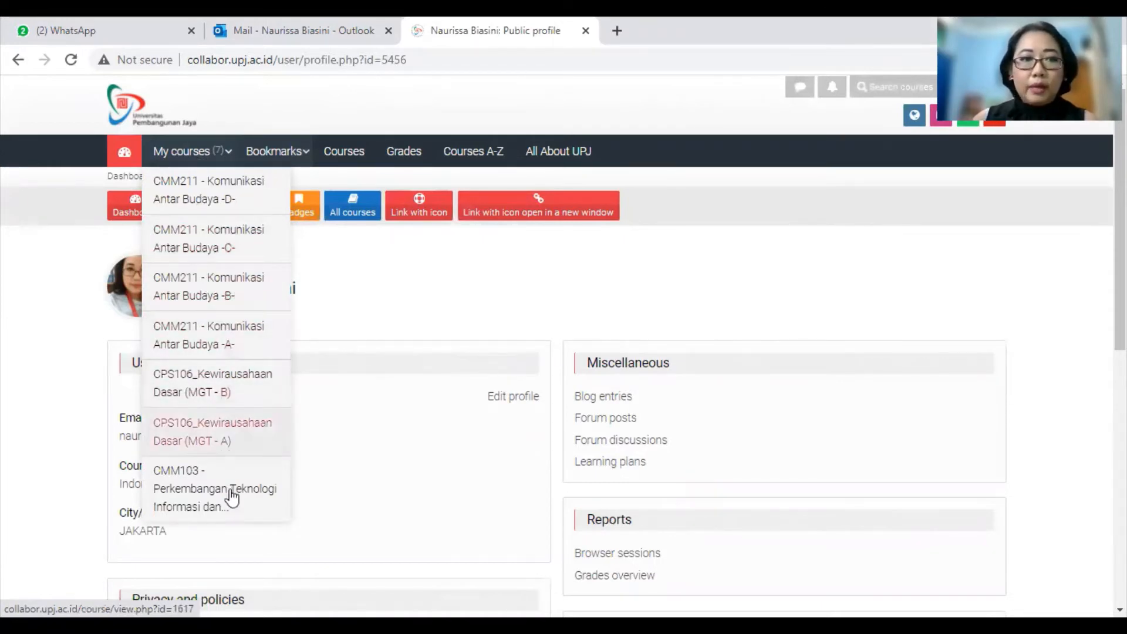
scroll(231, 495, "down", 1)
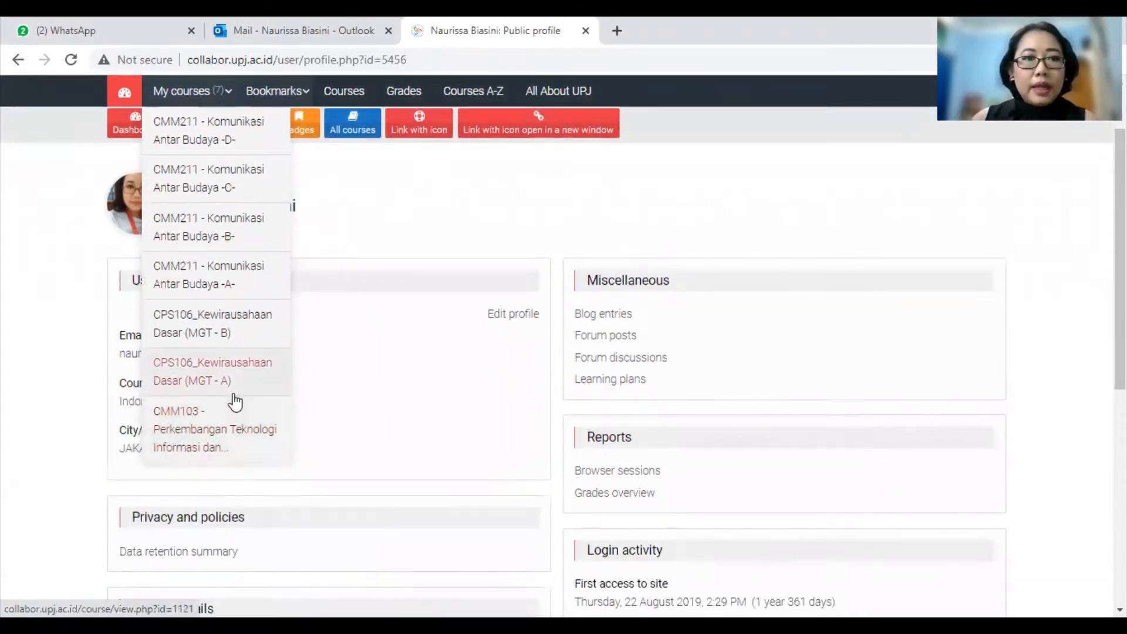
scroll(236, 395, "up", 1)
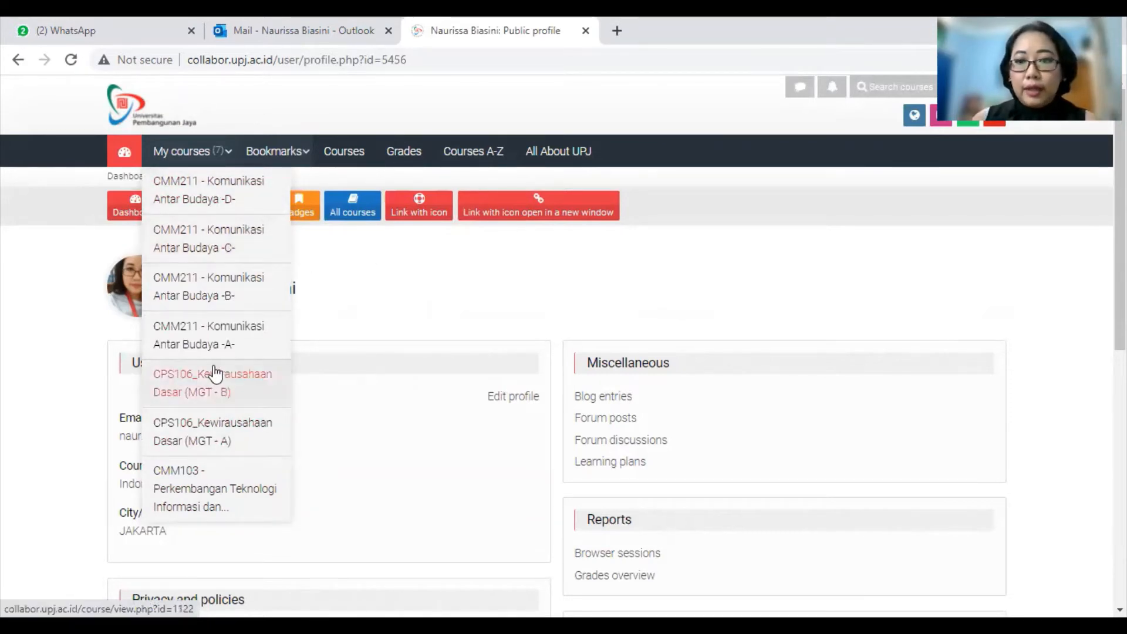
left_click(180, 353)
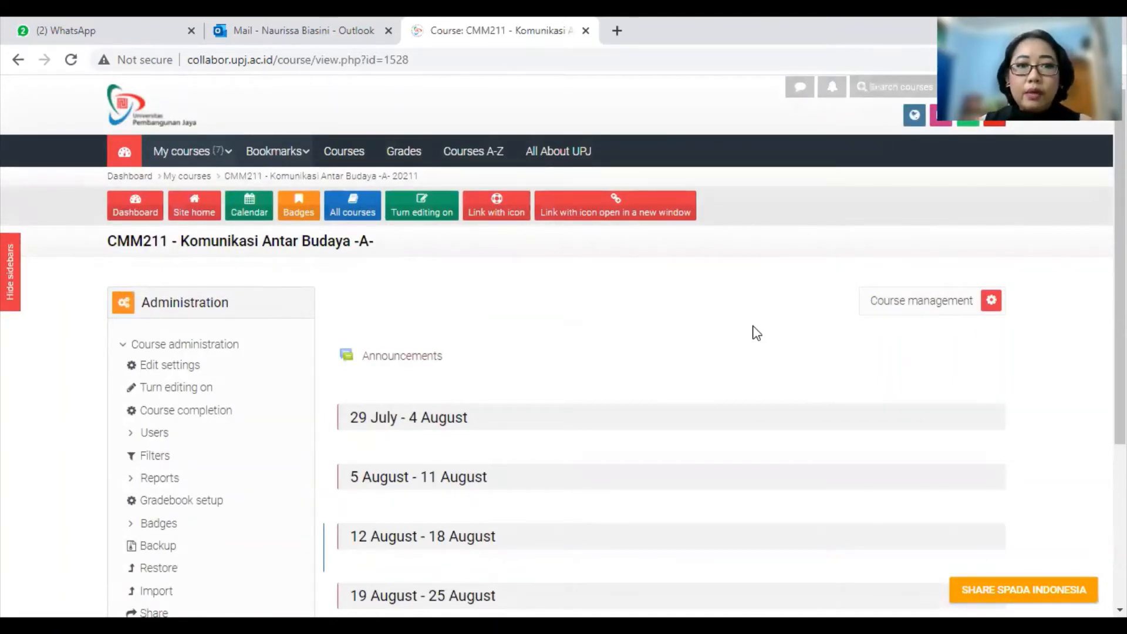
scroll(757, 333, "down", 1)
scroll(782, 297, "down", 1)
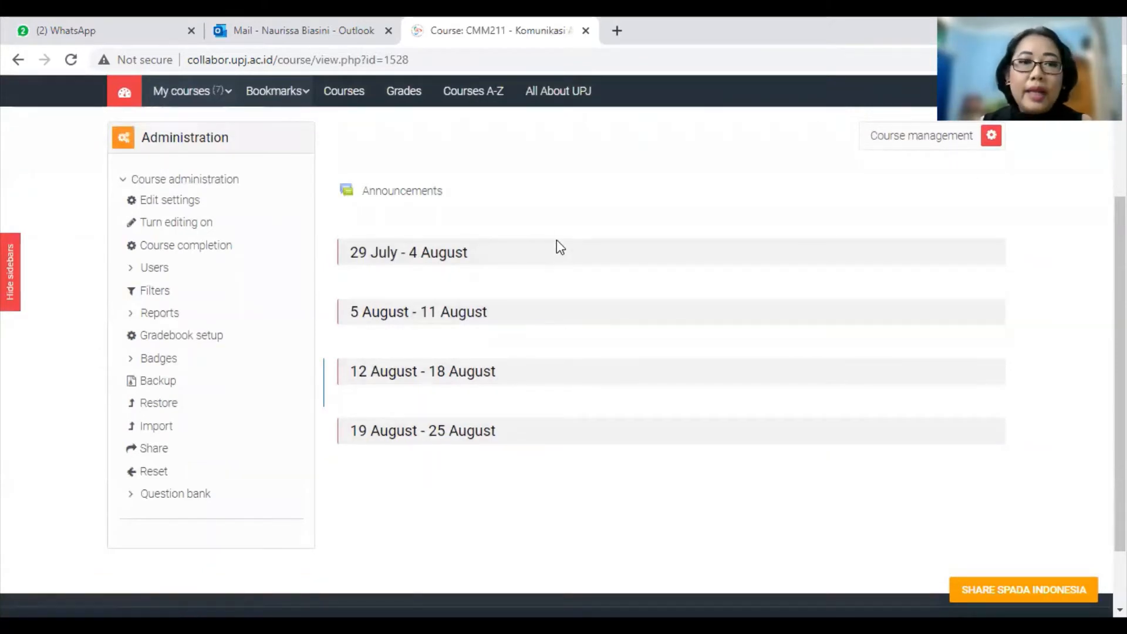
scroll(666, 461, "up", 3)
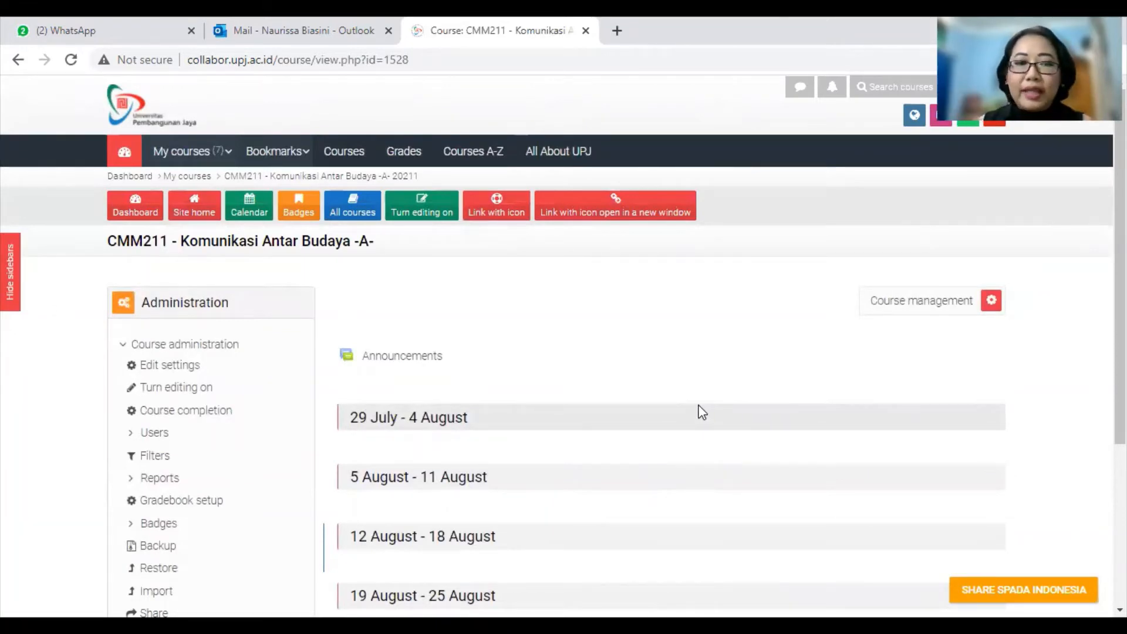
left_click(183, 397)
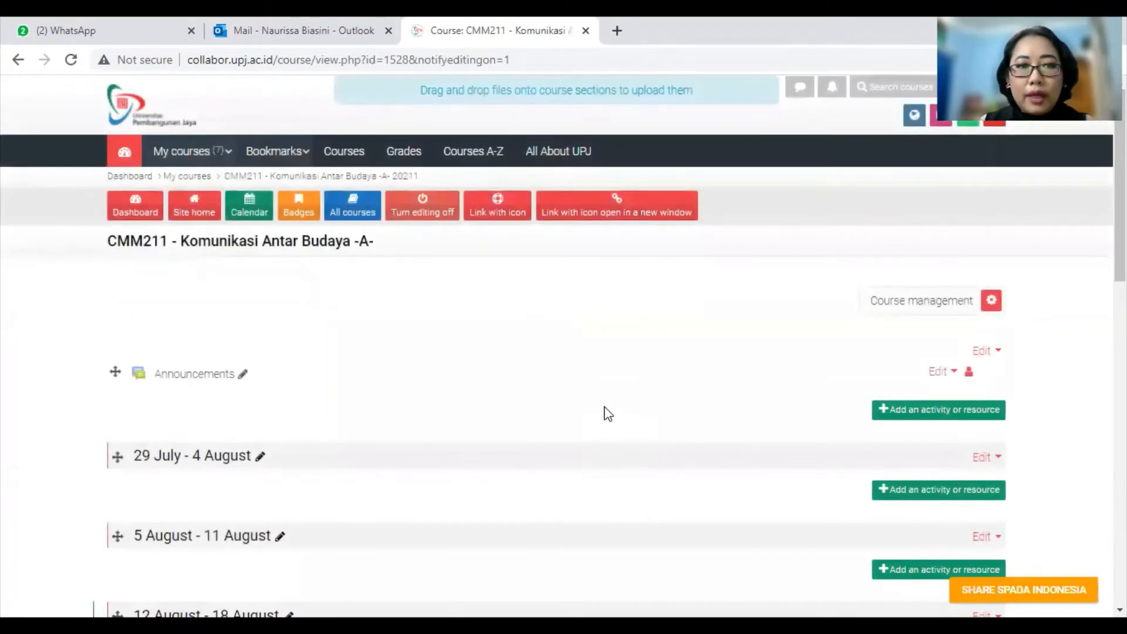
scroll(486, 428, "down", 4)
scroll(581, 430, "down", 3)
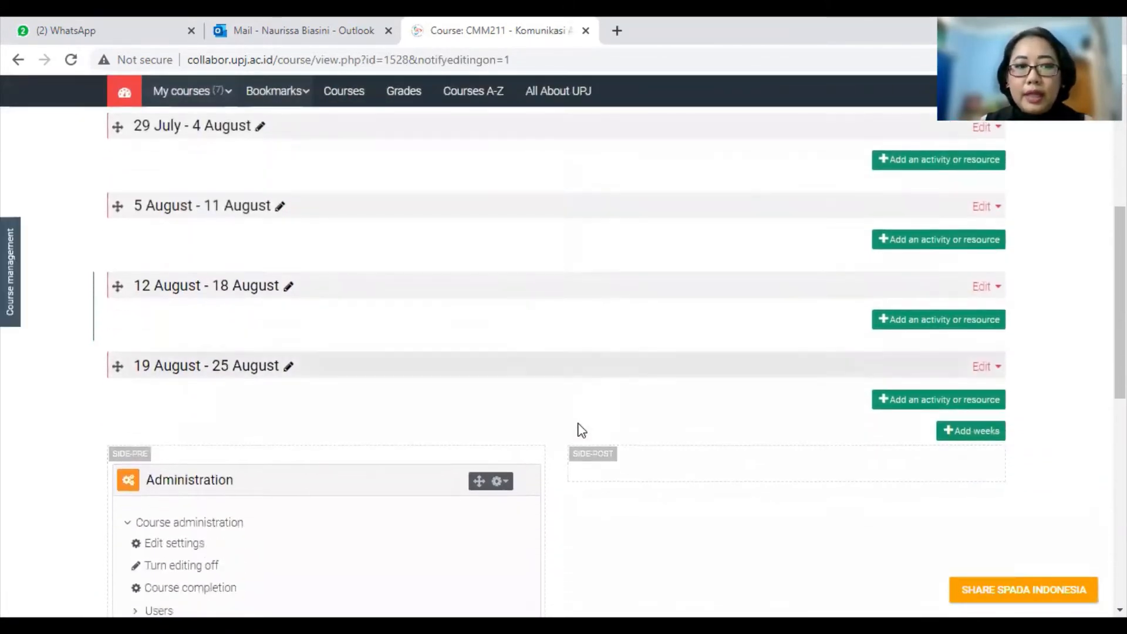
scroll(581, 430, "up", 6)
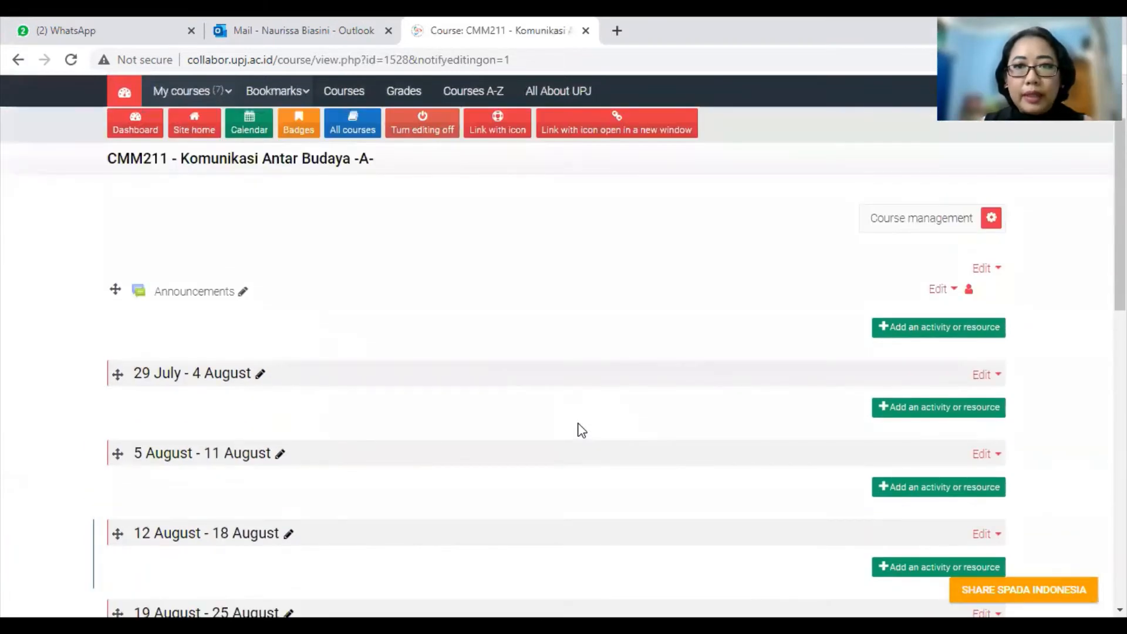
scroll(581, 430, "up", 2)
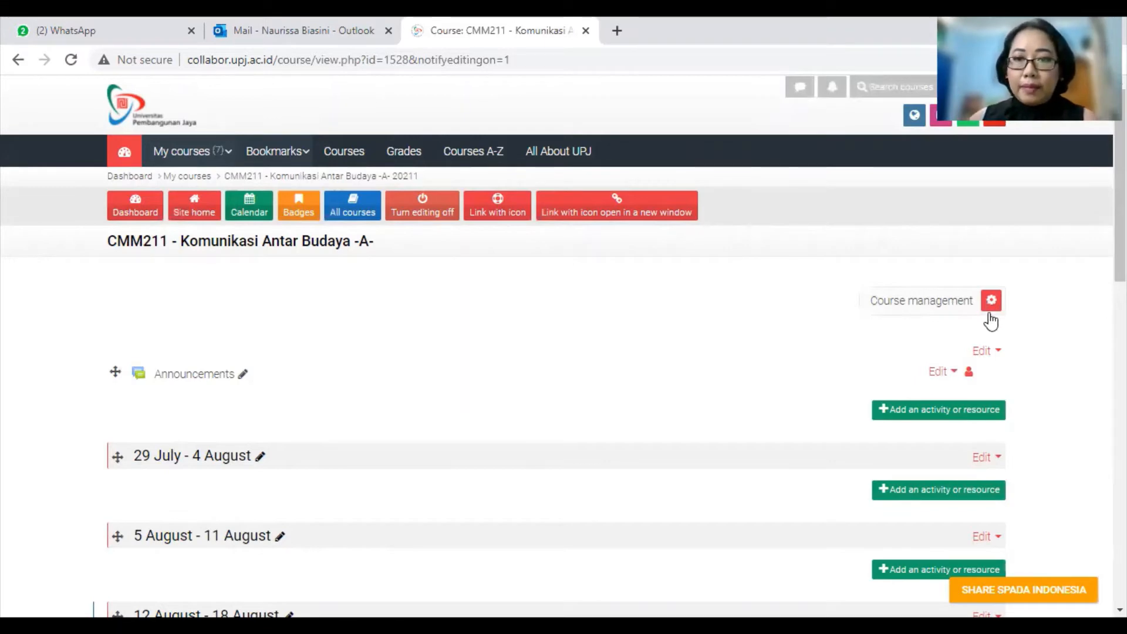
Step: Go to the CMM211 Participants list through Course management
left_click(991, 300)
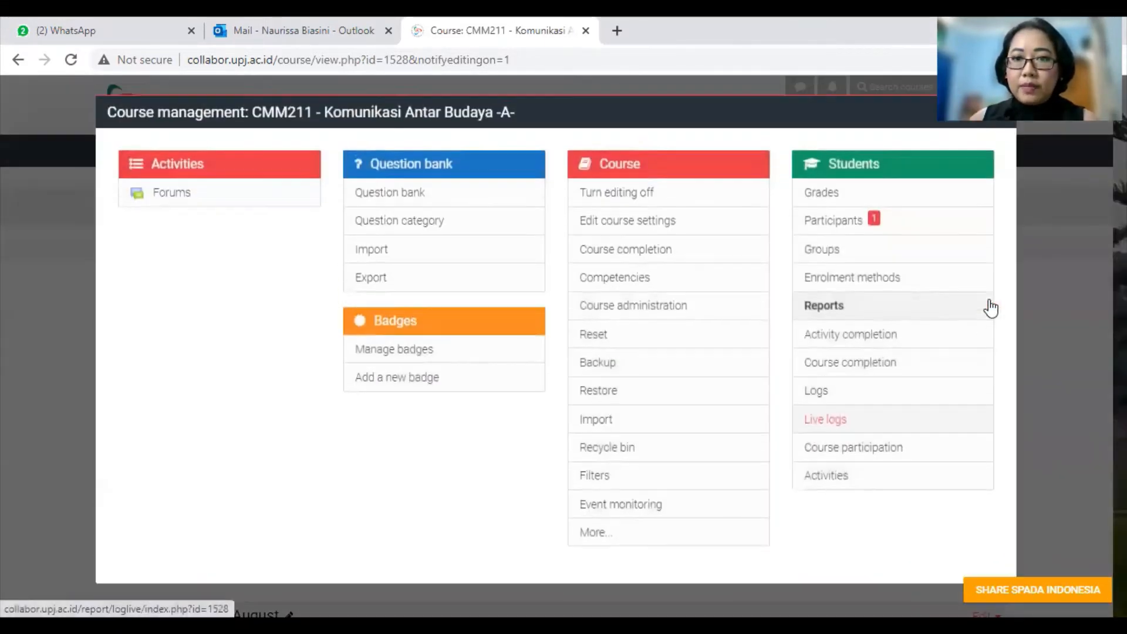
left_click(834, 223)
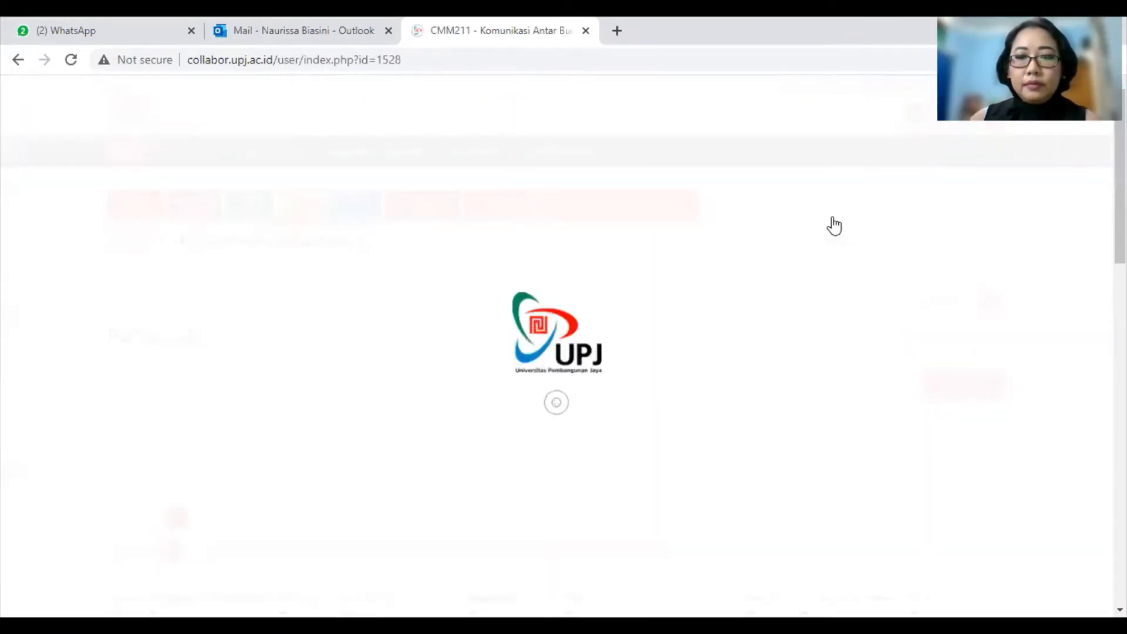
scroll(802, 327, "down", 3)
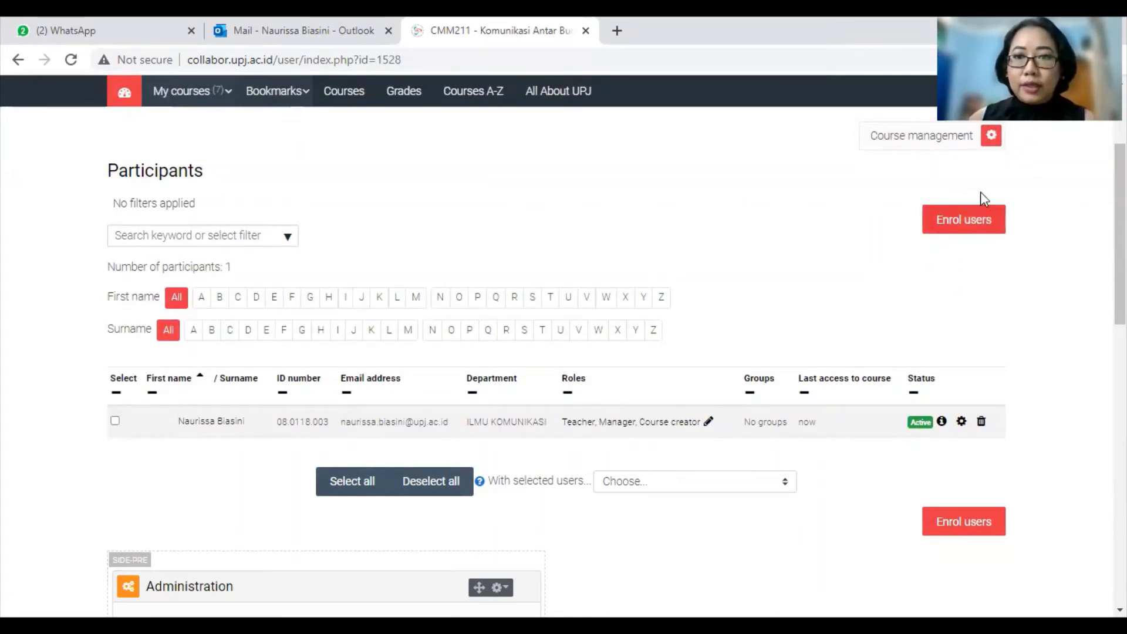
Step: In Enrol users, search for and select the first three users by name
left_click(971, 224)
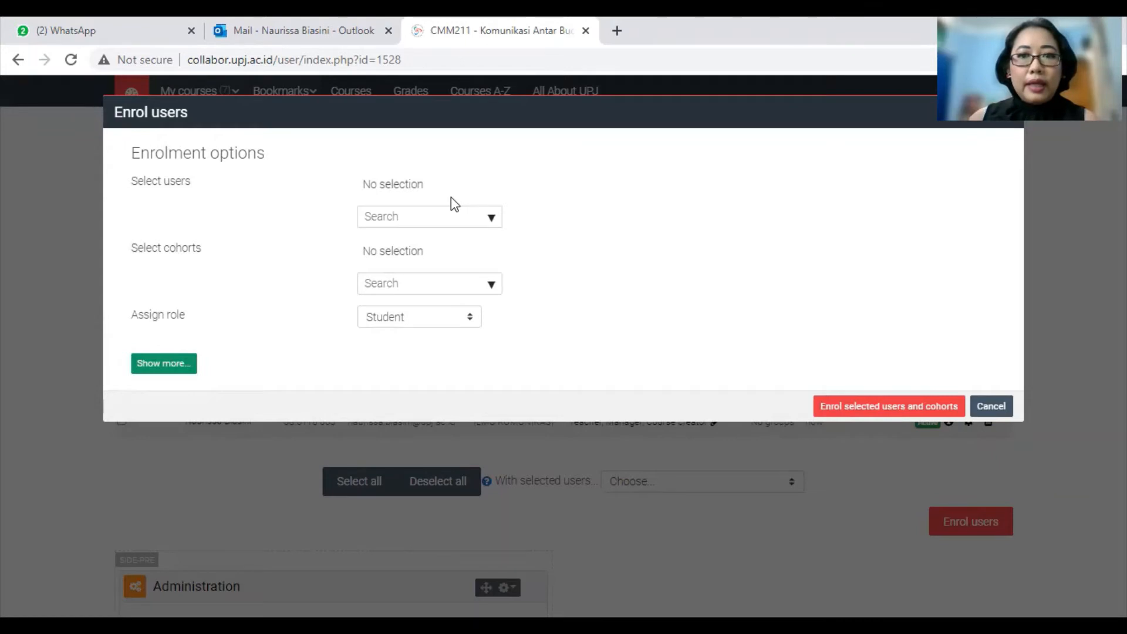
left_click(417, 217)
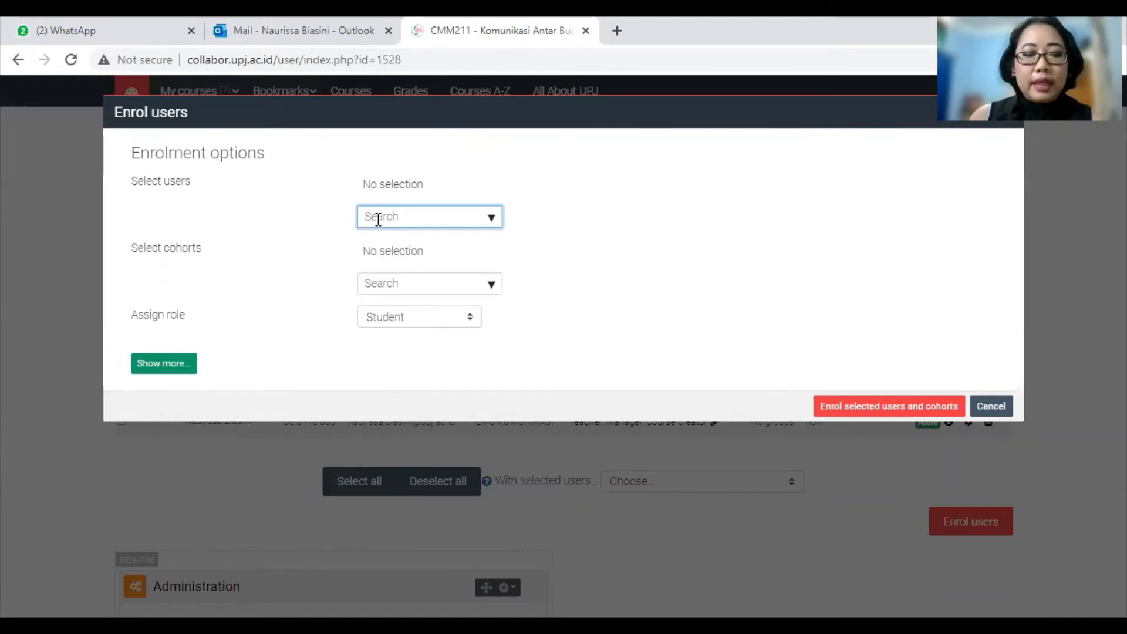
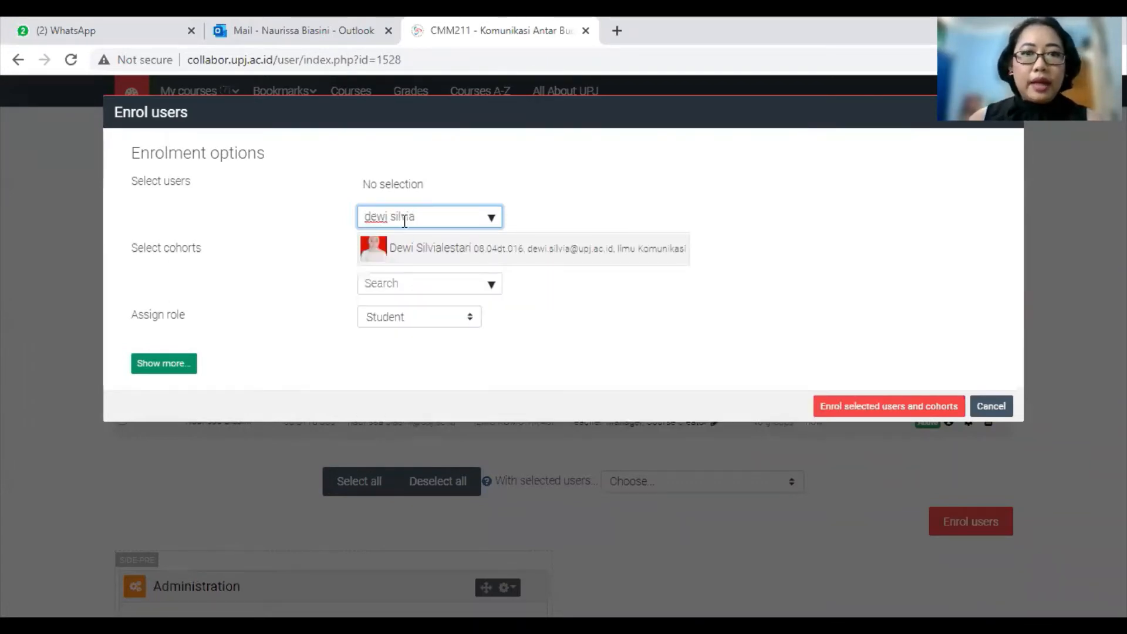
left_click(464, 252)
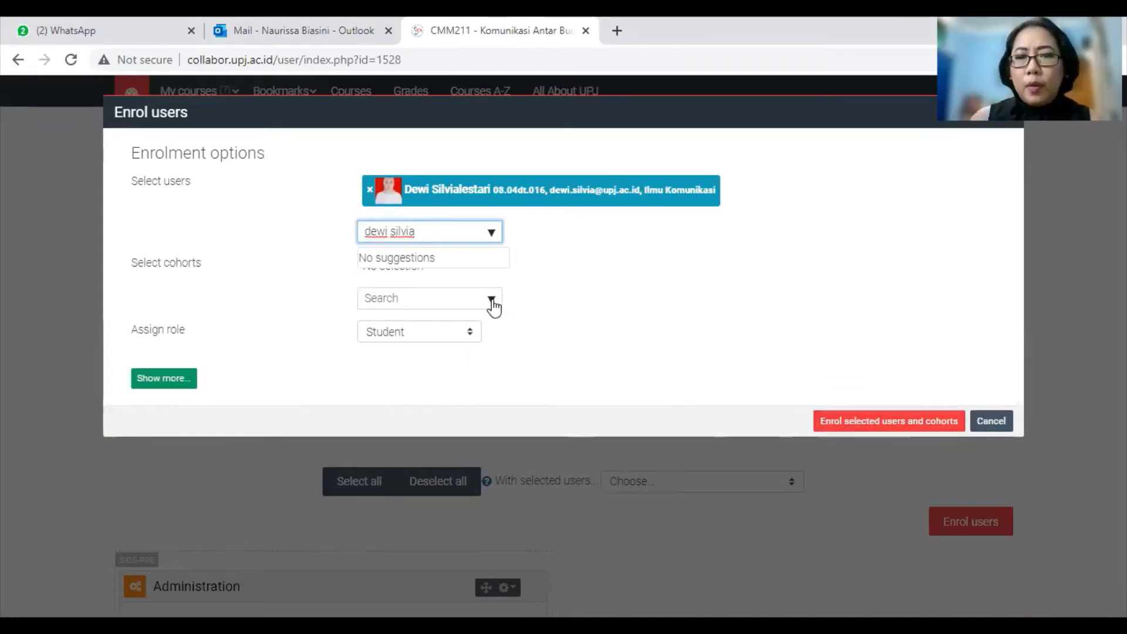
key("BackSpace")
key("BackSpace")
key("BackSpace")
key("BackSpace")
key("BackSpace")
key("BackSpace")
key("BackSpace")
key("BackSpace")
key("BackSpace")
key("BackSpace")
key("BackSpace")
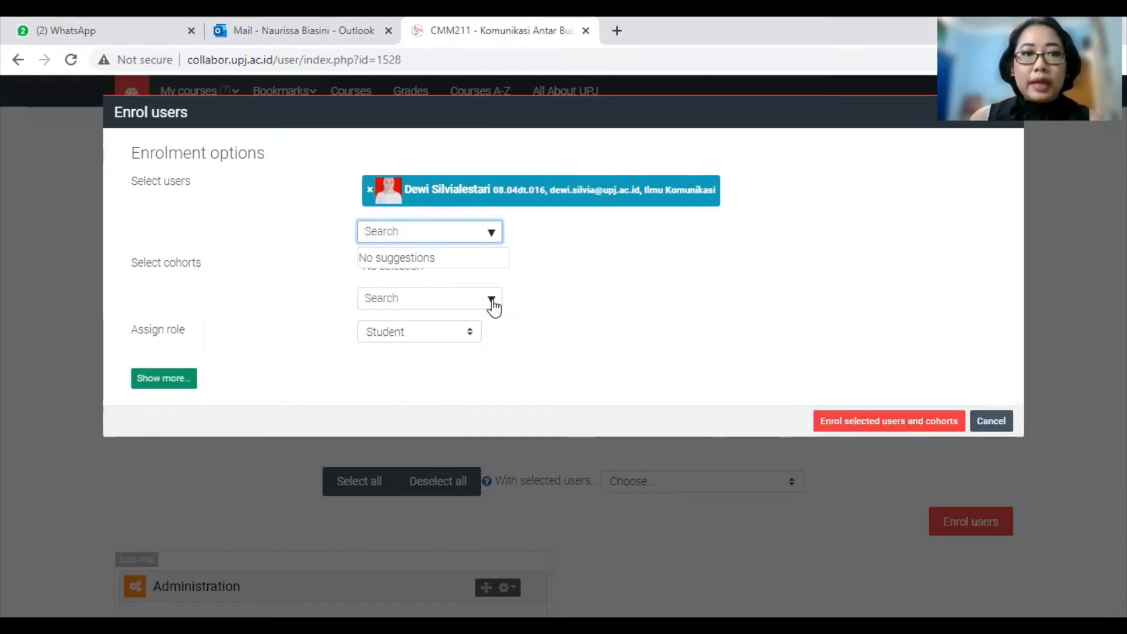
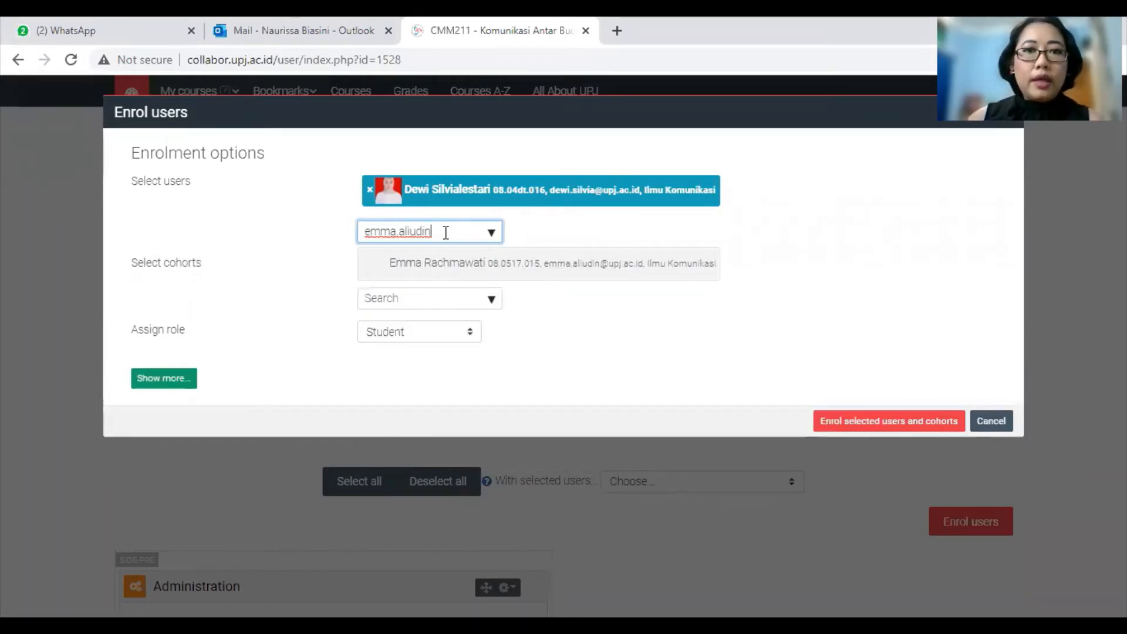
left_click(520, 262)
key("BackSpace")
key("BackSpace")
key("BackSpace")
key("BackSpace")
key("BackSpace")
key("BackSpace")
key("BackSpace")
key("BackSpace")
key("BackSpace")
key("BackSpace")
key("BackSpace")
key("BackSpace")
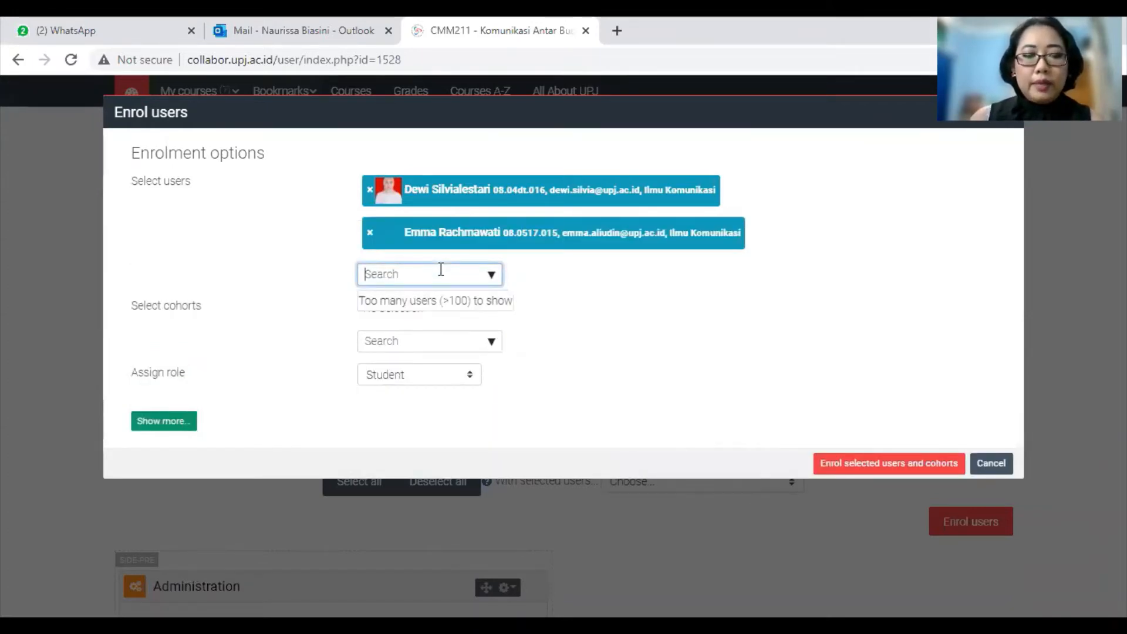
type("nani")
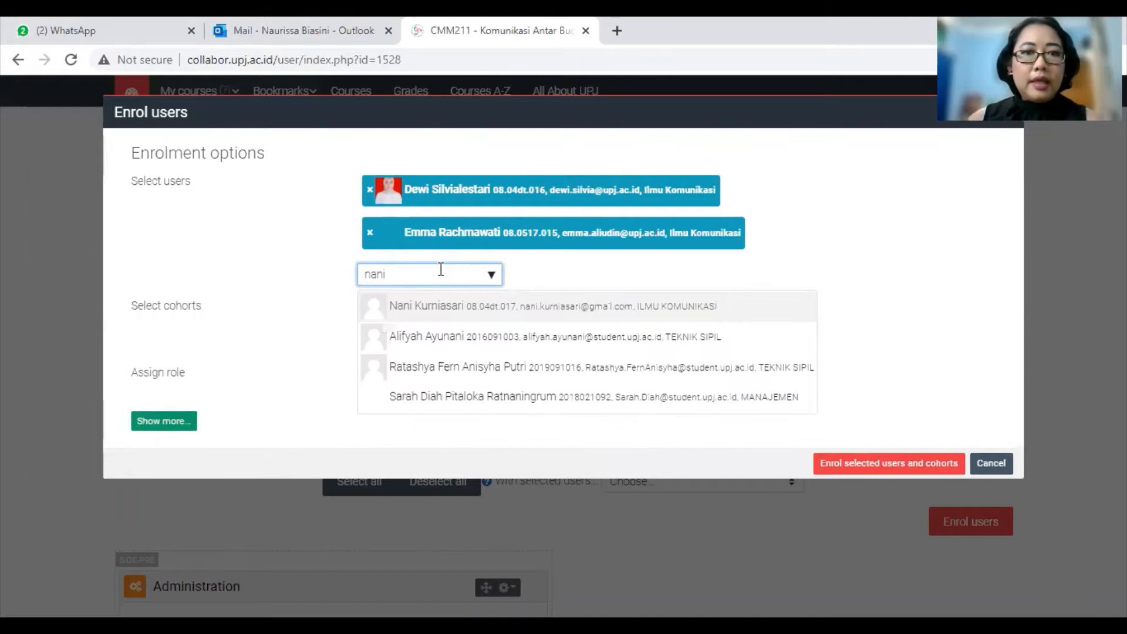
left_click(440, 310)
Step: Select a fourth user, keep the Student role, and enrol the selected users
key("BackSpace")
key("BackSpace")
key("BackSpace")
key("BackSpace")
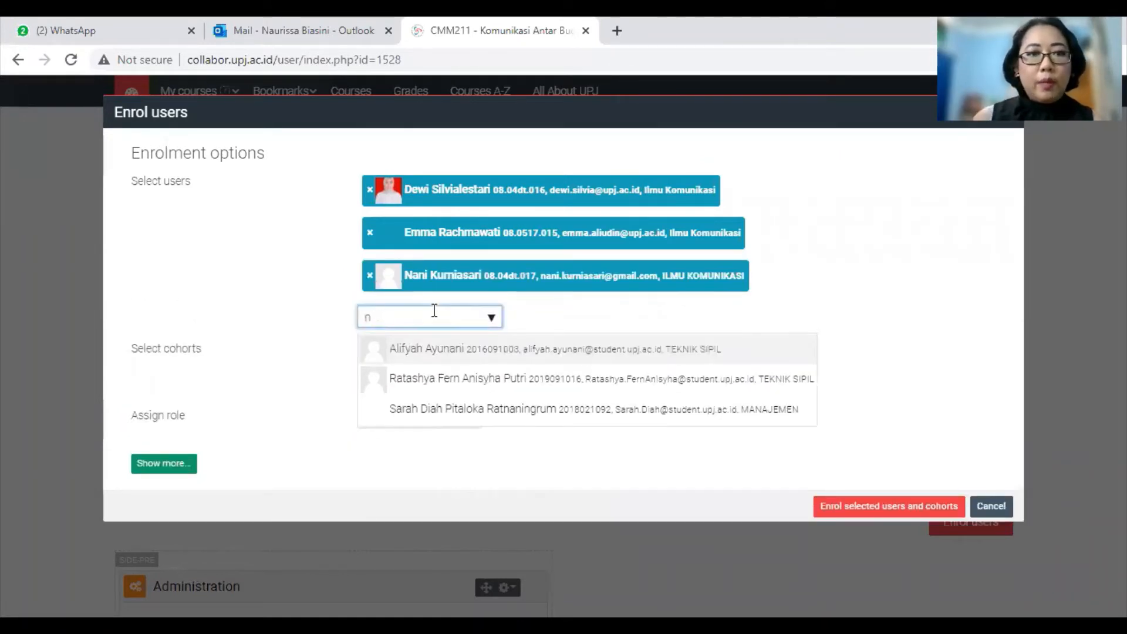
type("cosmas")
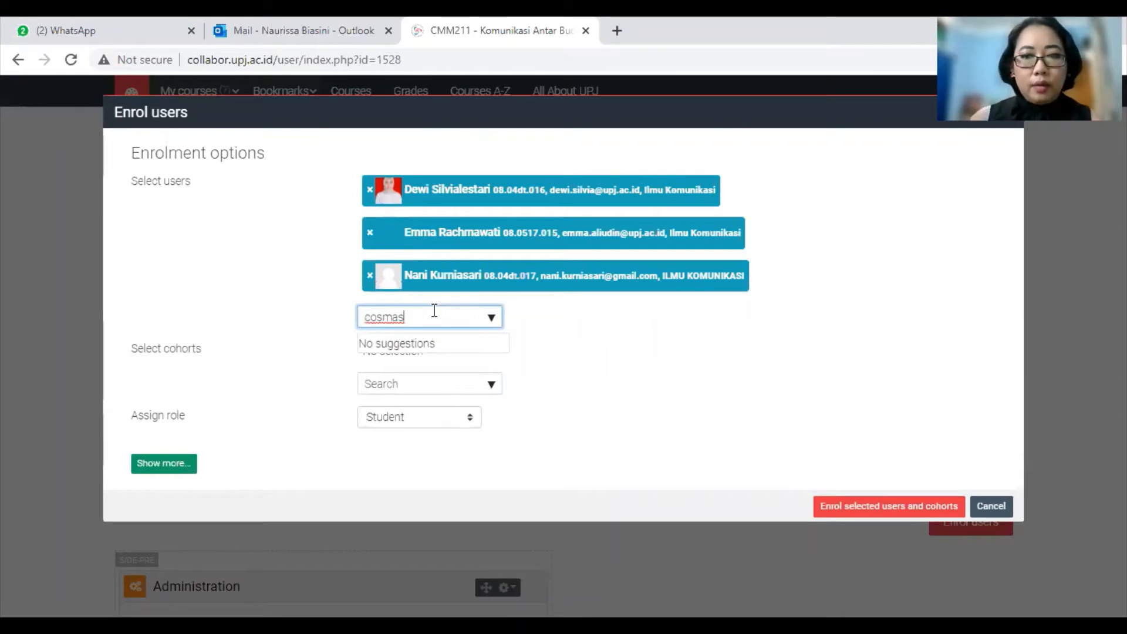
key("BackSpace")
key("BackSpace")
key("BackSpace")
key("BackSpace")
key("BackSpace")
key("BackSpace")
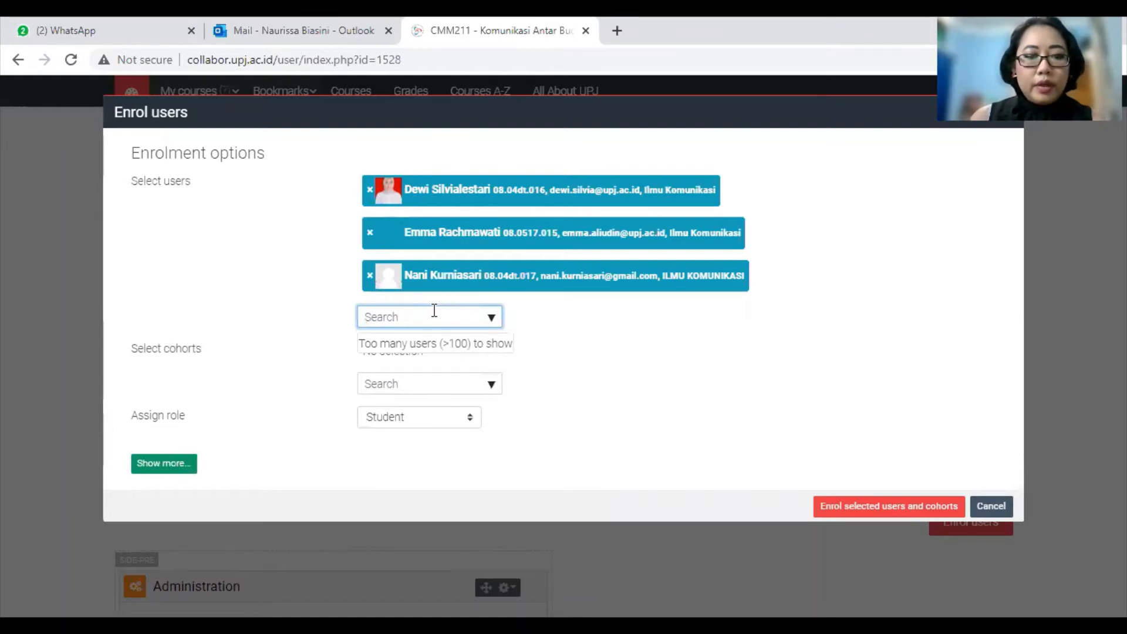
type("suluh")
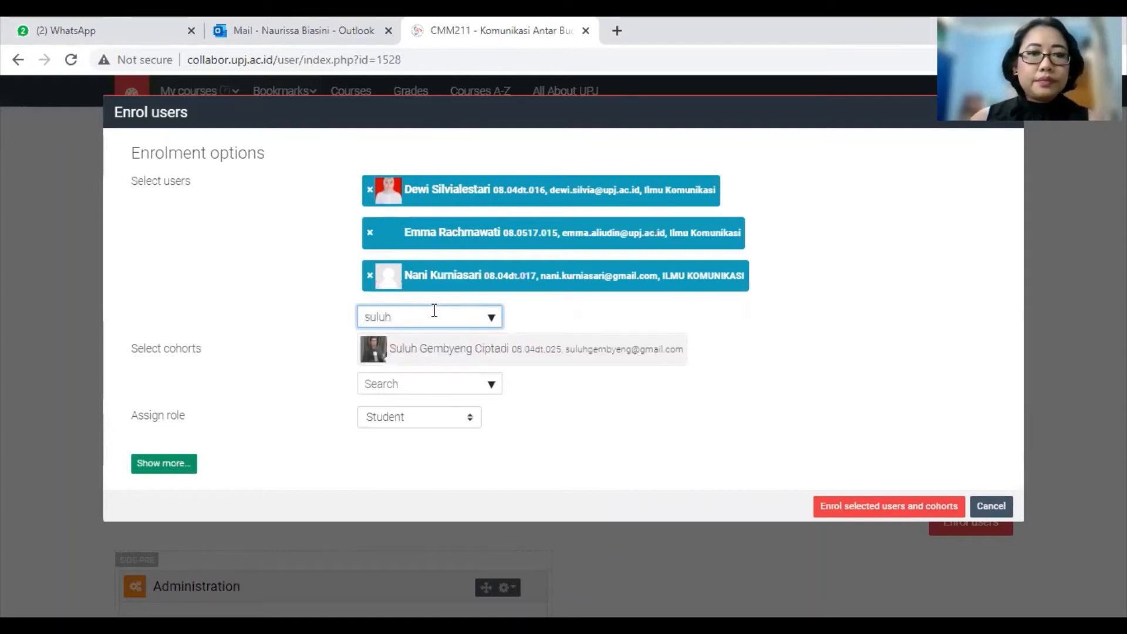
left_click(444, 350)
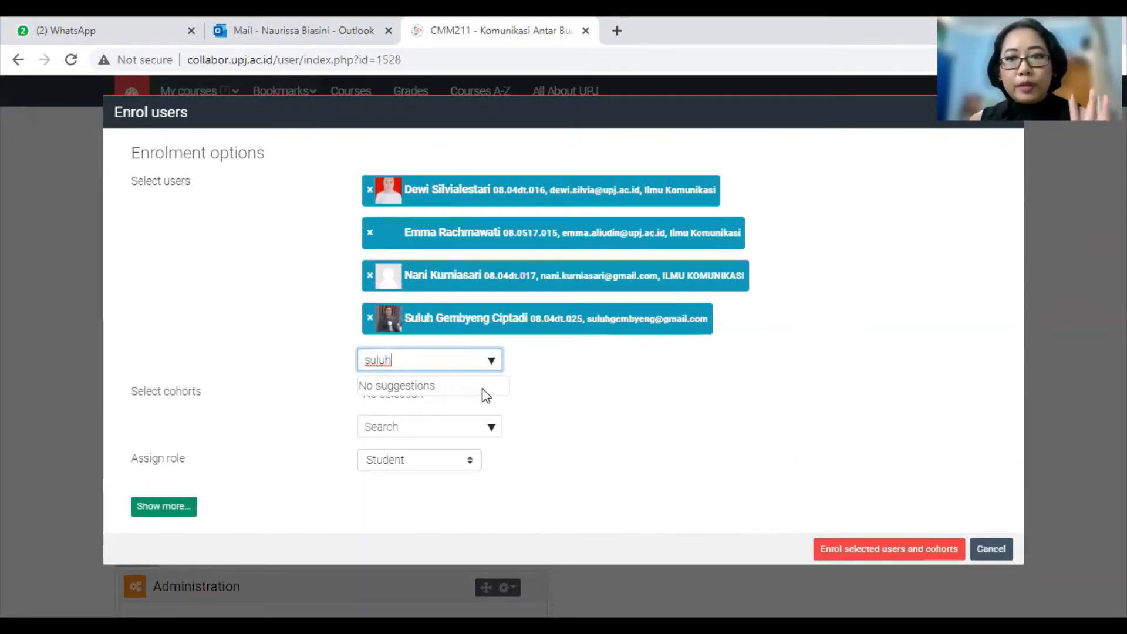
left_click(419, 464)
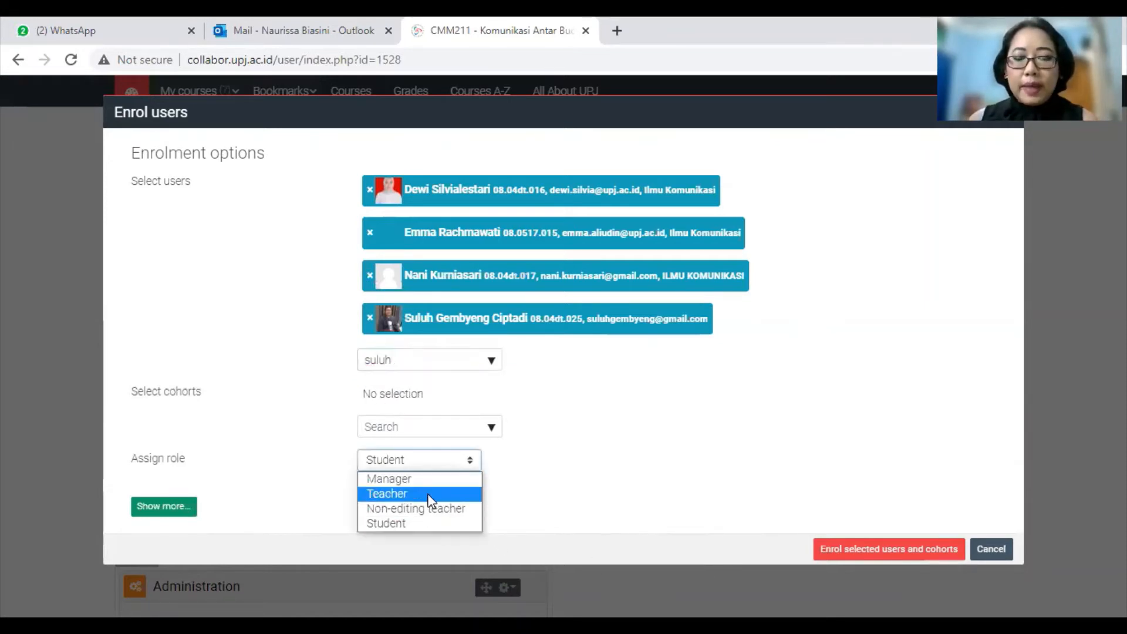
left_click(404, 525)
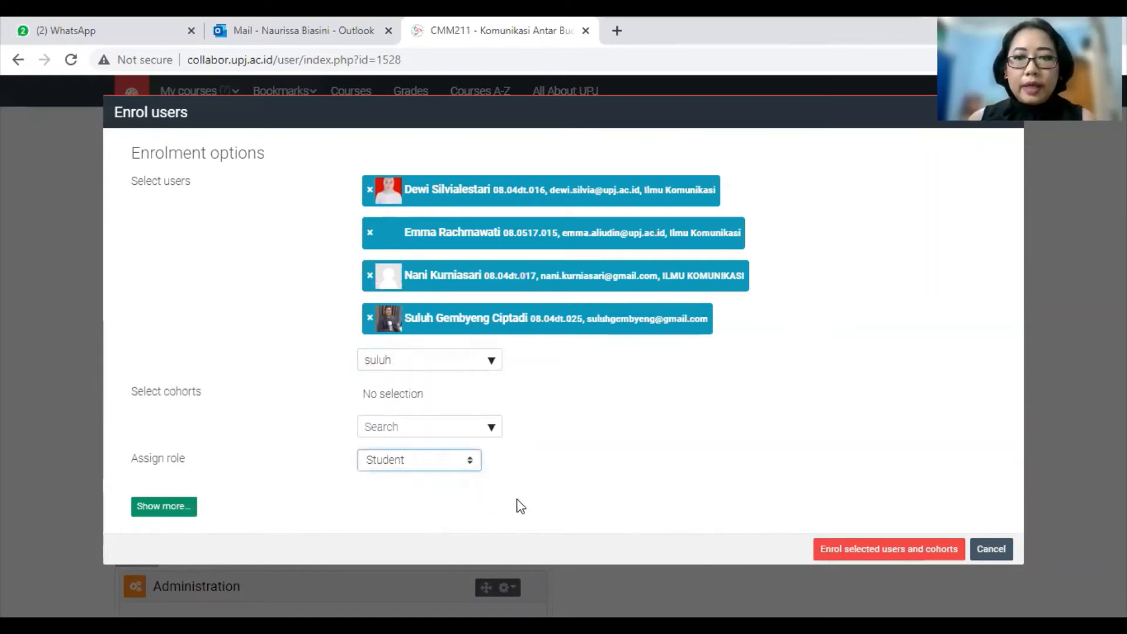
left_click(828, 555)
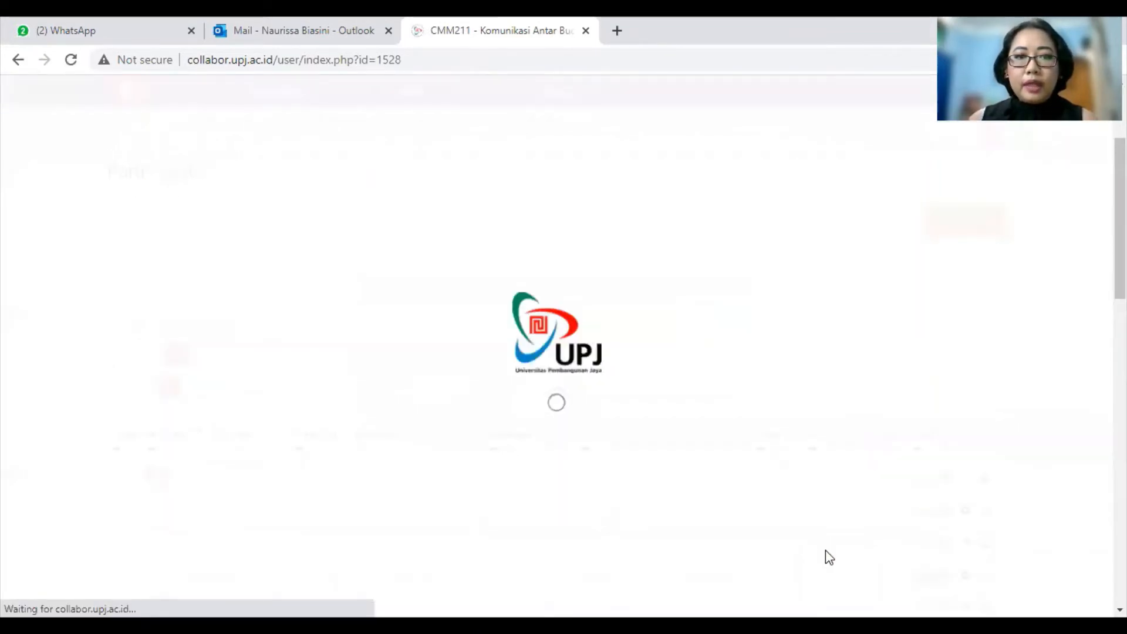
scroll(825, 551, "down", 3)
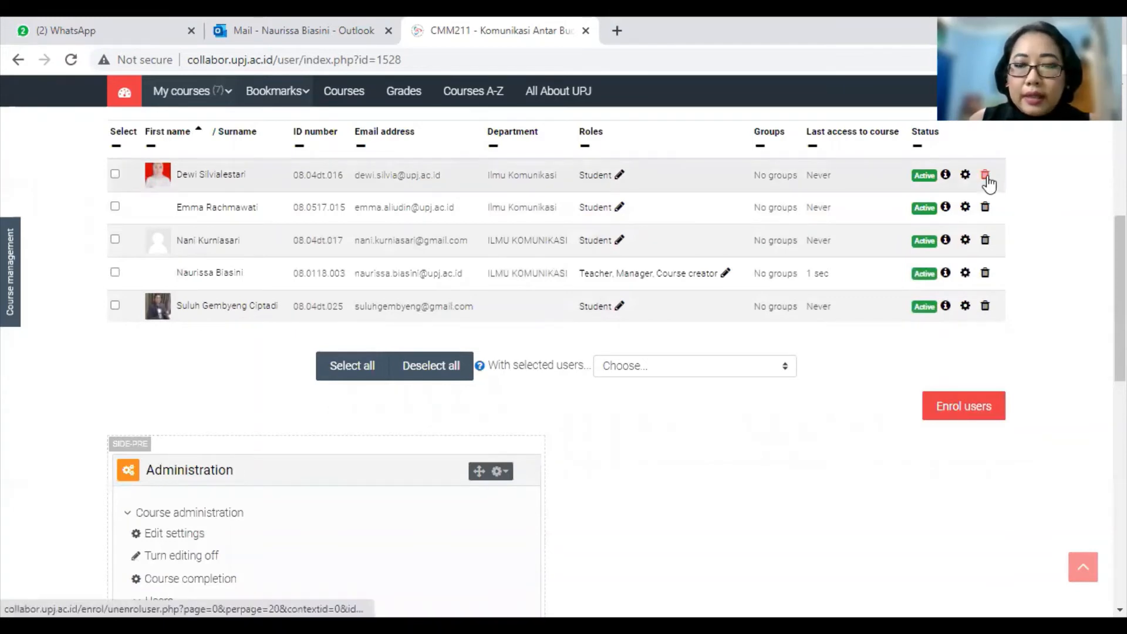
Step: Unenrol the first two students from CMM211, confirming each removal
left_click(985, 176)
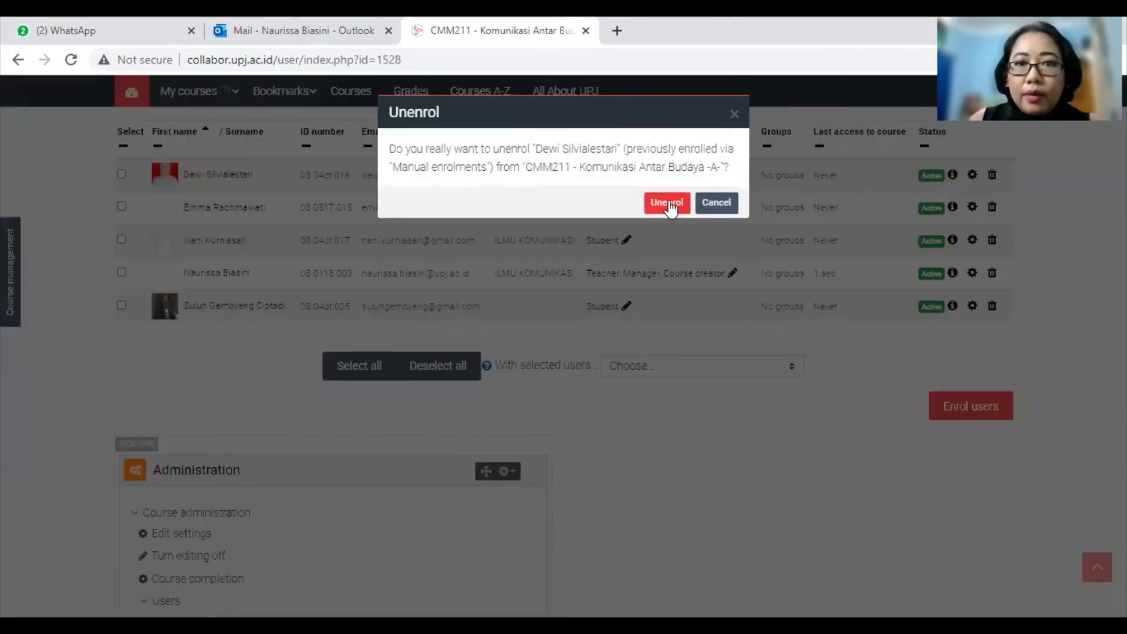
left_click(668, 202)
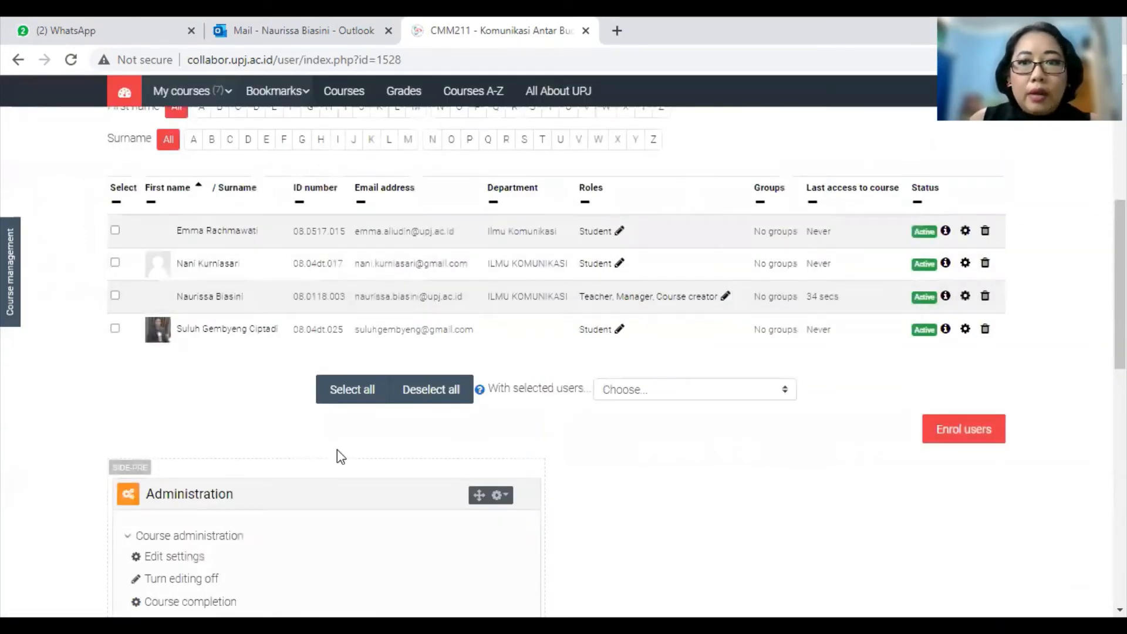
scroll(337, 450, "up", 3)
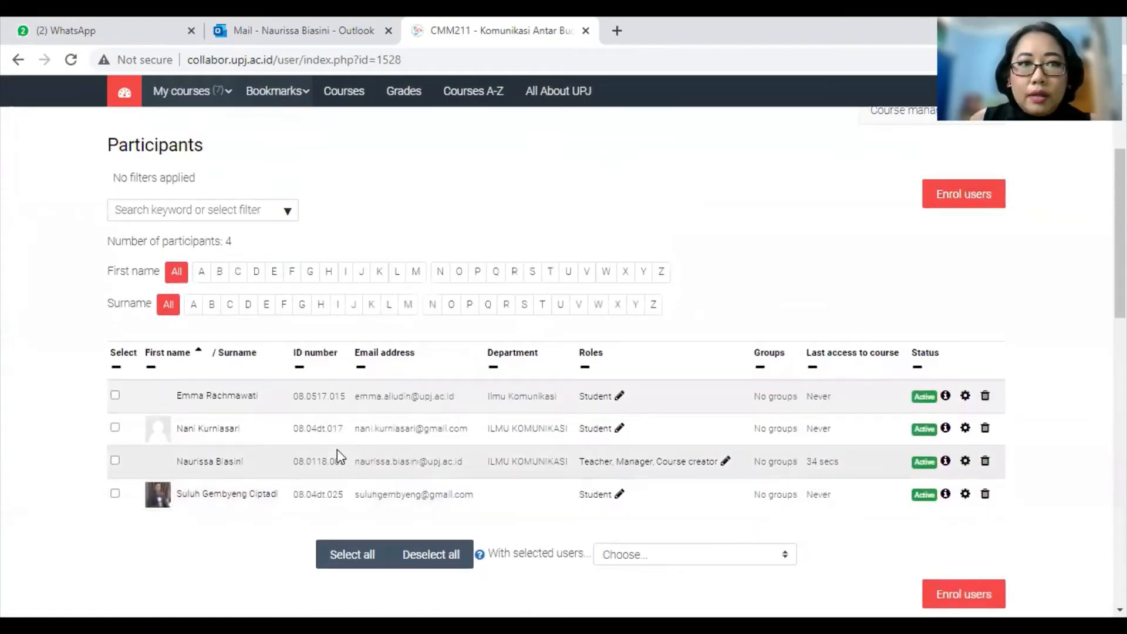
scroll(167, 456, "down", 3)
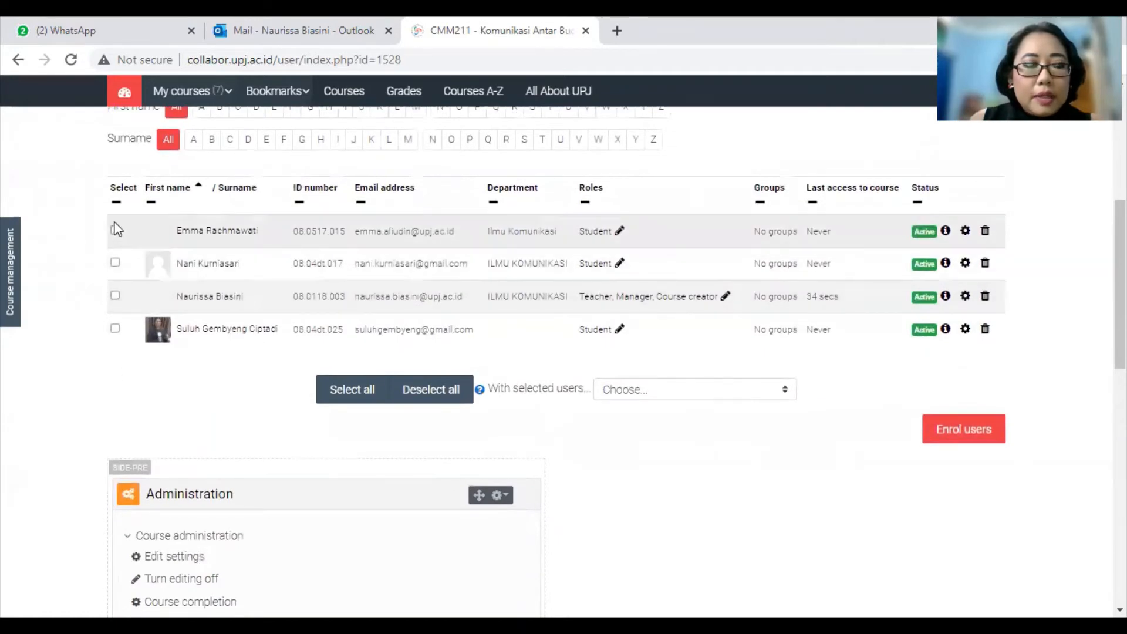
left_click(115, 230)
left_click(117, 262)
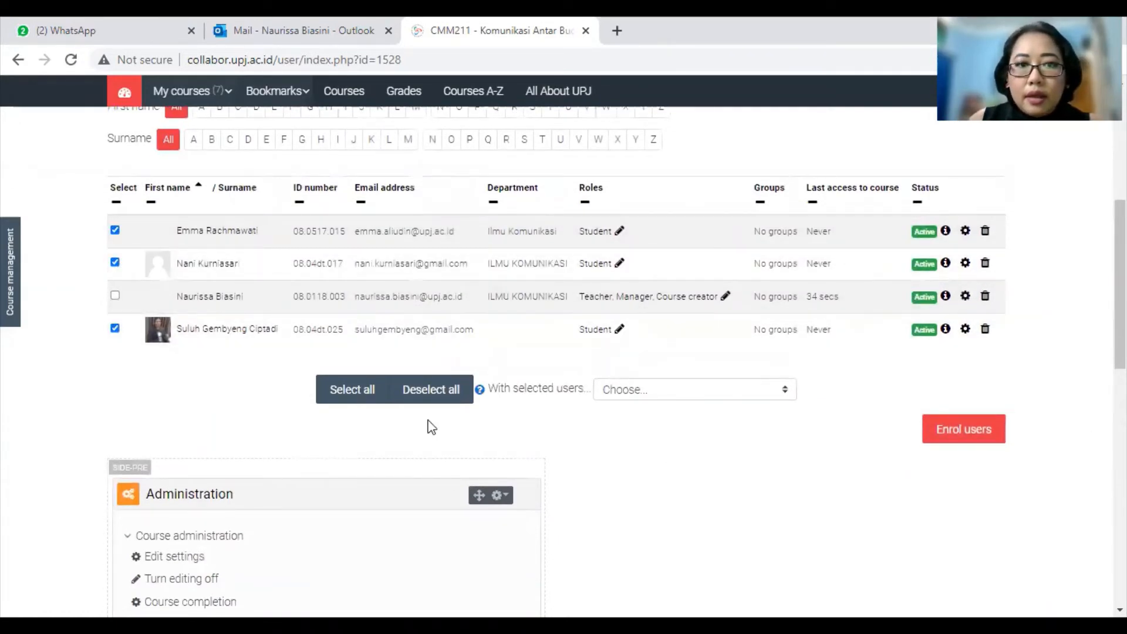
left_click(986, 231)
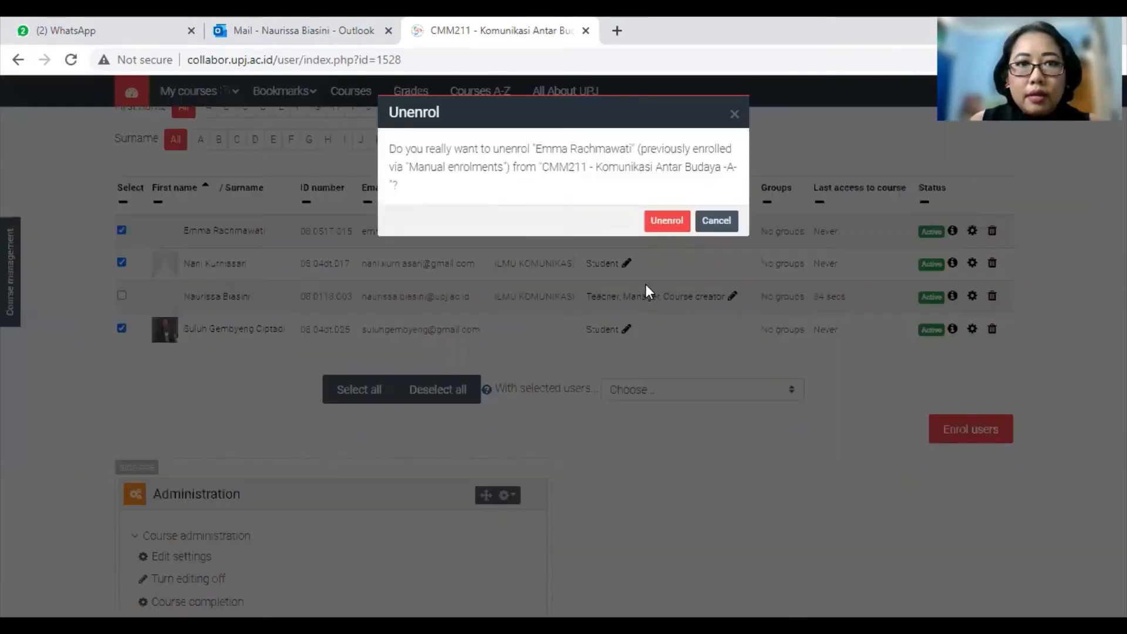
left_click(666, 221)
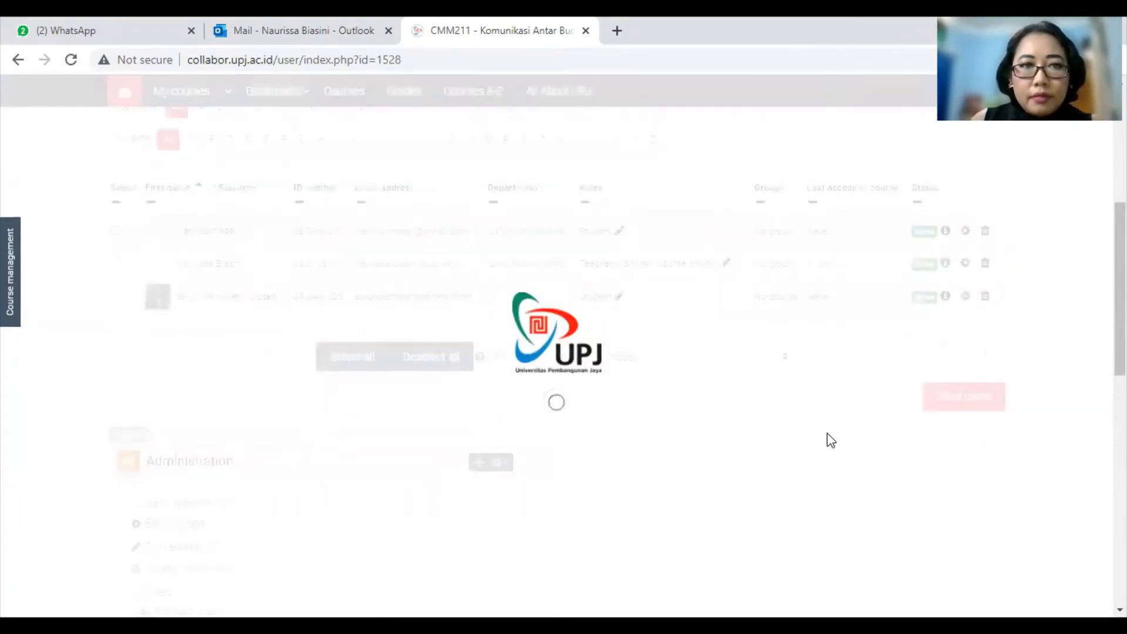
Step: Unenrol the remaining two students, leaving only the lecturer as participant
scroll(586, 408, "up", 3)
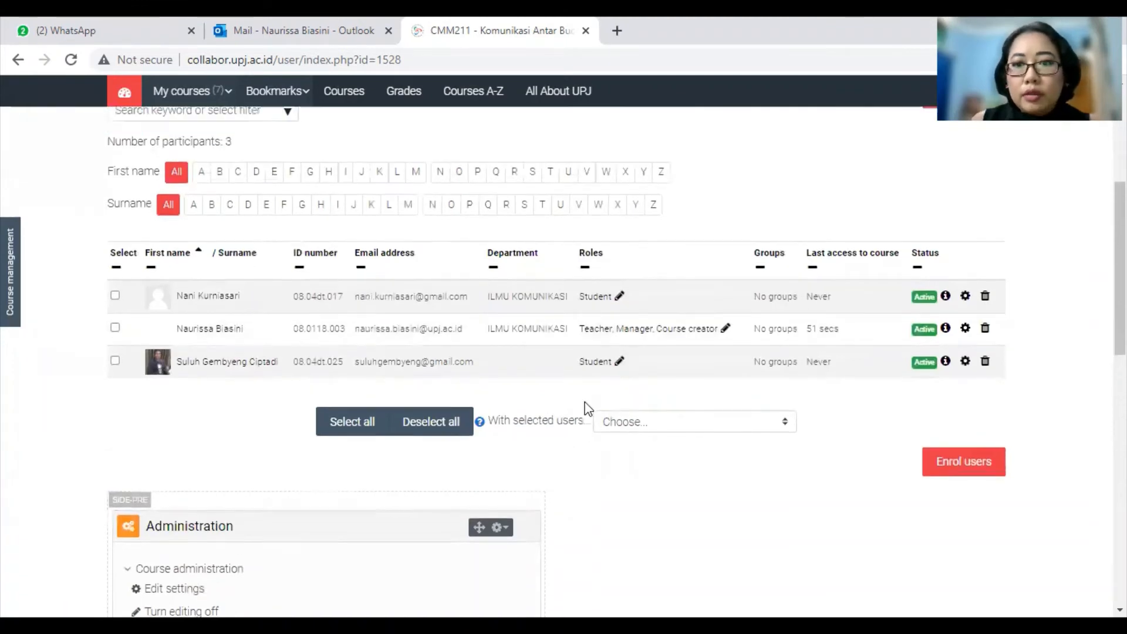
scroll(623, 414, "up", 3)
scroll(628, 415, "down", 4)
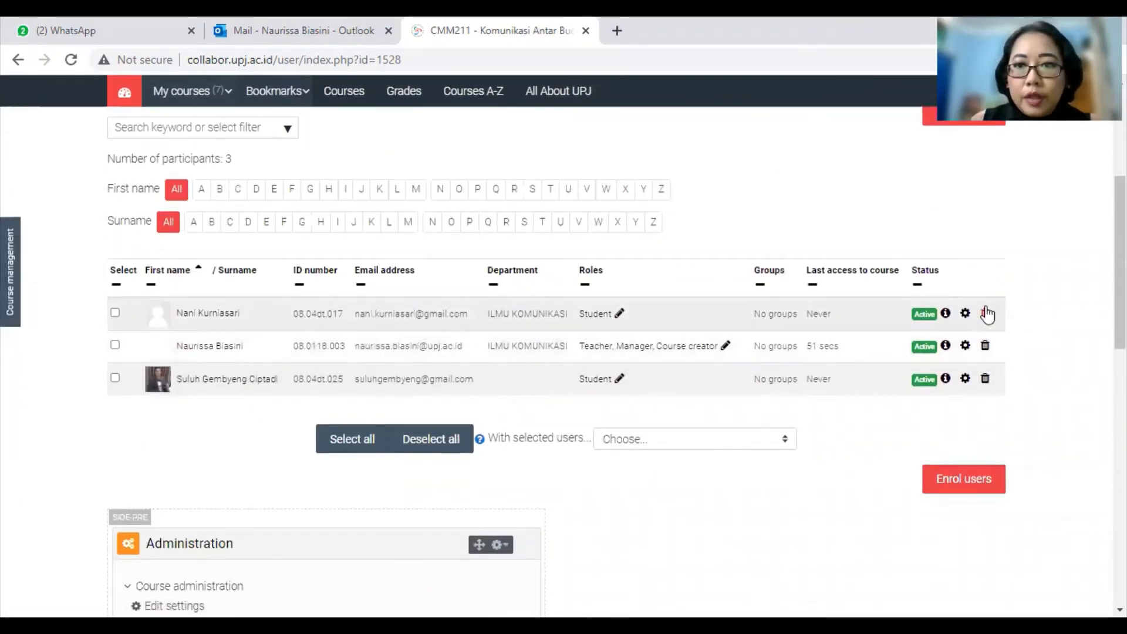
left_click(985, 312)
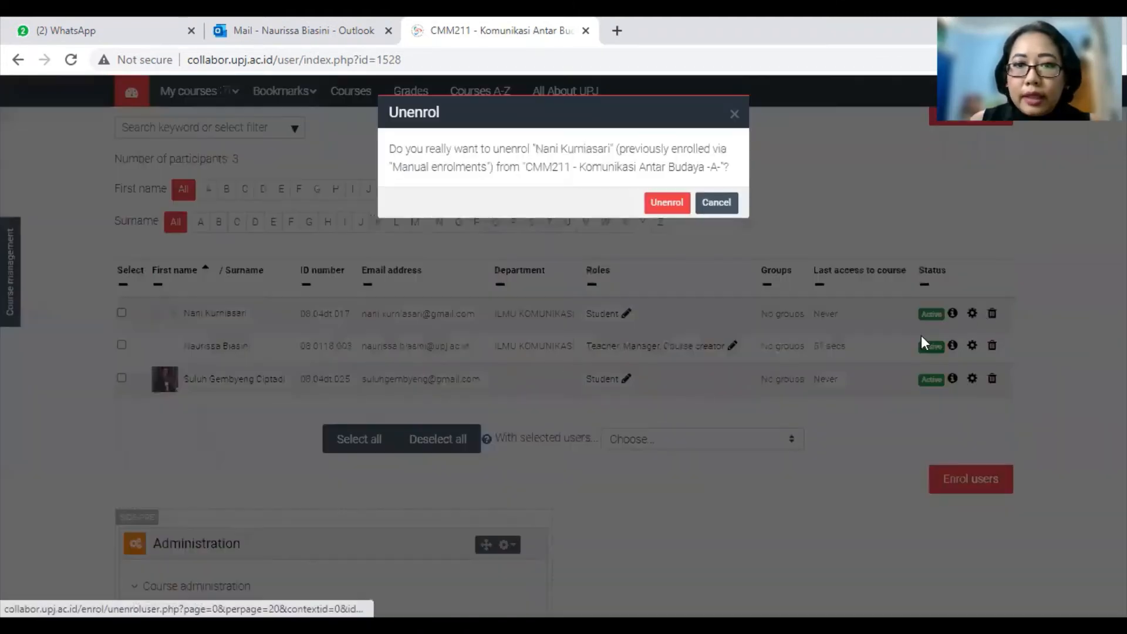
left_click(673, 202)
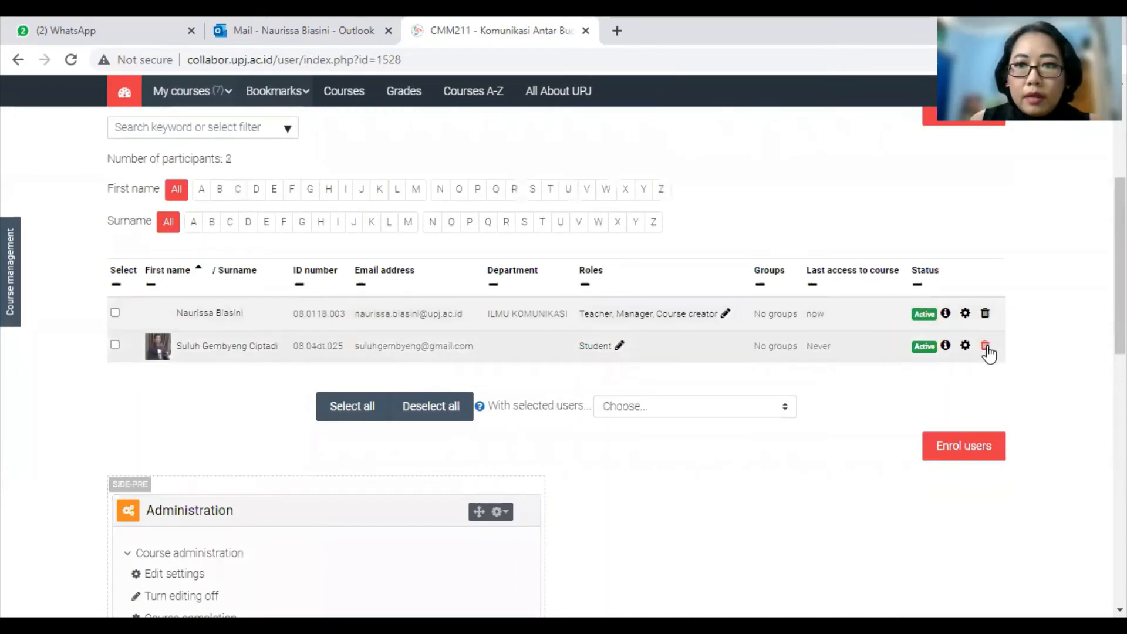
left_click(986, 347)
left_click(664, 222)
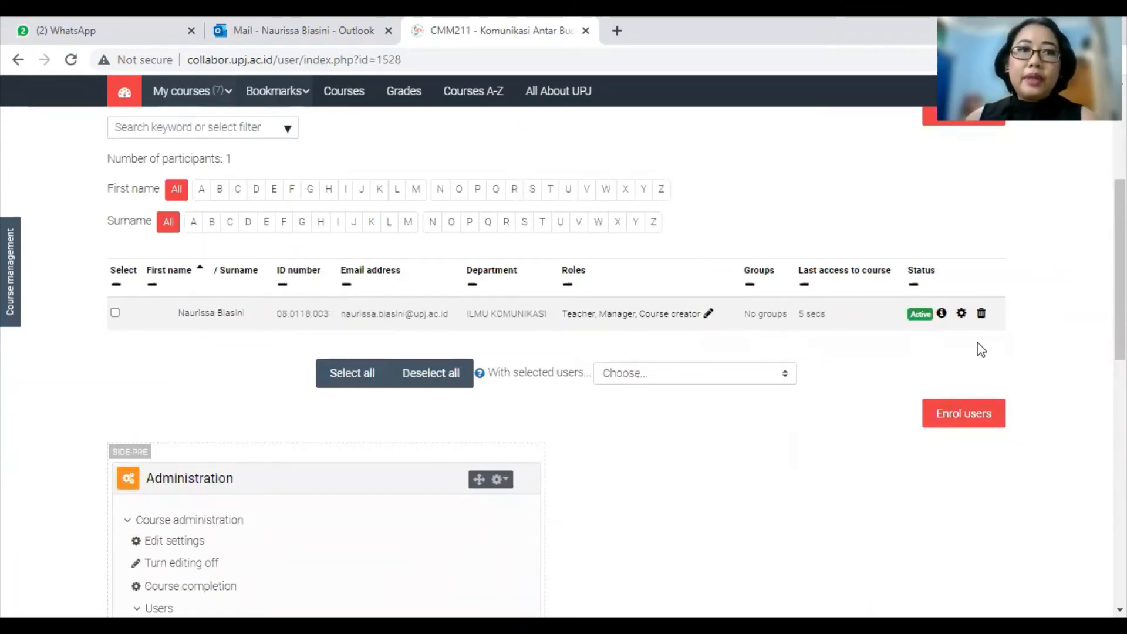
scroll(978, 353, "up", 4)
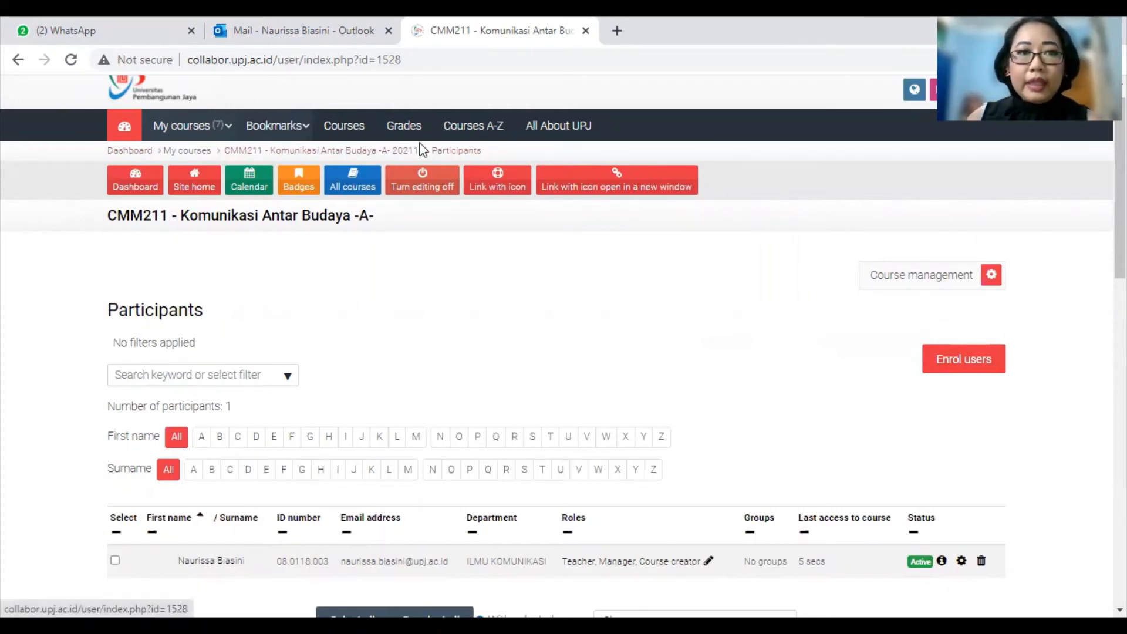
Step: Return to the CMM211 course page and open Edit course settings
left_click(342, 151)
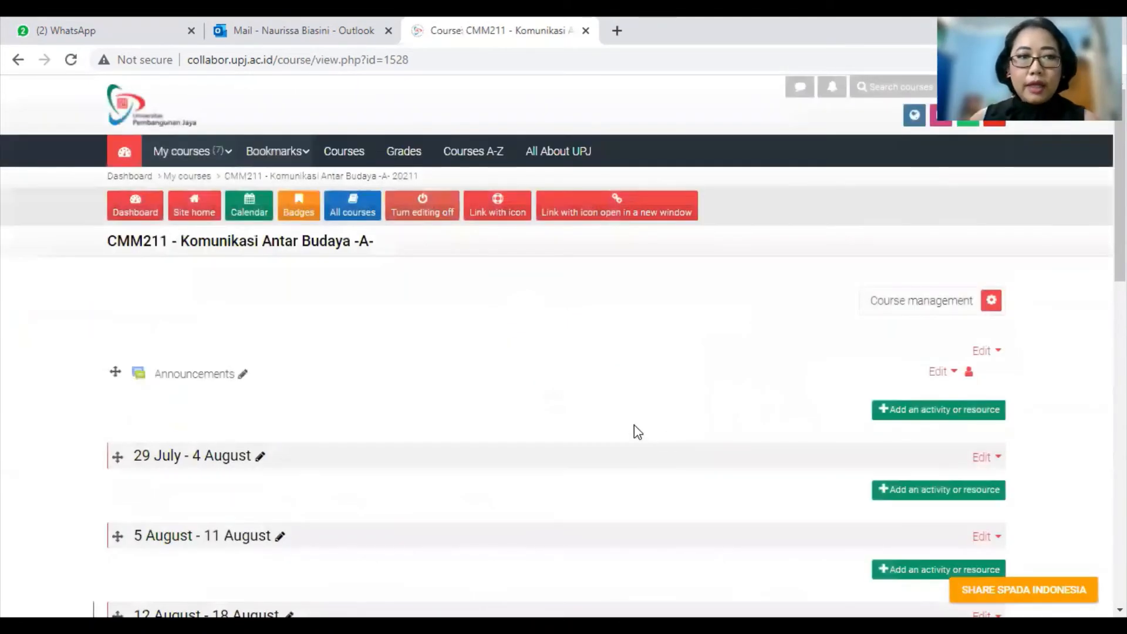
scroll(580, 429, "down", 3)
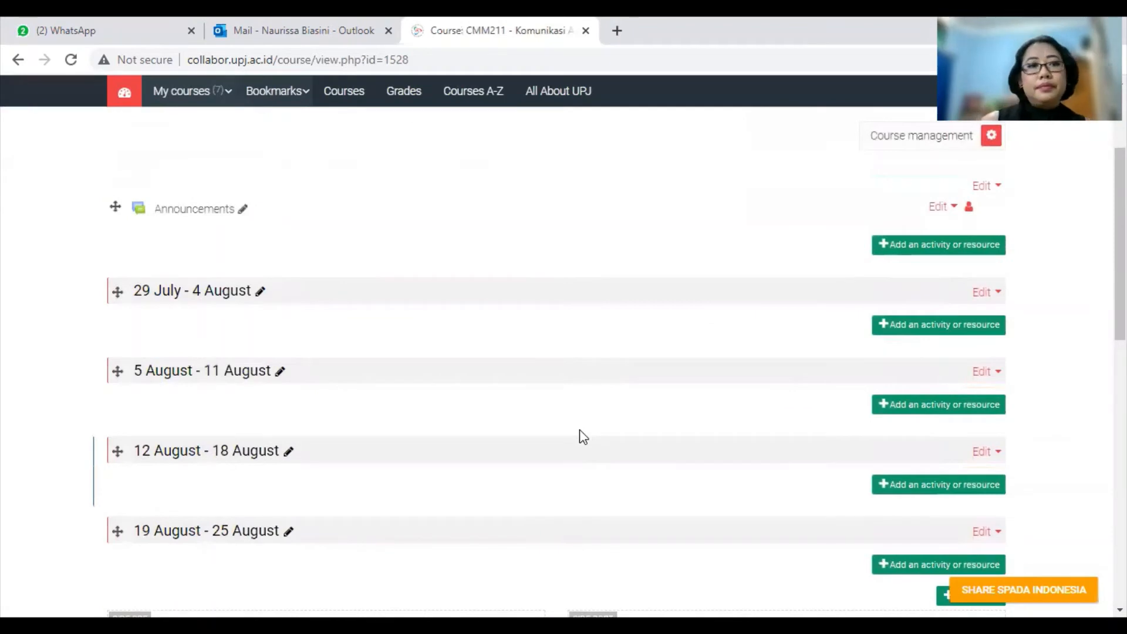
scroll(579, 430, "down", 2)
scroll(581, 434, "up", 2)
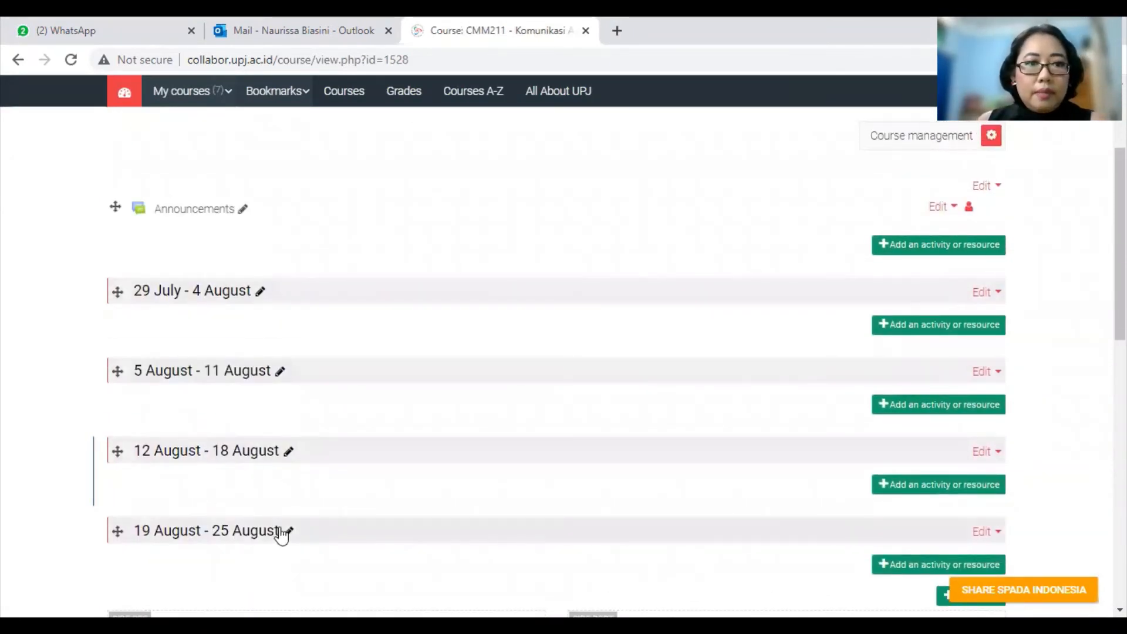
left_click(987, 138)
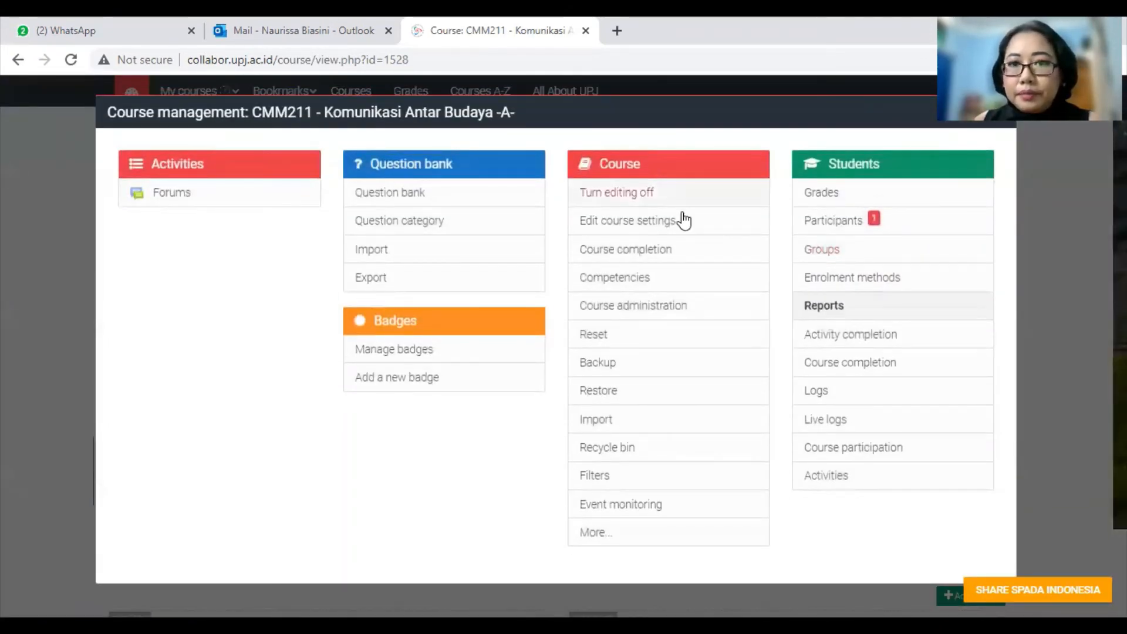
left_click(634, 226)
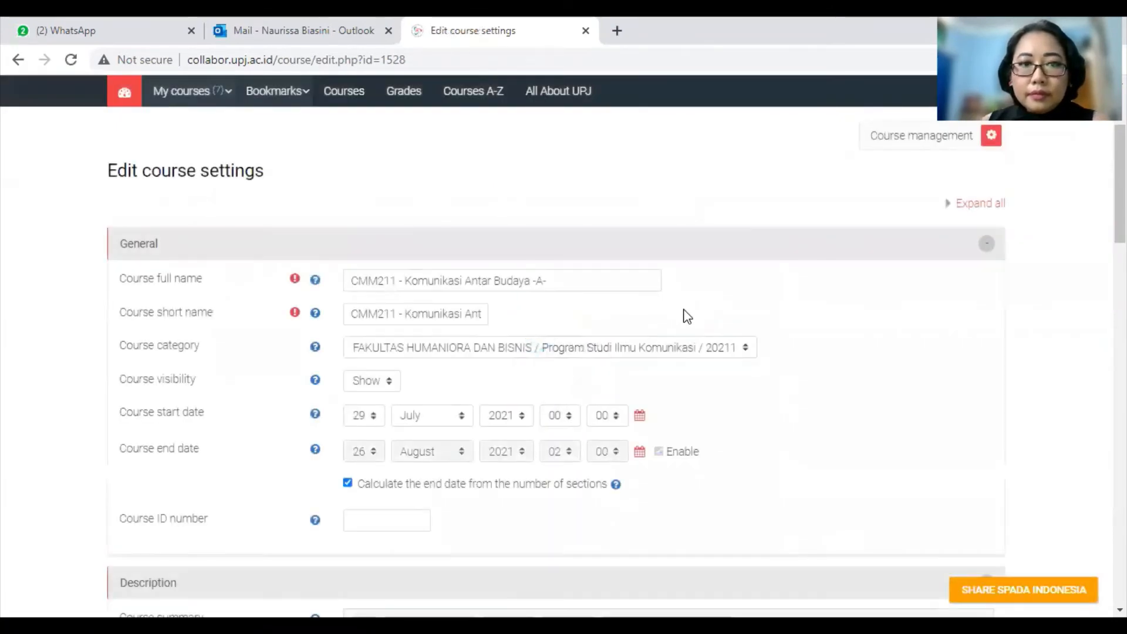
Step: Check the Course format section keeps Weekly format, then save and display the course
scroll(890, 343, "down", 1)
scroll(889, 346, "down", 1)
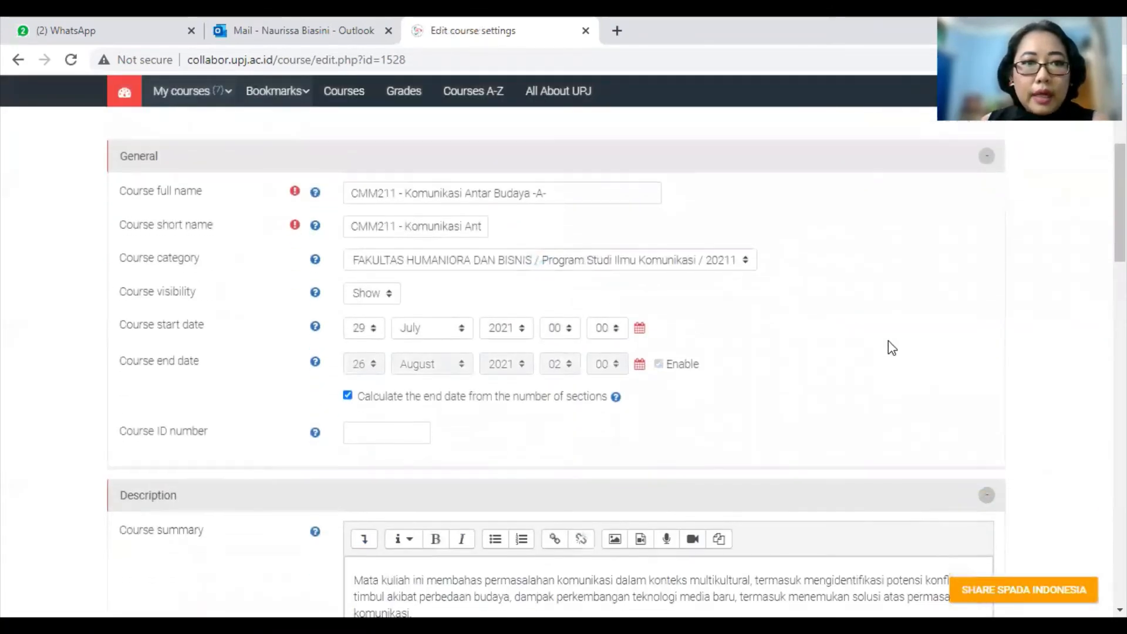
scroll(528, 416, "down", 1)
scroll(528, 415, "down", 2)
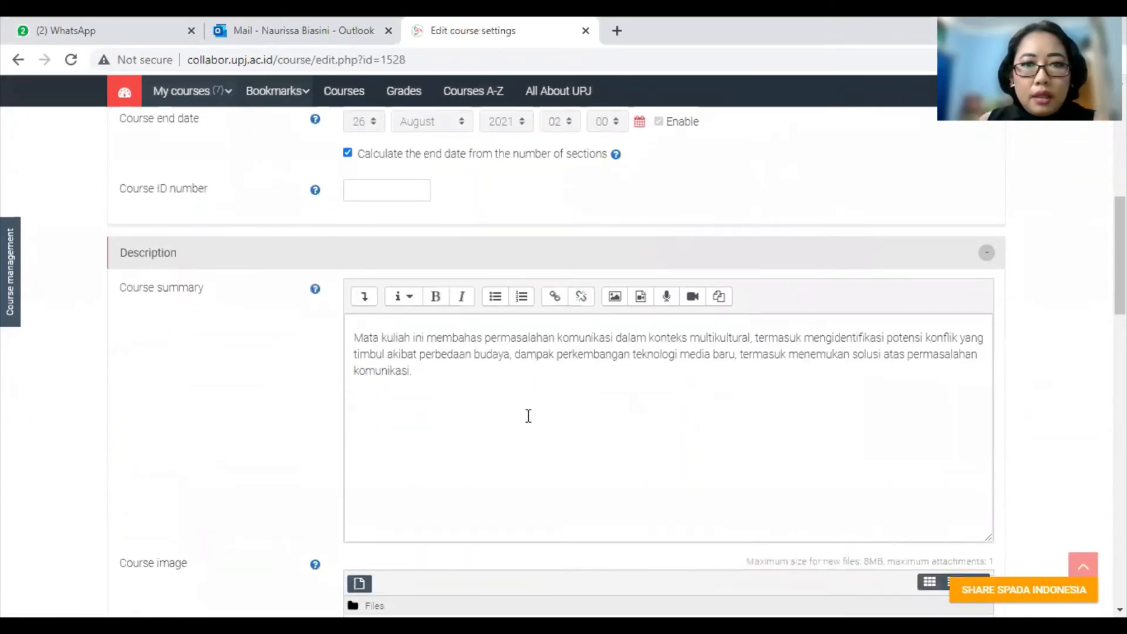
scroll(533, 420, "down", 6)
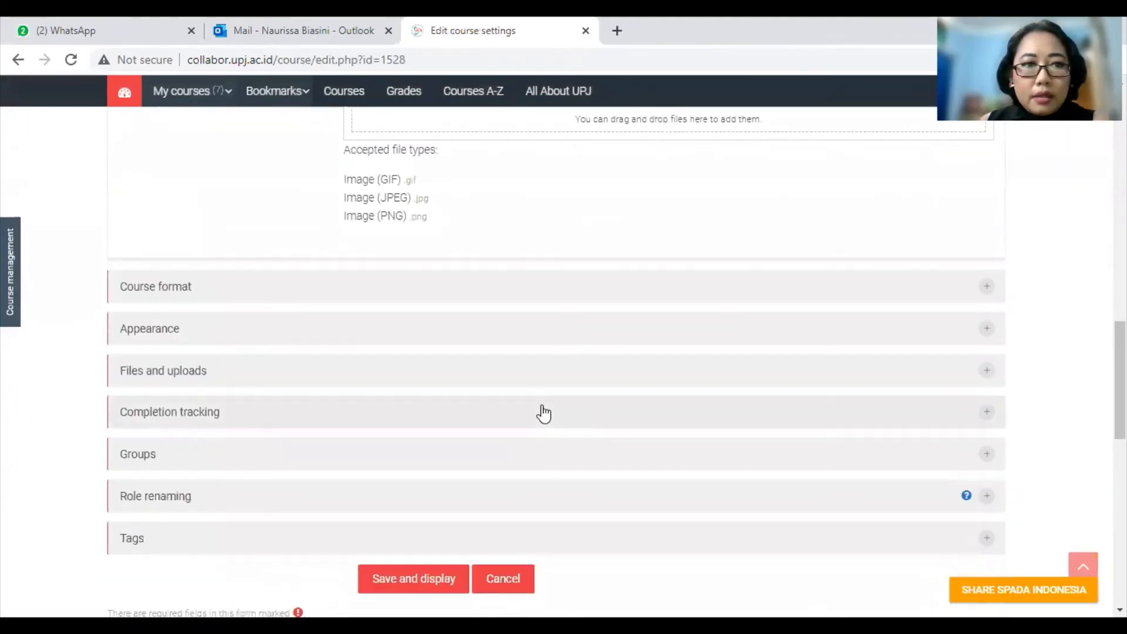
scroll(546, 410, "up", 8)
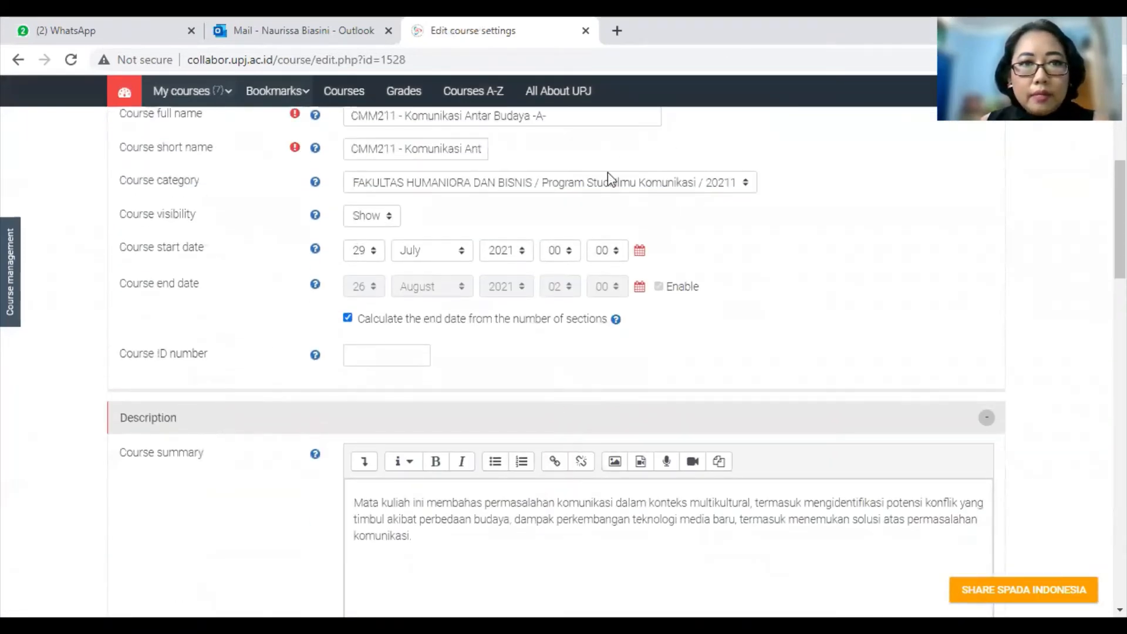
scroll(692, 367, "up", 1)
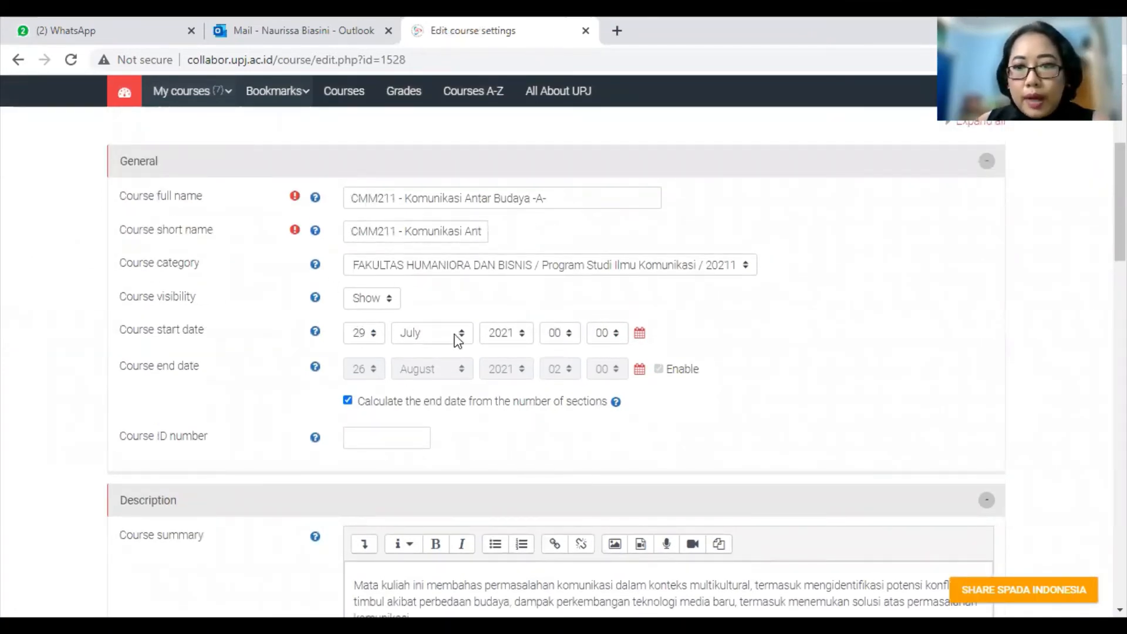
scroll(780, 315, "down", 1)
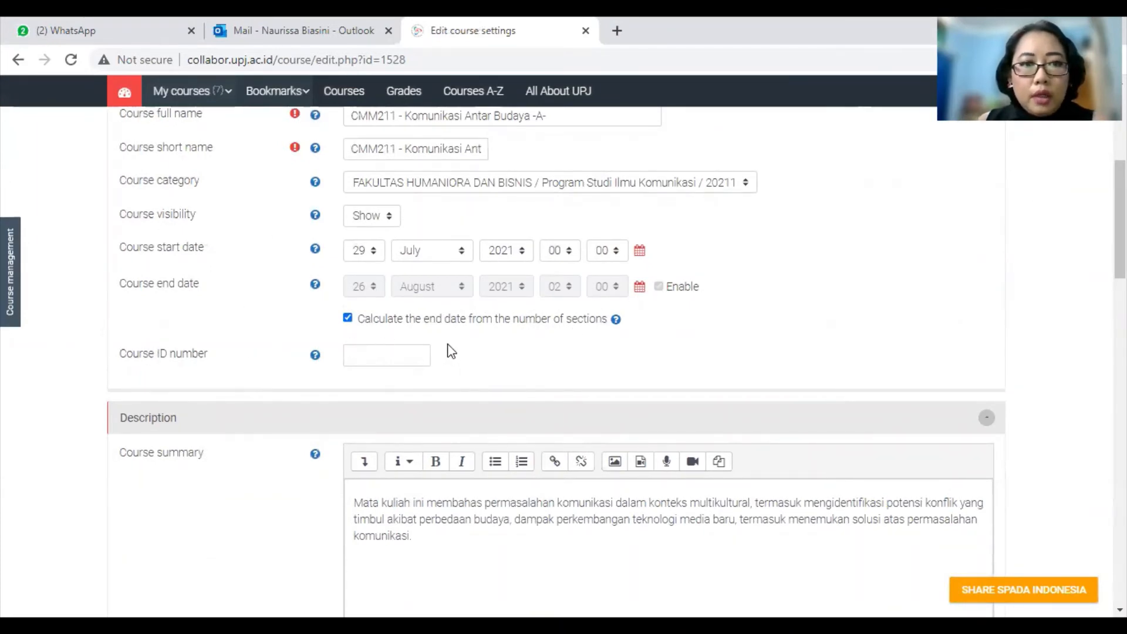
scroll(506, 359, "down", 10)
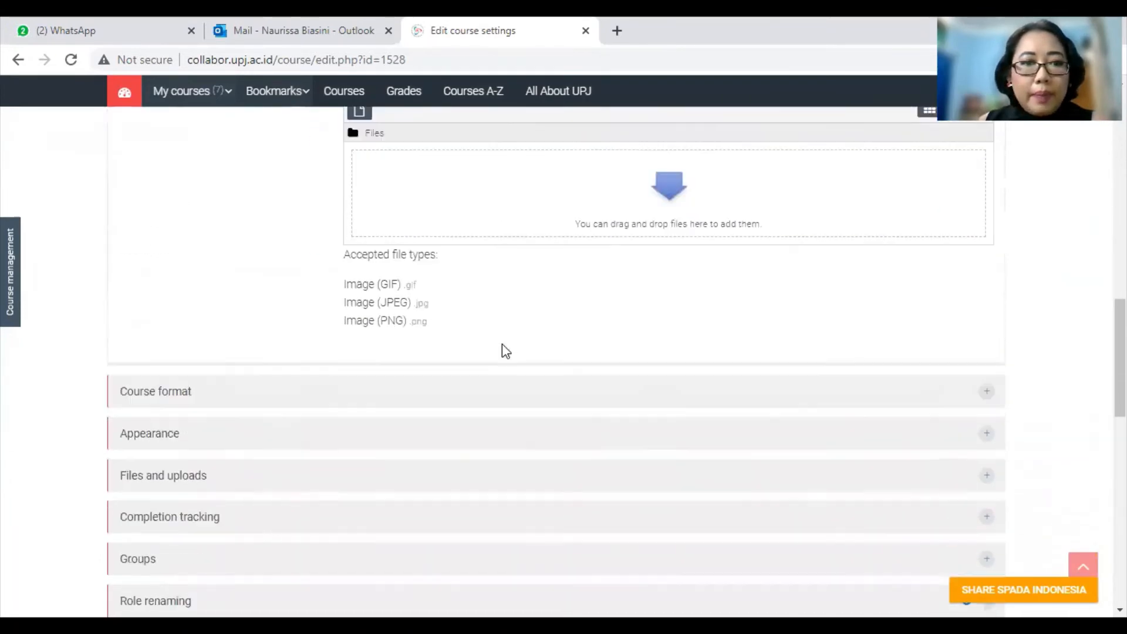
left_click(524, 287)
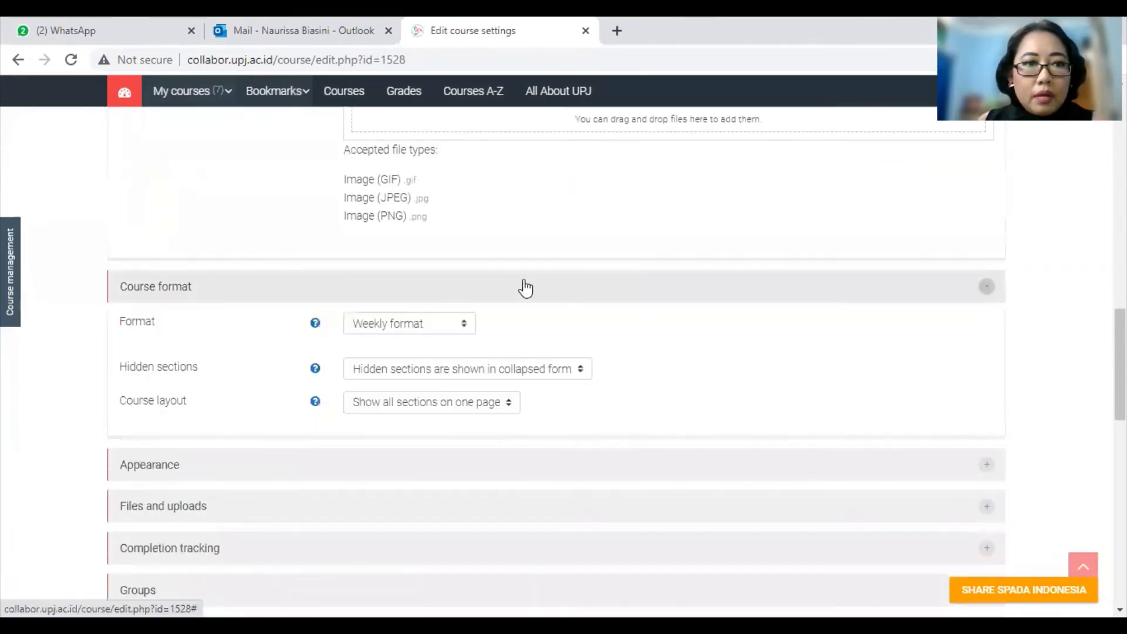
scroll(528, 288, "down", 2)
scroll(527, 287, "down", 1)
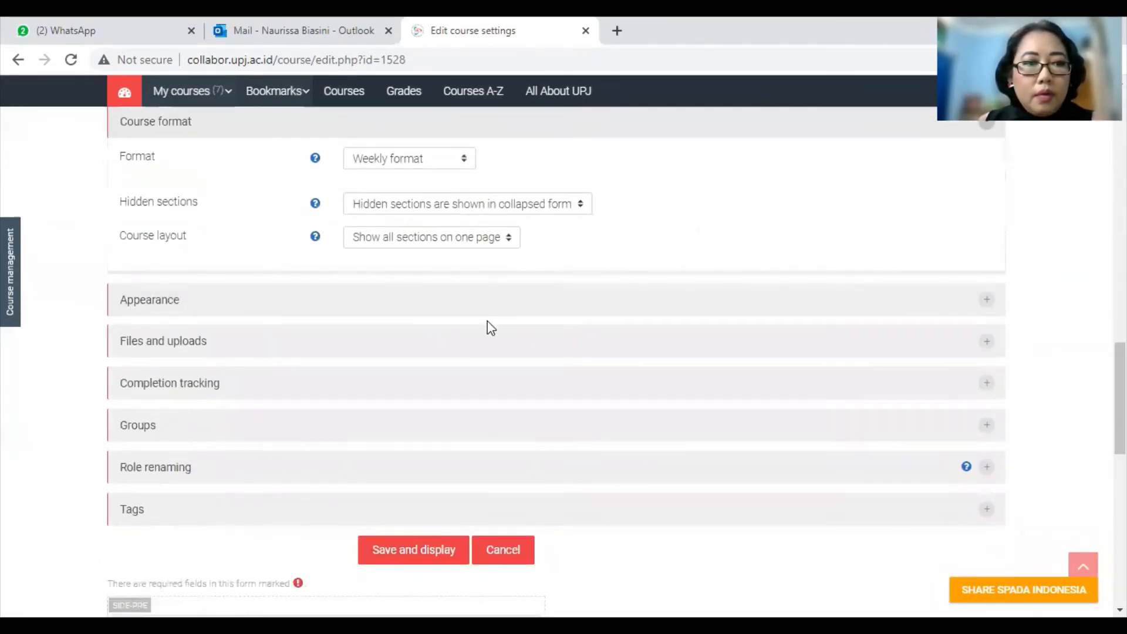
scroll(491, 327, "down", 2)
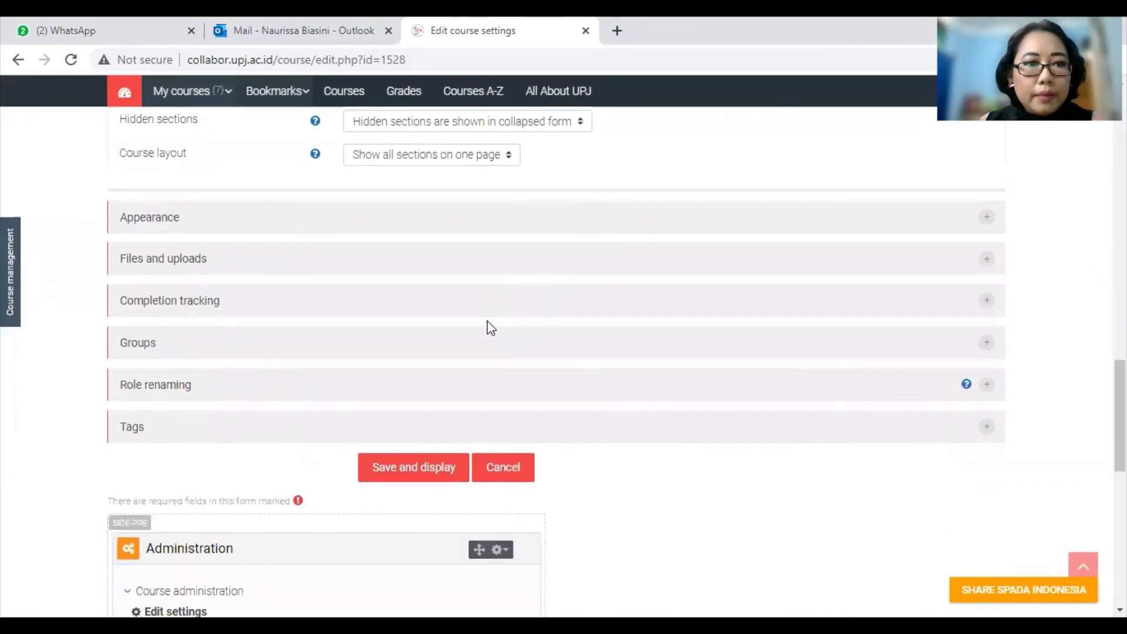
left_click(428, 481)
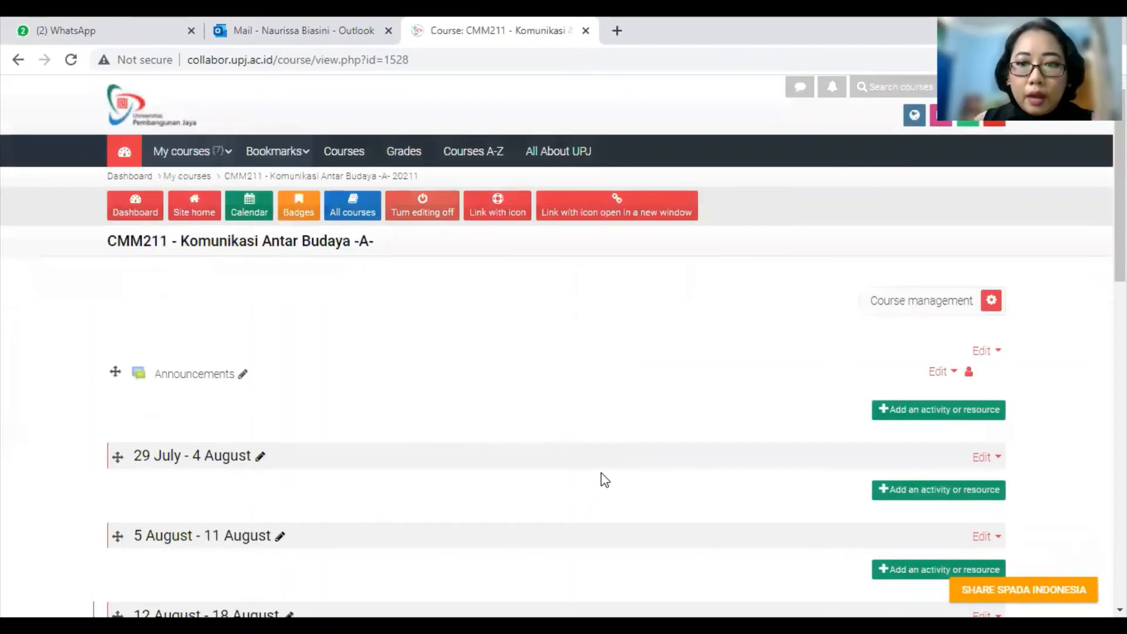
Step: Add more weekly sections so the weeks run into November
scroll(604, 478, "down", 4)
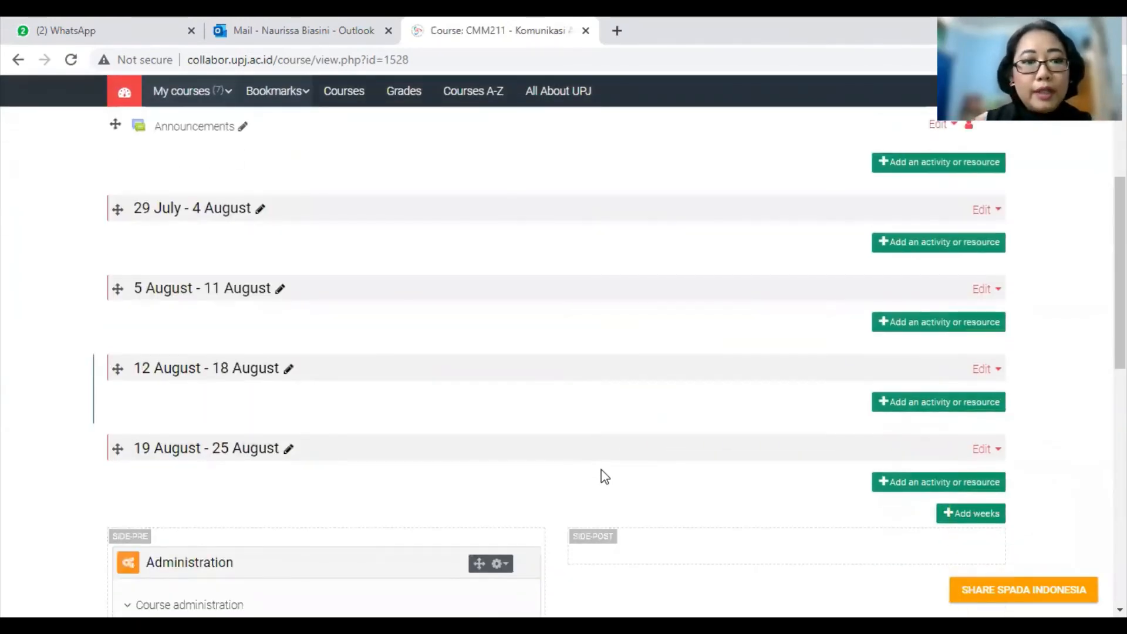
scroll(605, 478, "down", 3)
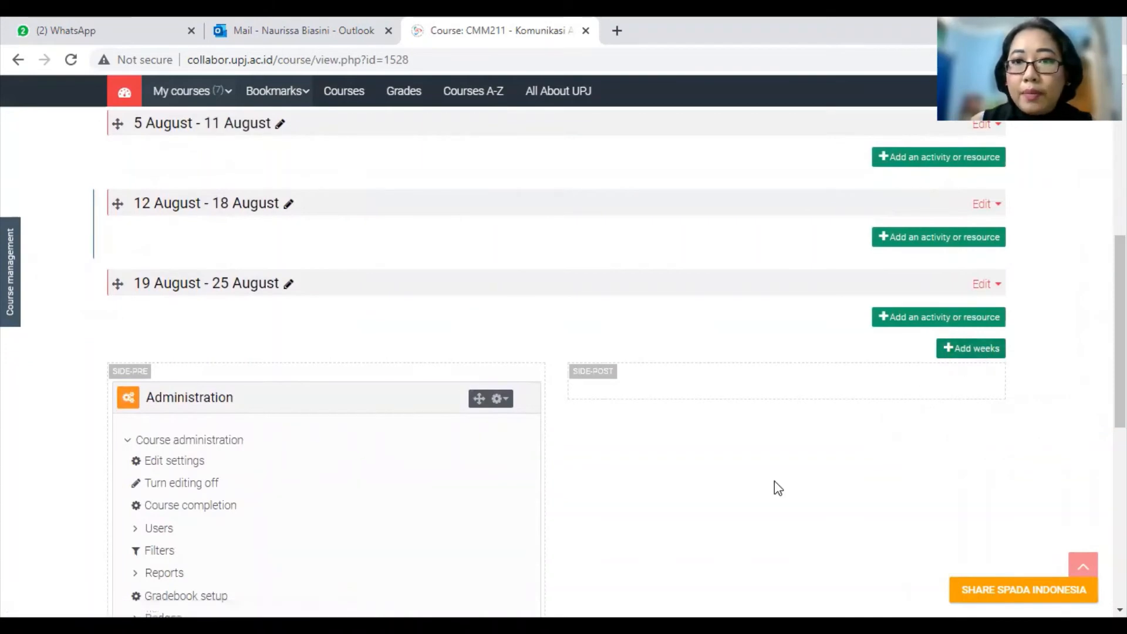
scroll(774, 479, "down", 4)
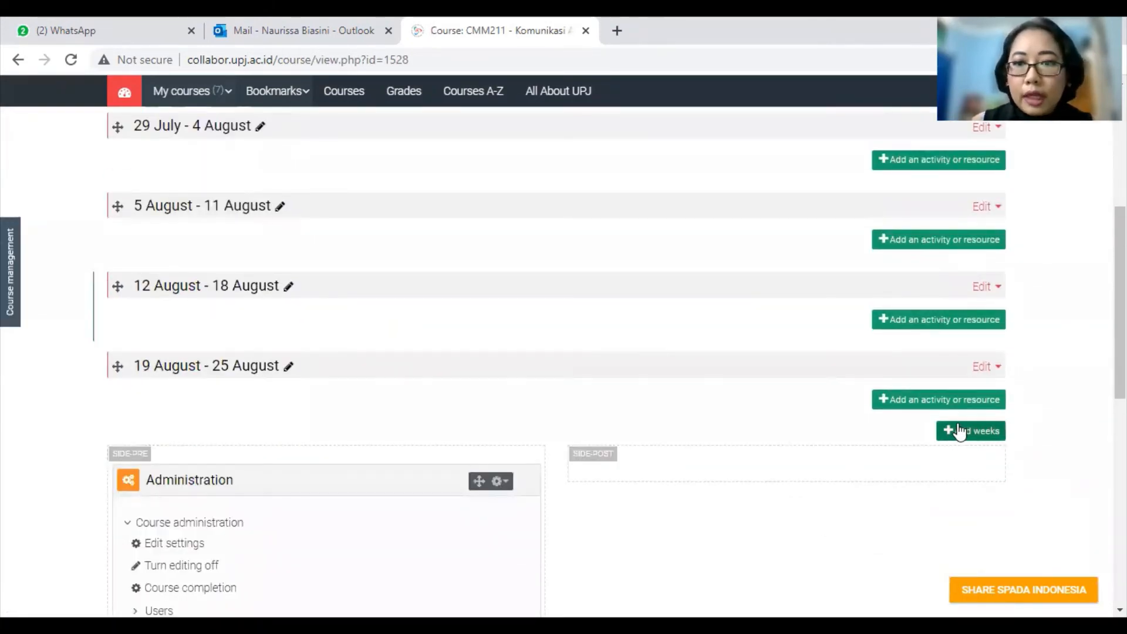
left_click(962, 433)
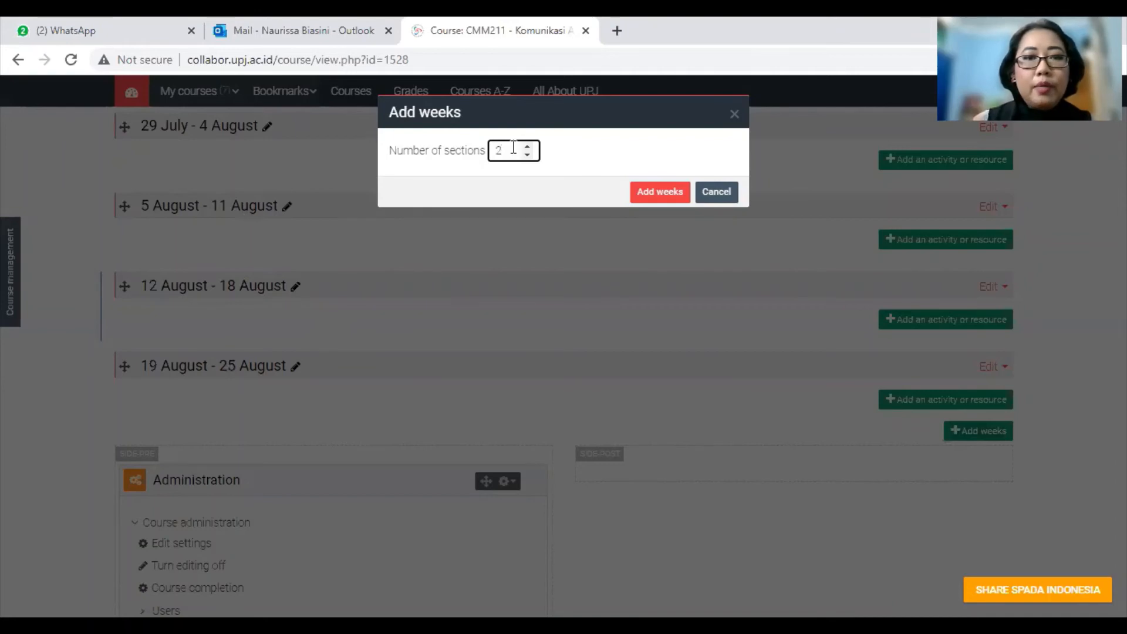
left_click(660, 193)
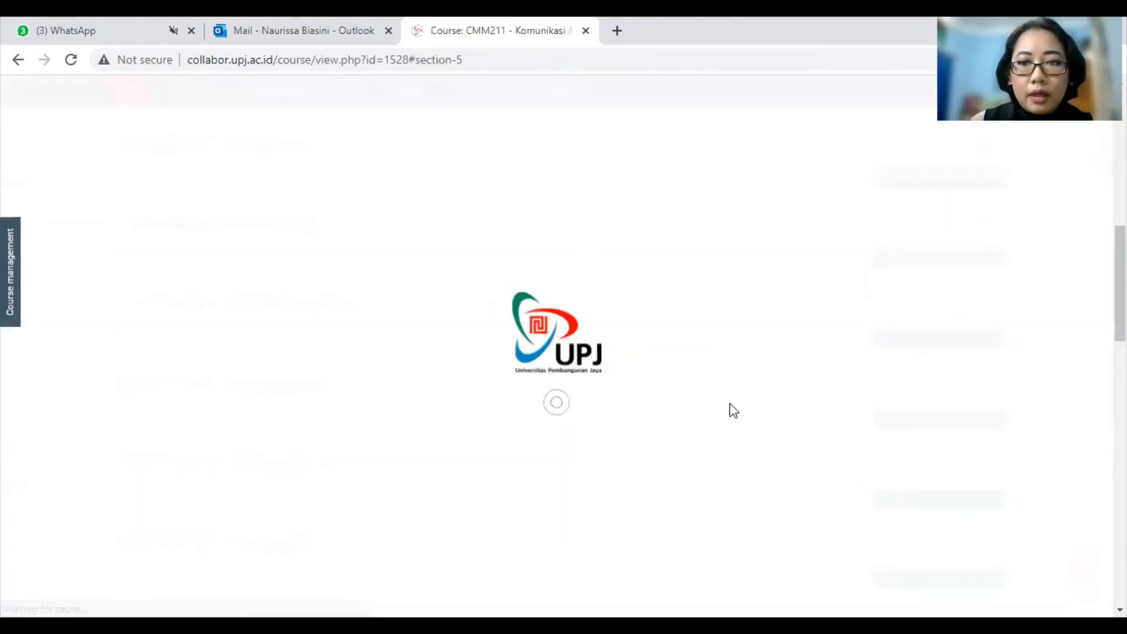
Step: Start renaming the Announcements forum, then cancel, keeping the title Announcements
scroll(598, 410, "down", 10)
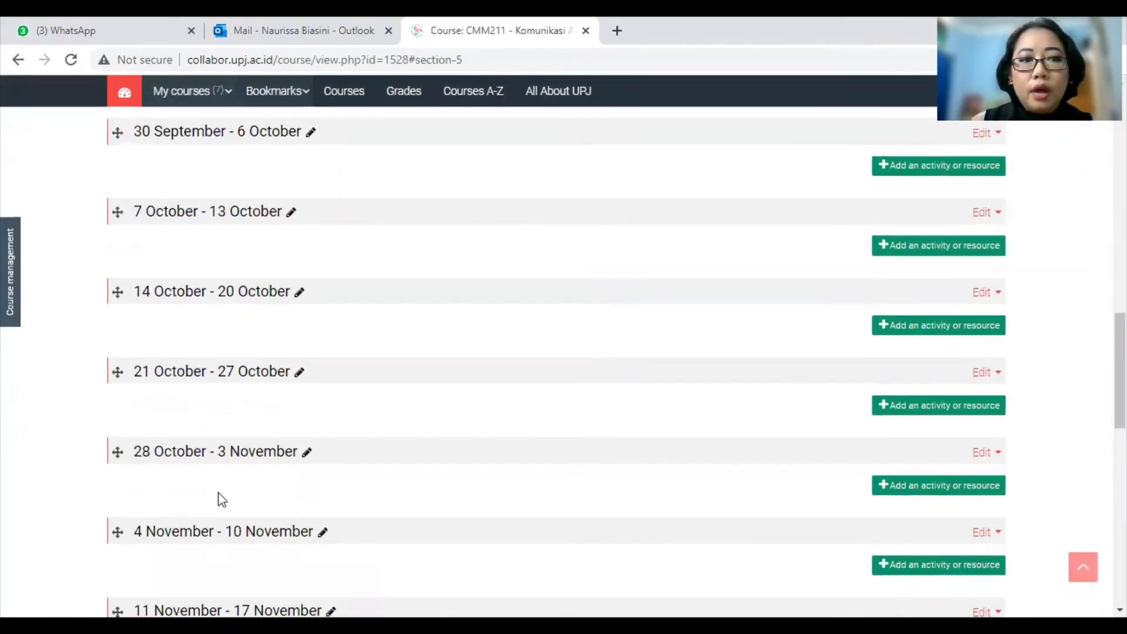
scroll(332, 539, "up", 4)
scroll(333, 541, "up", 15)
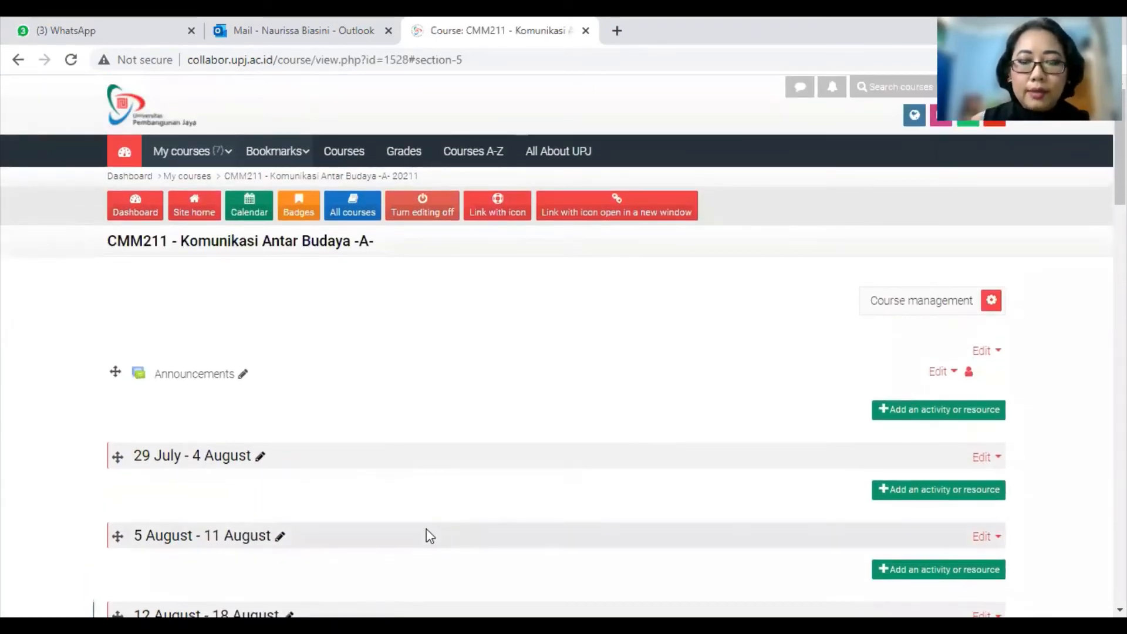
scroll(421, 519, "down", 4)
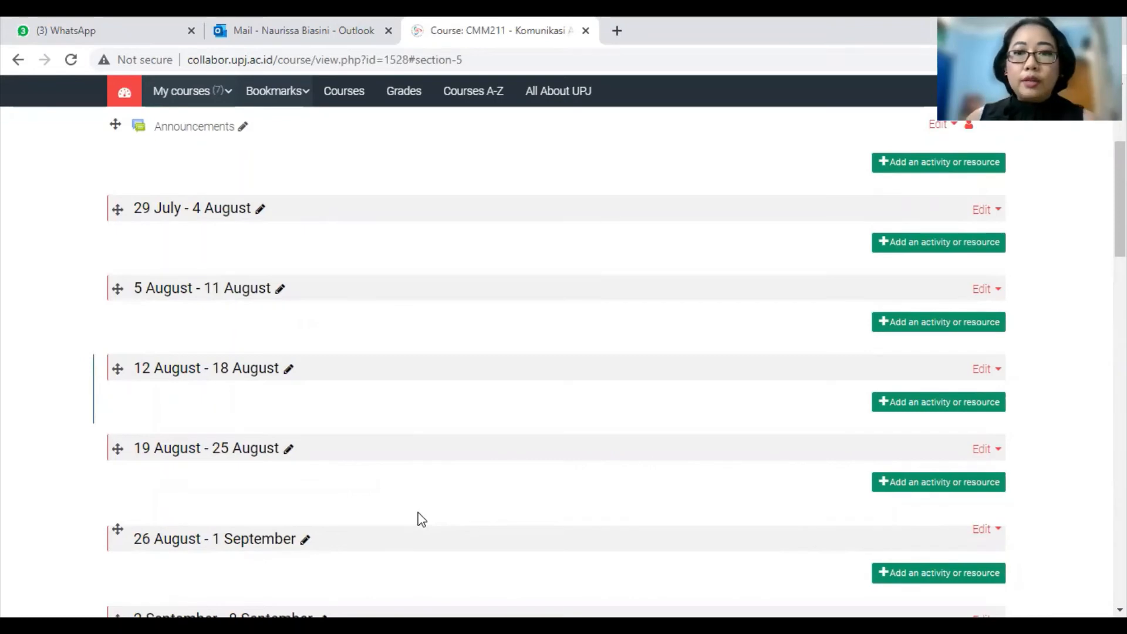
scroll(422, 520, "up", 1)
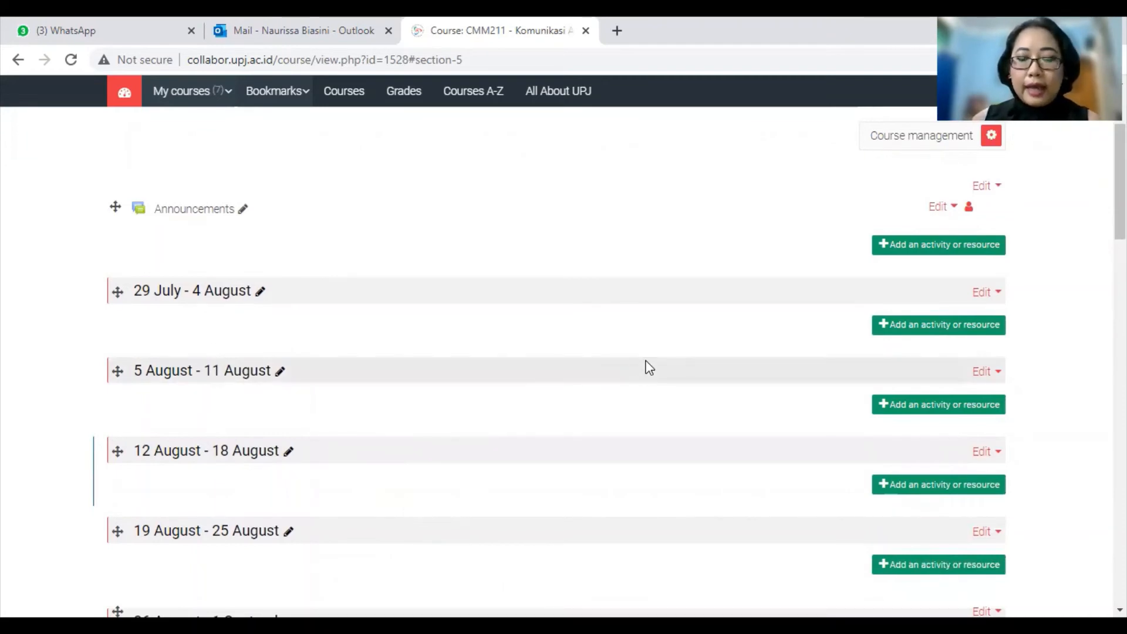
scroll(511, 394, "up", 1)
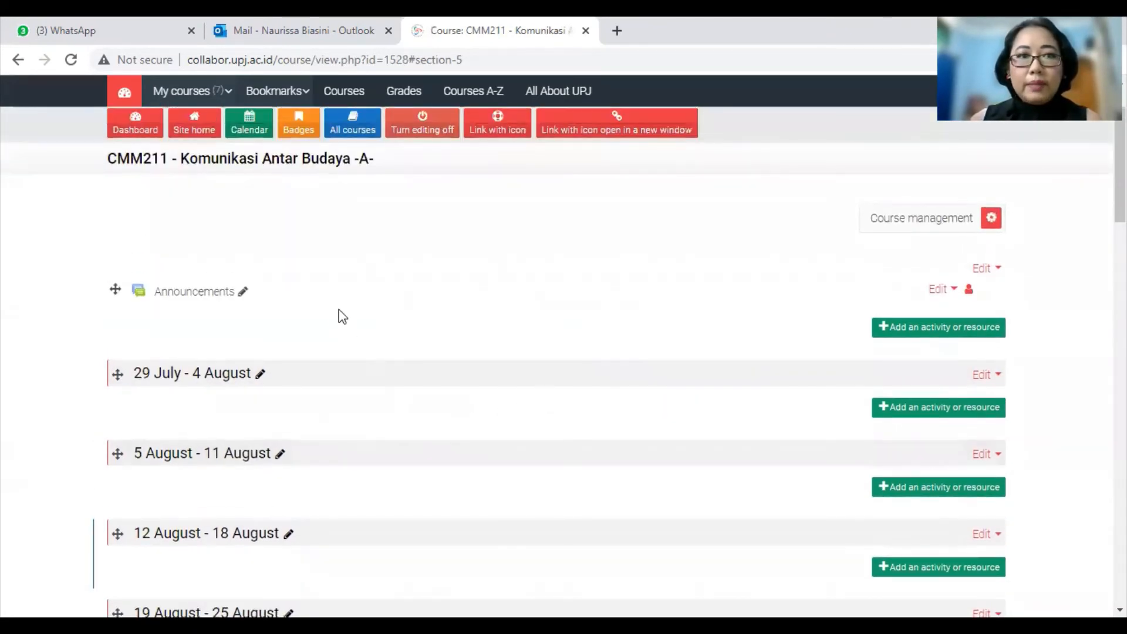
left_click(241, 297)
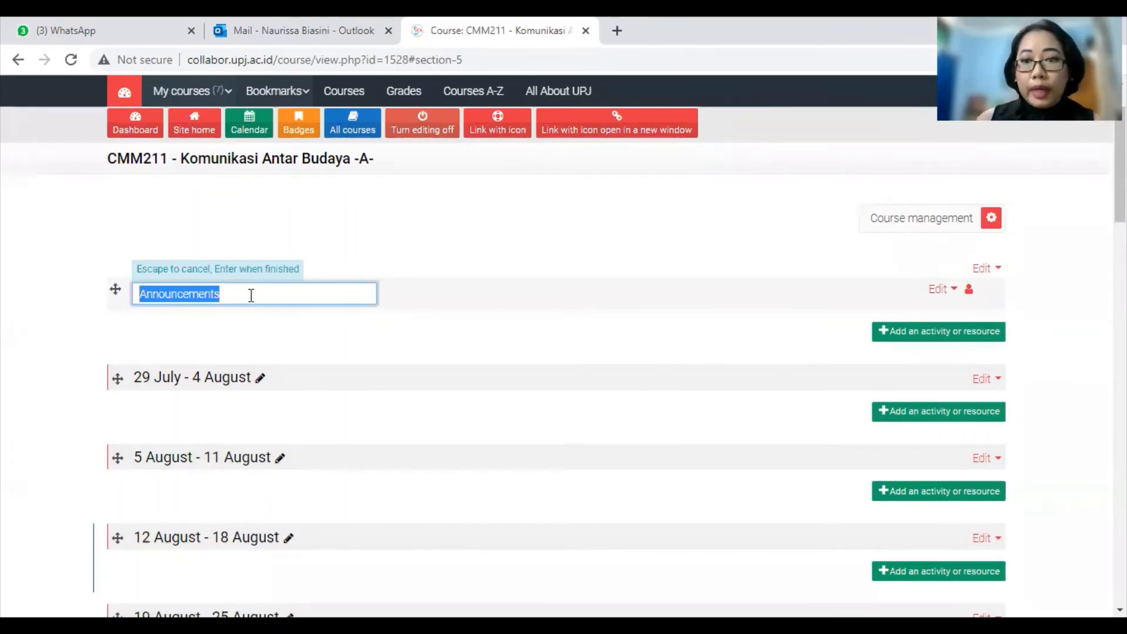
key("Return")
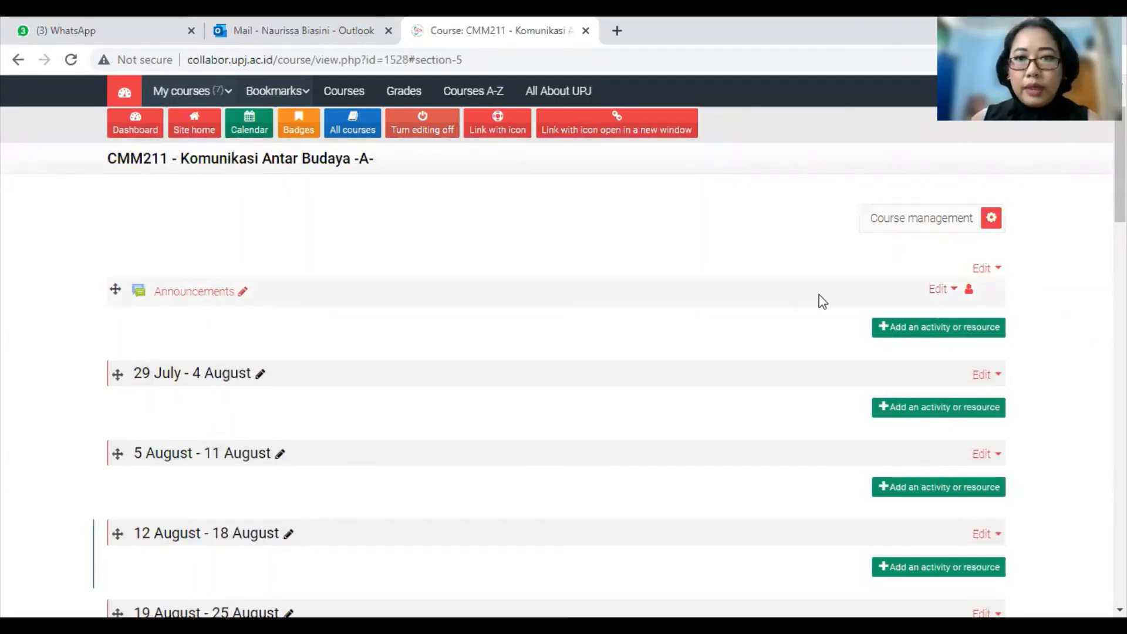
Step: Replace the Announcements description with a Komunikasi Antar Budaya welcome and 'Berikut link pertemuan Zoom Meeting 1:'
left_click(937, 289)
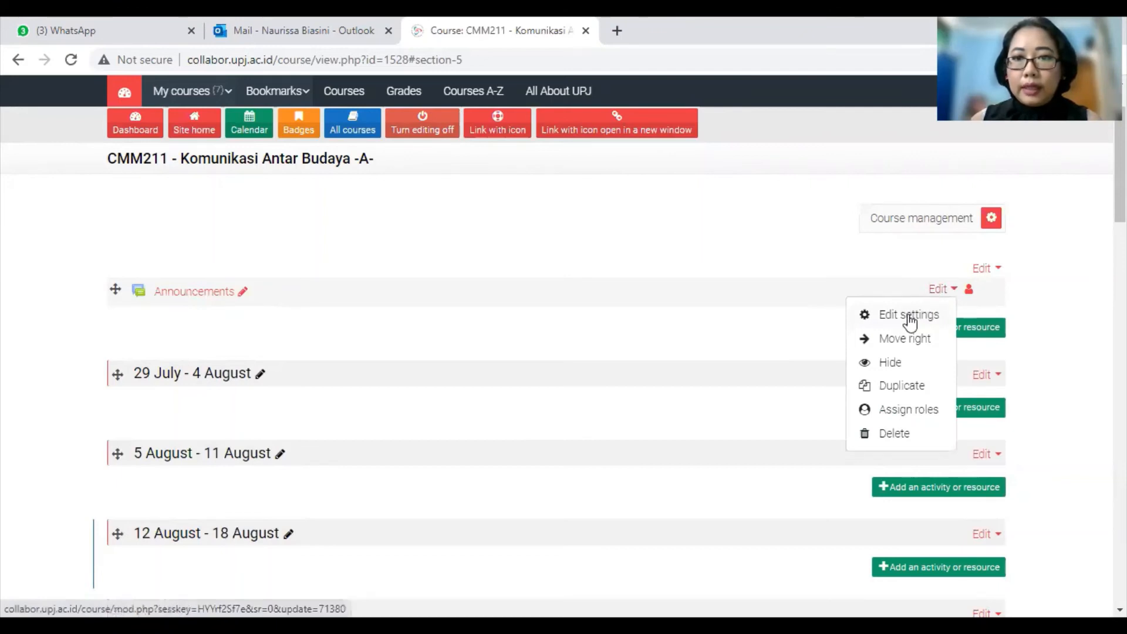
left_click(910, 317)
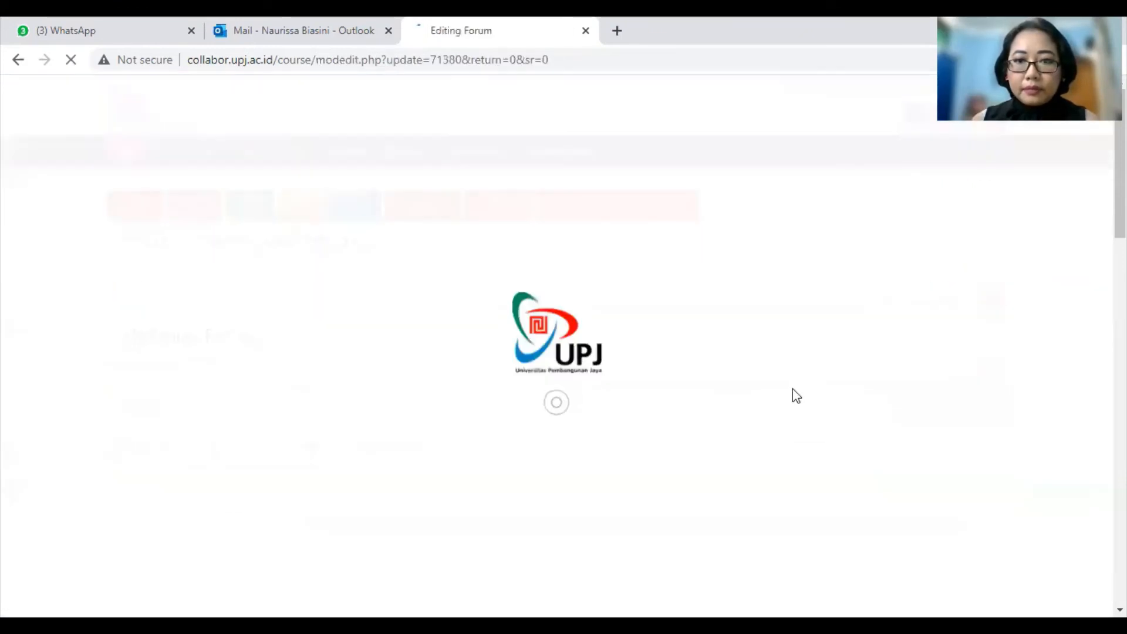
scroll(708, 414, "down", 3)
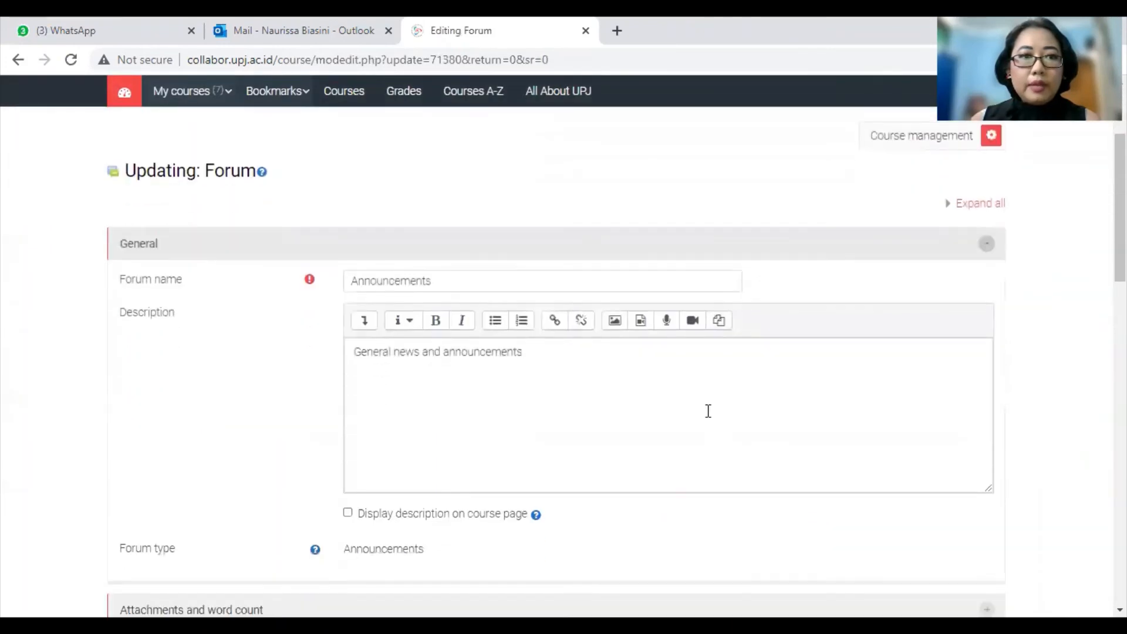
scroll(708, 411, "down", 1)
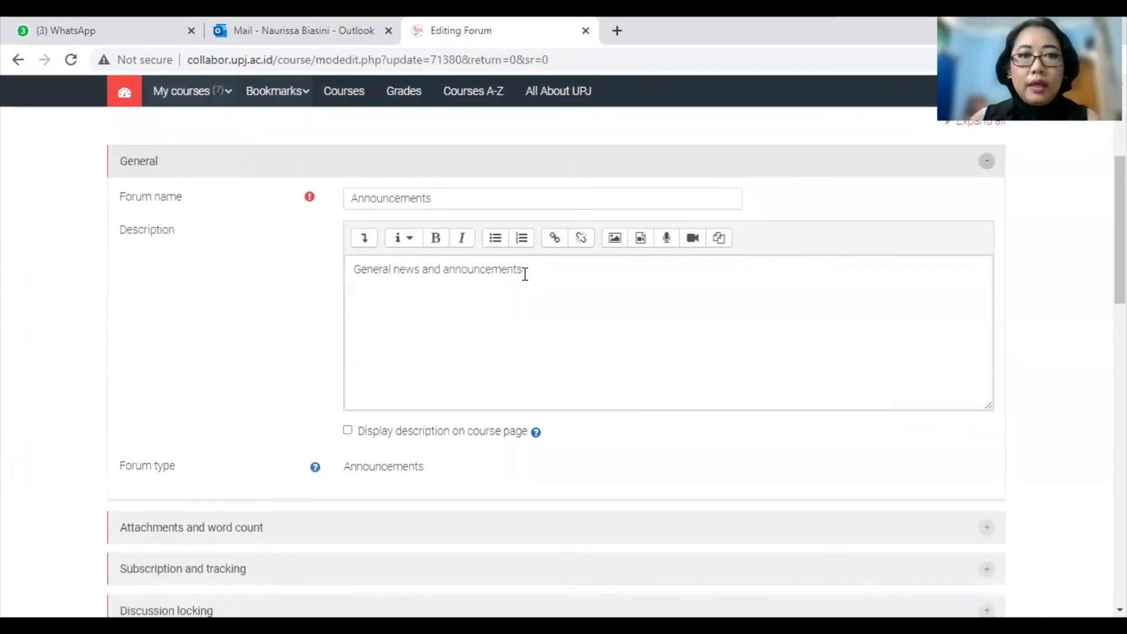
left_click_drag(545, 269, 251, 277)
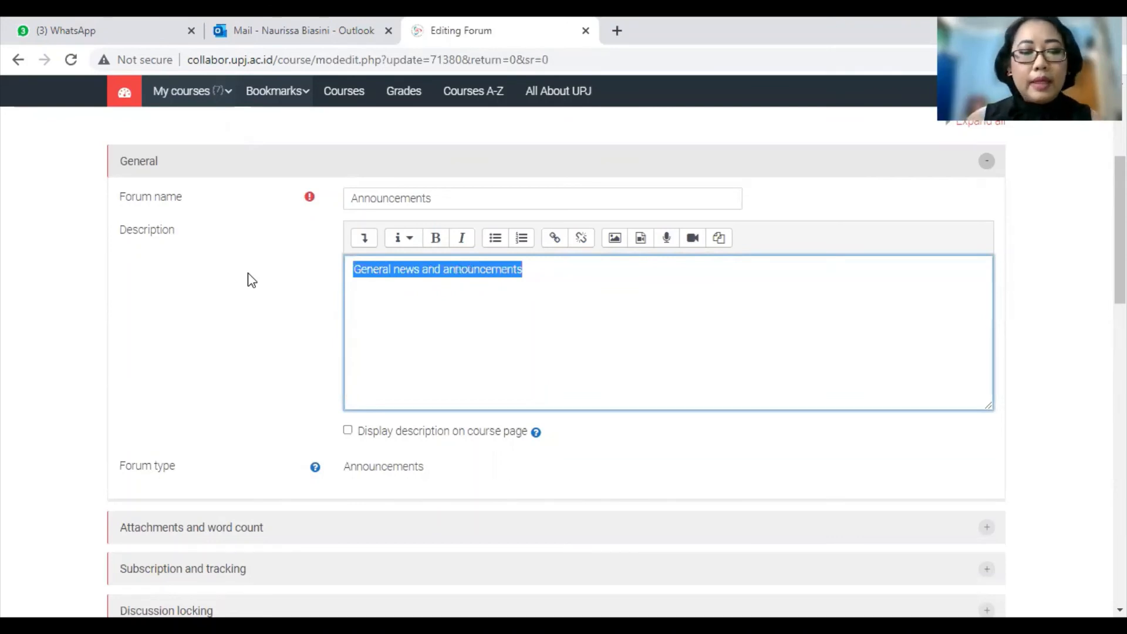
type("Selamat dat")
type("ang ")
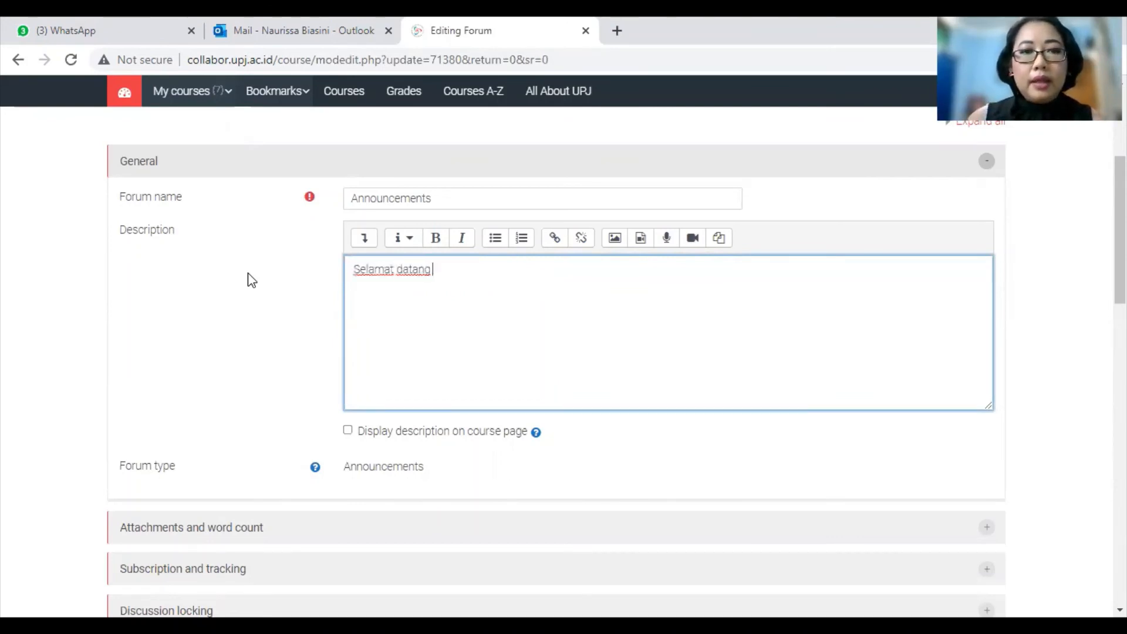
type("di kelas Kom")
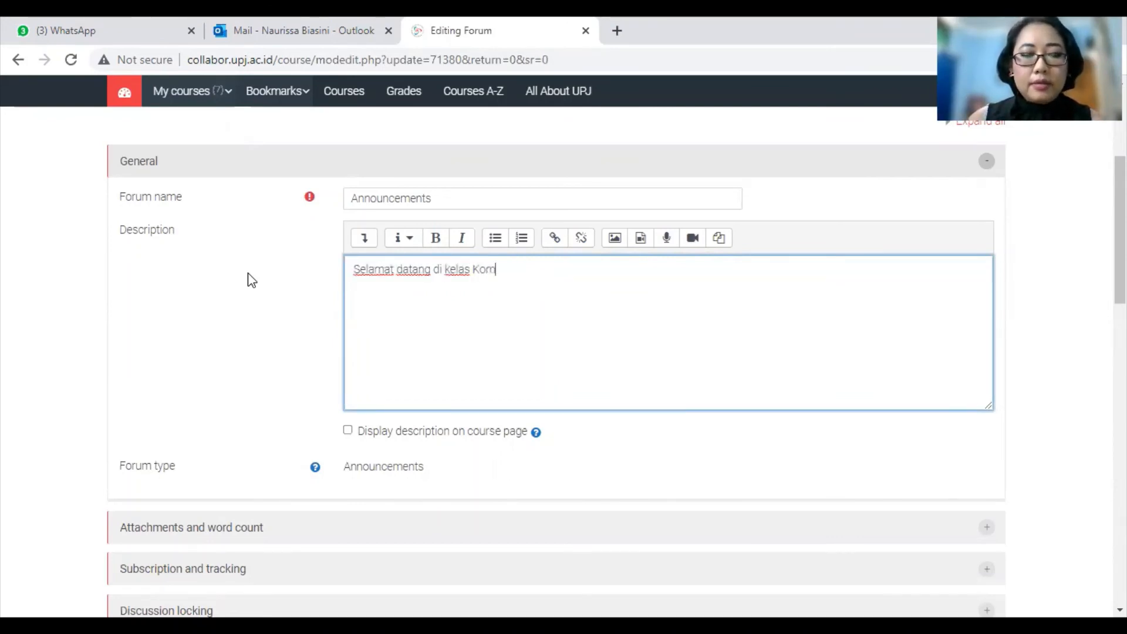
type("unikasi ")
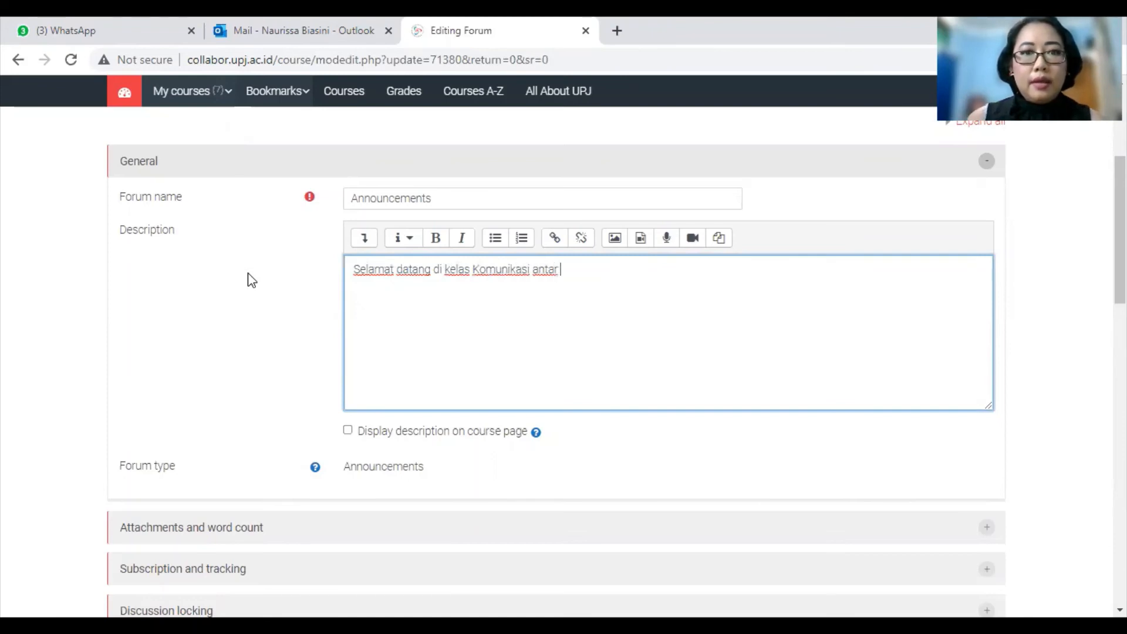
type("Anta")
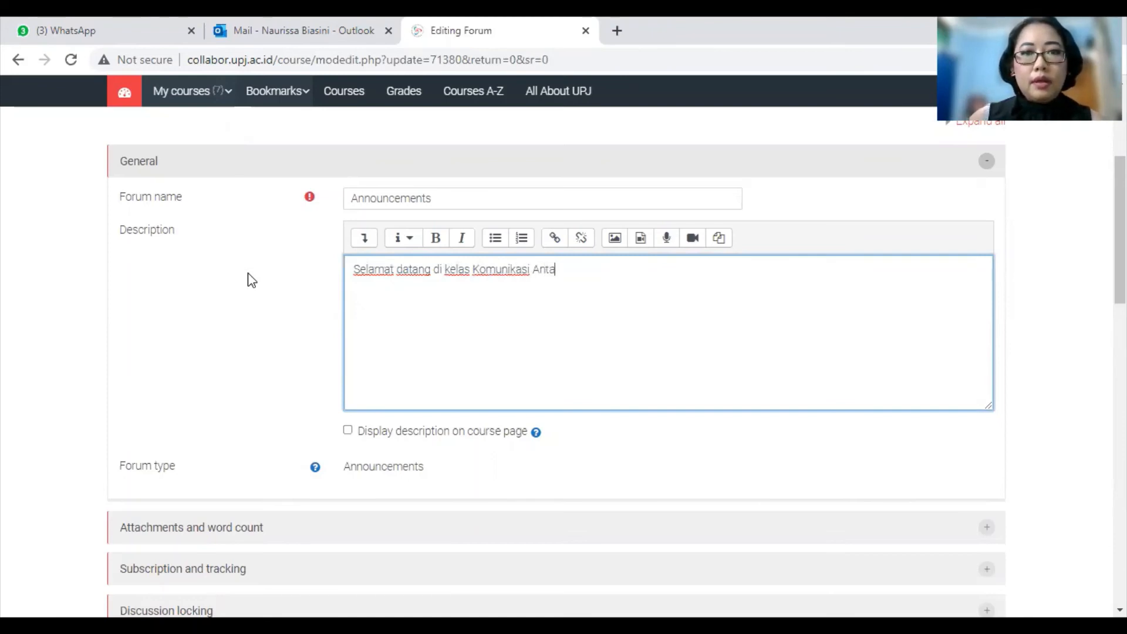
type("r Buday")
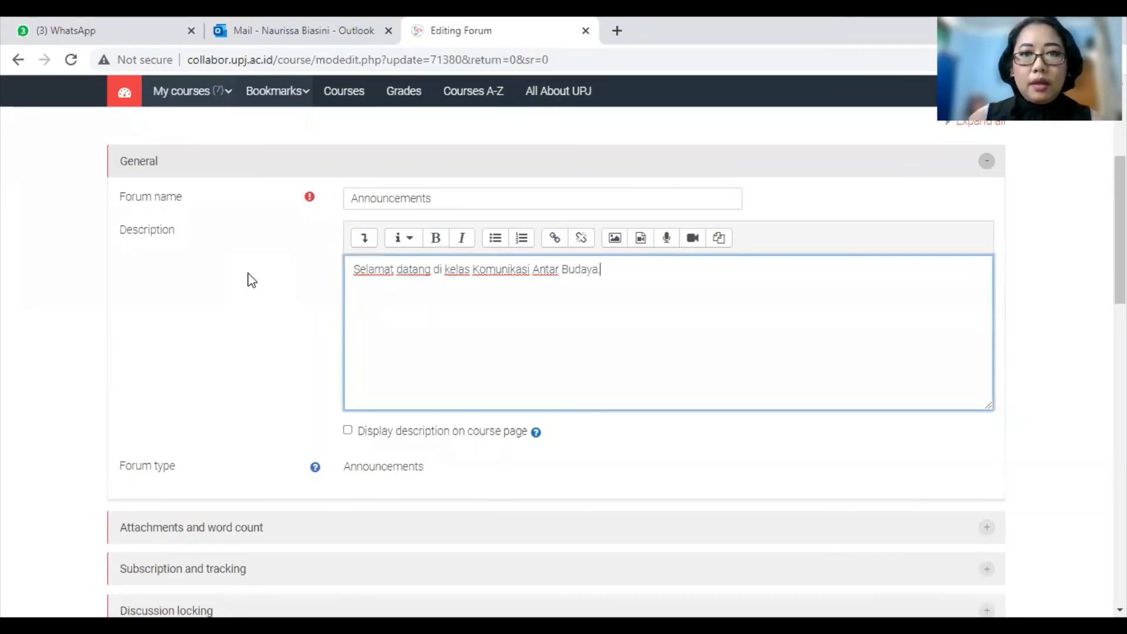
type("a.")
key("Return")
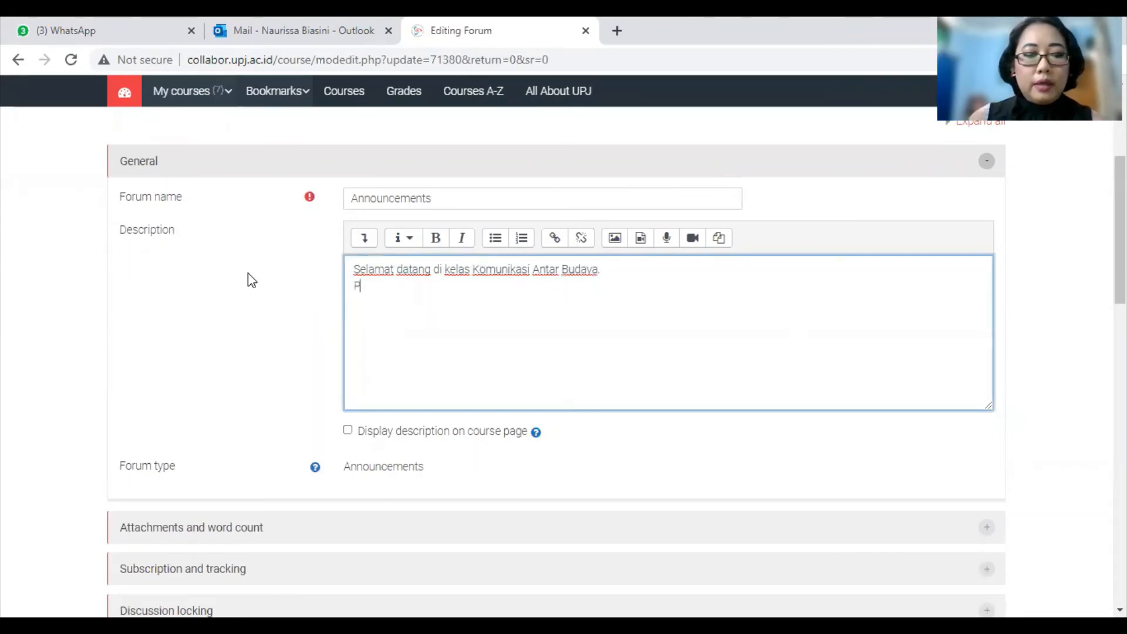
type("Ber")
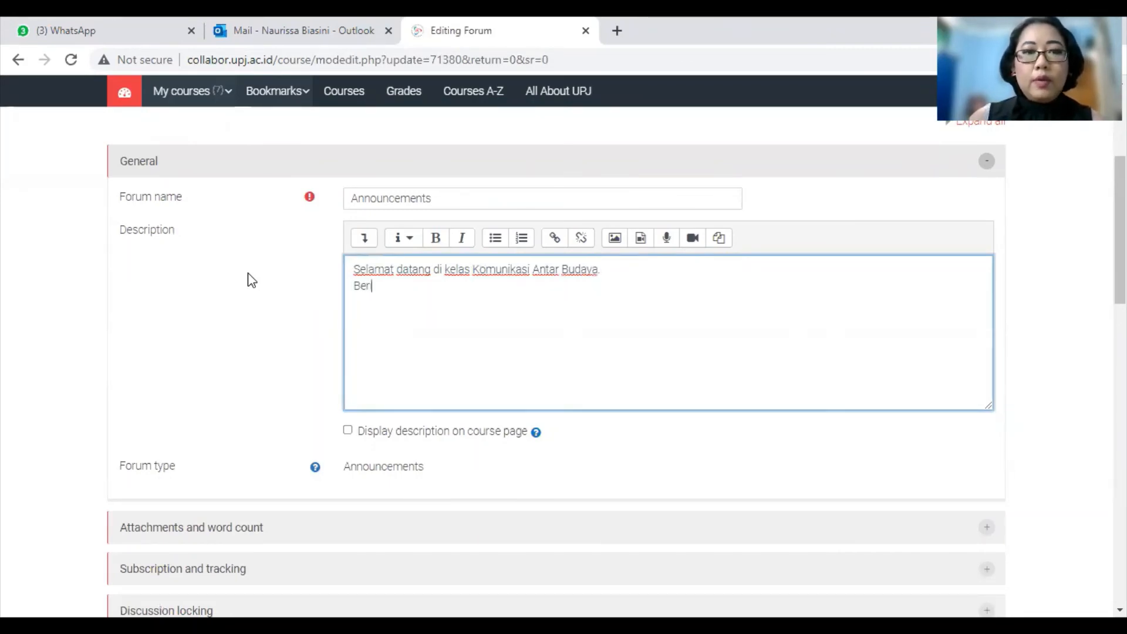
type("ikut link")
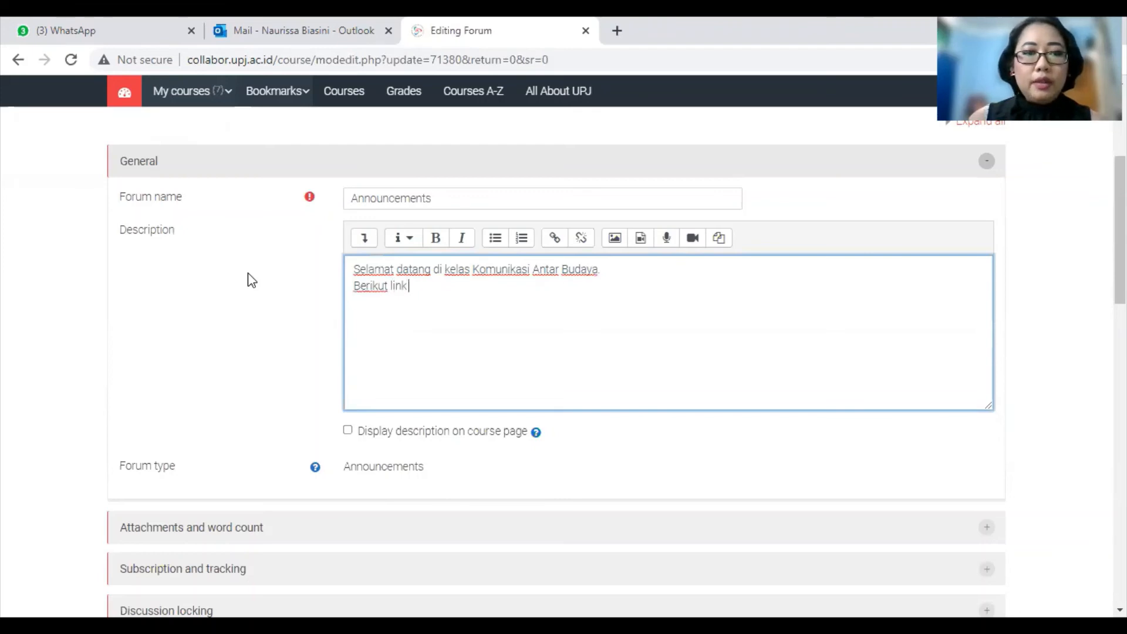
type(" pertemuan")
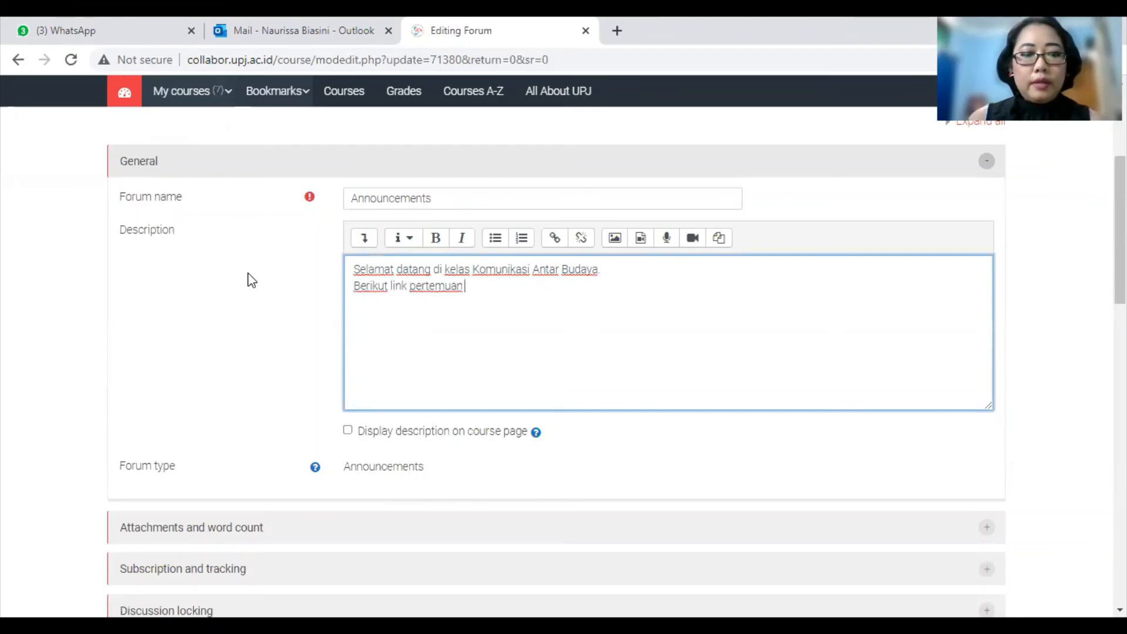
type(" Zoom Mee")
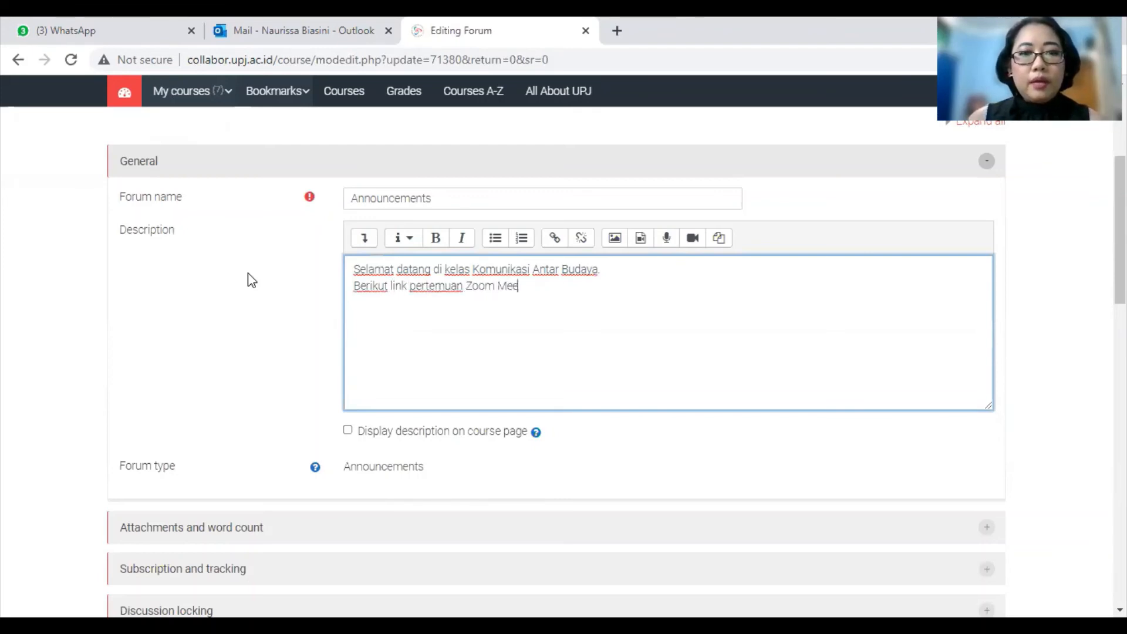
type("ting")
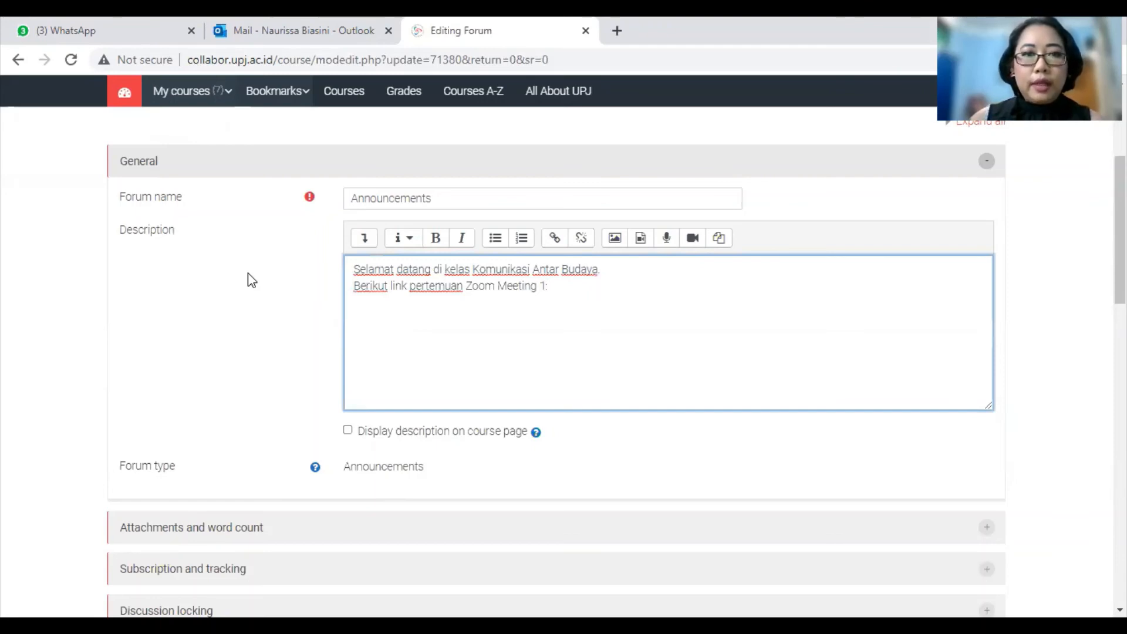
type(" 1:")
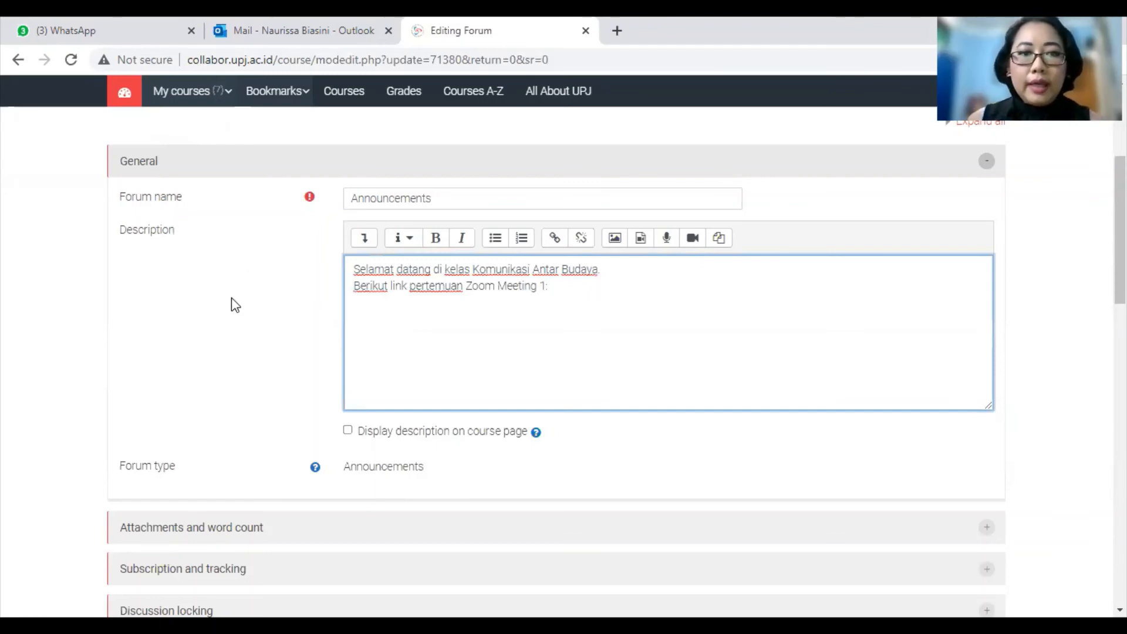
Step: Enable 'Display description on course page' for the Announcements forum
left_click(347, 431)
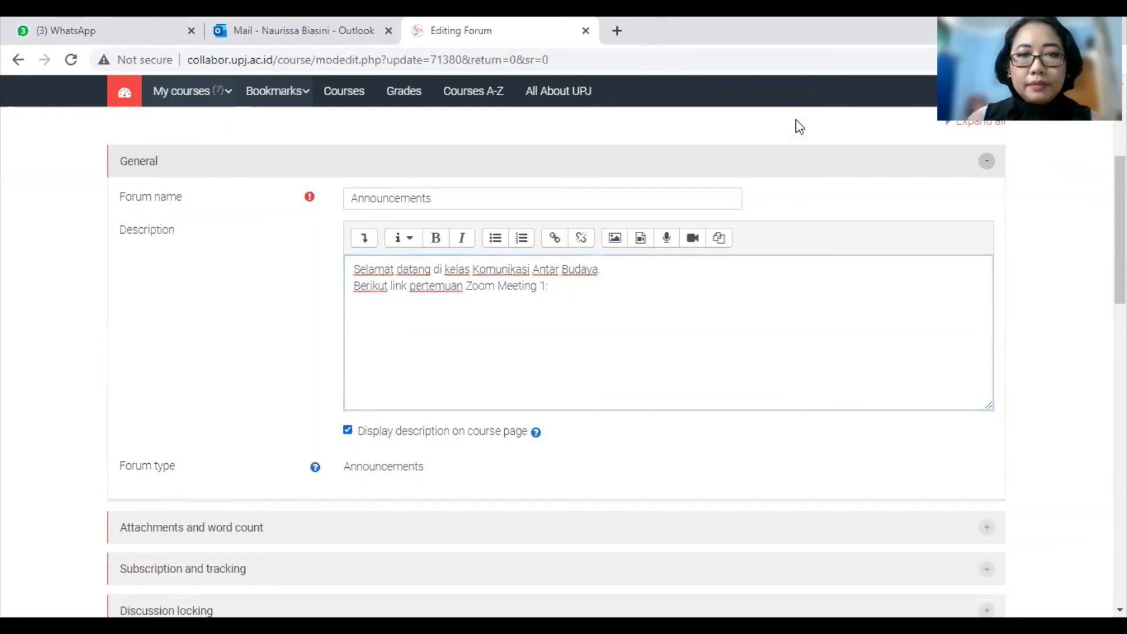
scroll(508, 397, "down", 2)
scroll(508, 397, "down", 7)
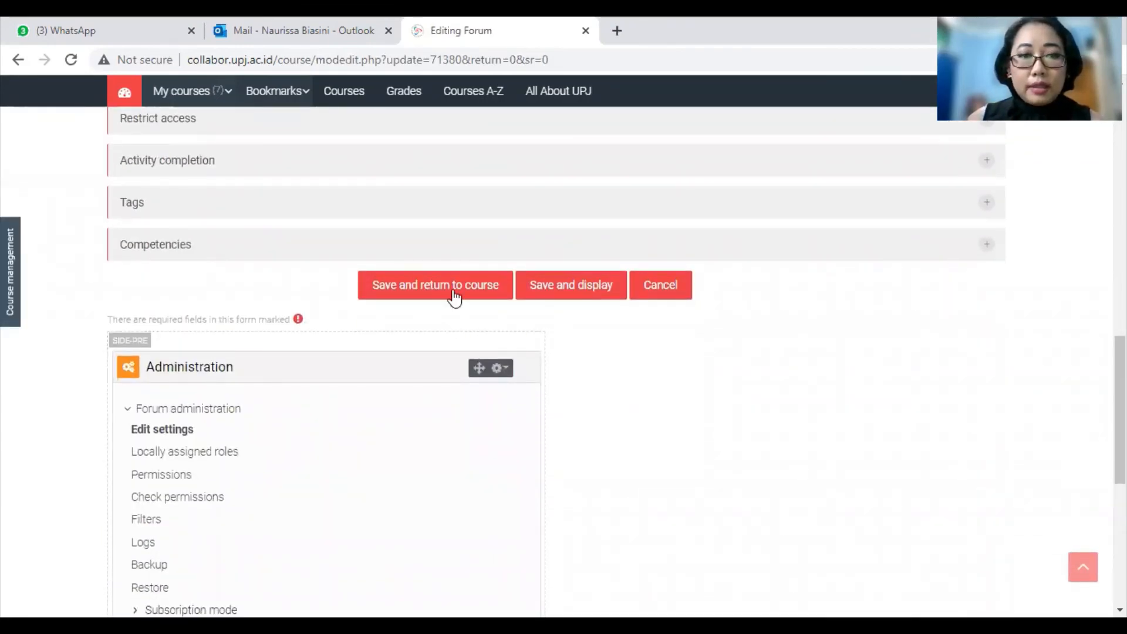
Step: Save the Announcements forum and check its welcome text on the CMM211 course page
left_click(453, 293)
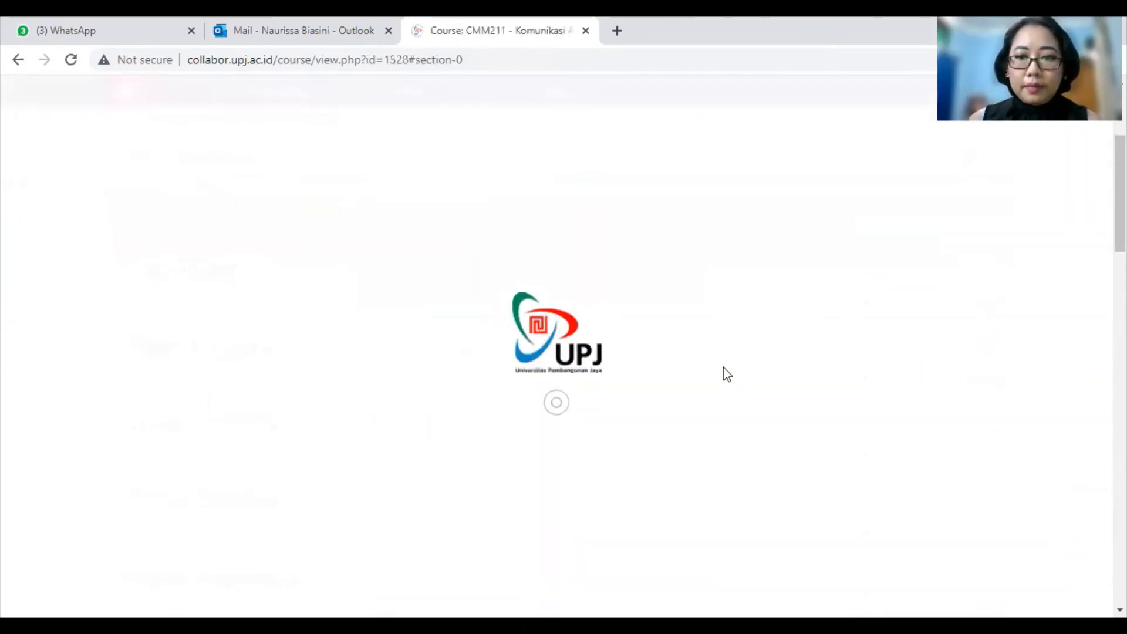
scroll(727, 373, "up", 1)
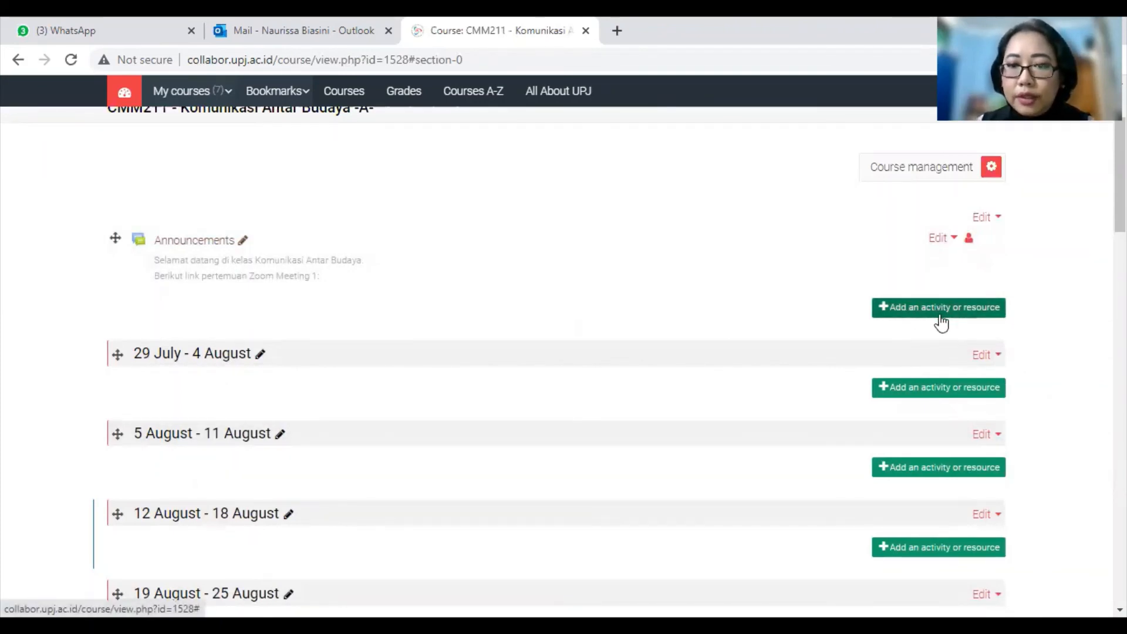
Step: Add a File resource to CMM211's General section from the activity chooser
left_click(916, 317)
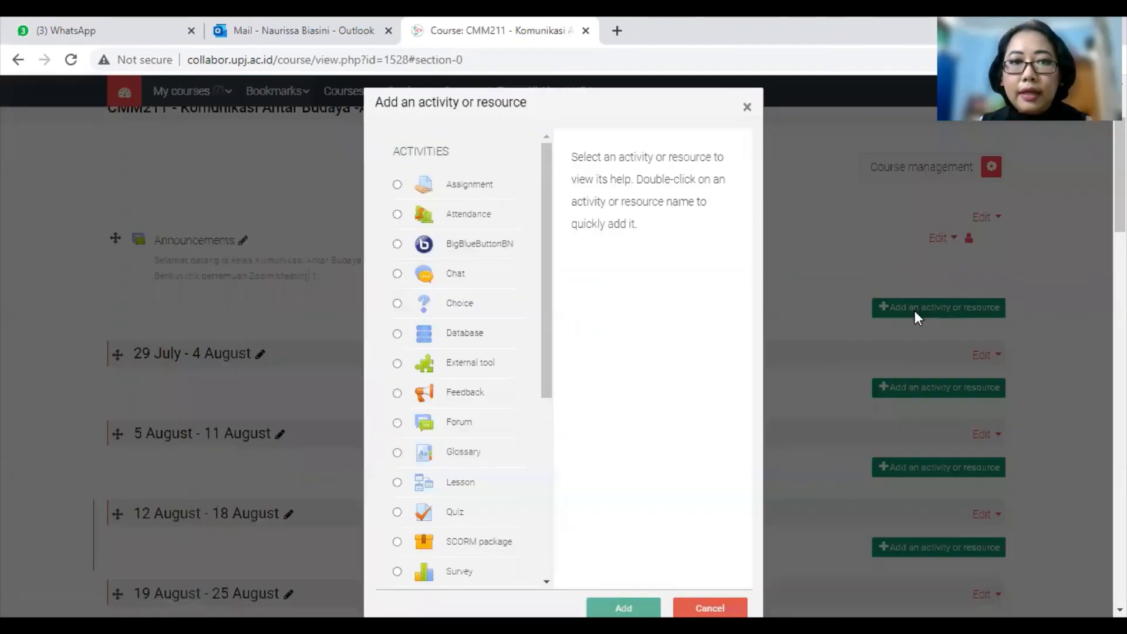
left_click_drag(547, 187, 549, 190)
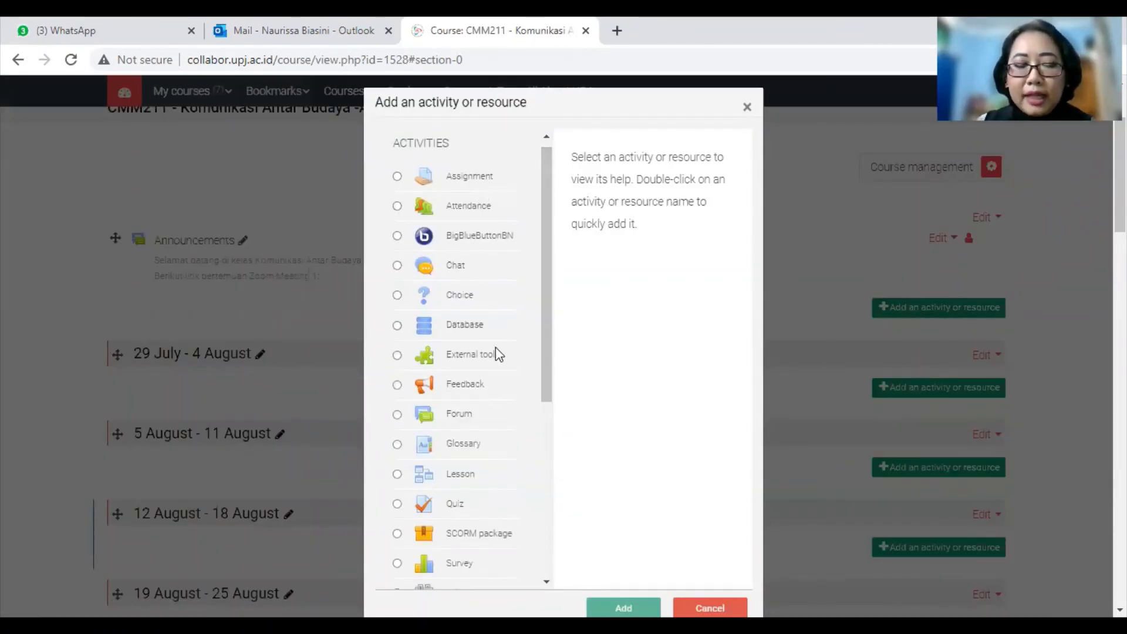
scroll(503, 478, "down", 4)
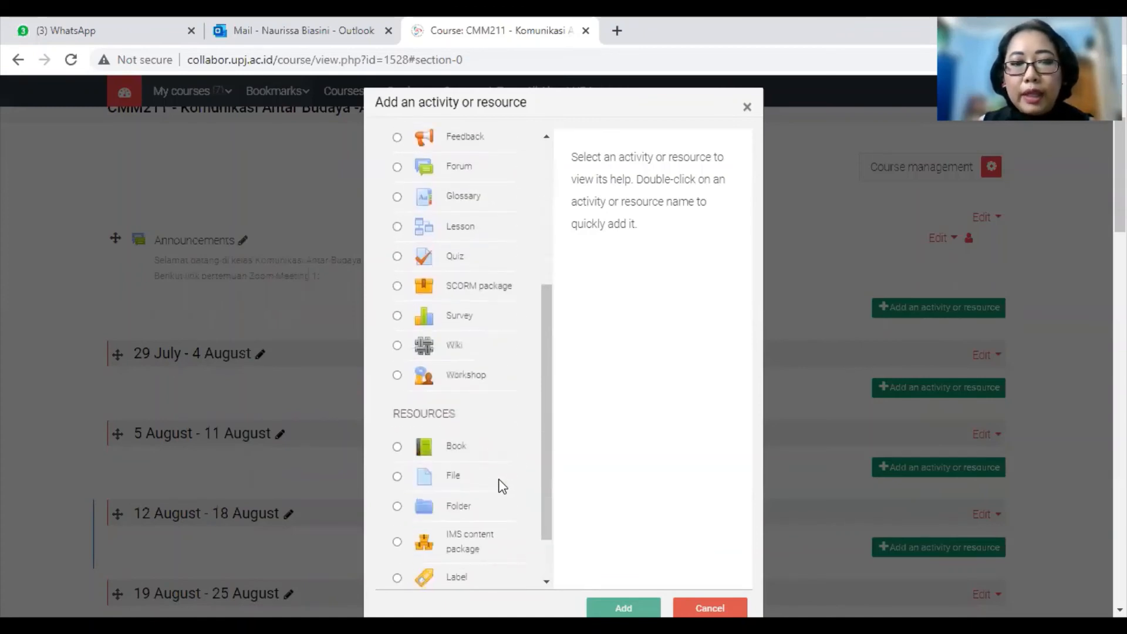
scroll(502, 485, "down", 5)
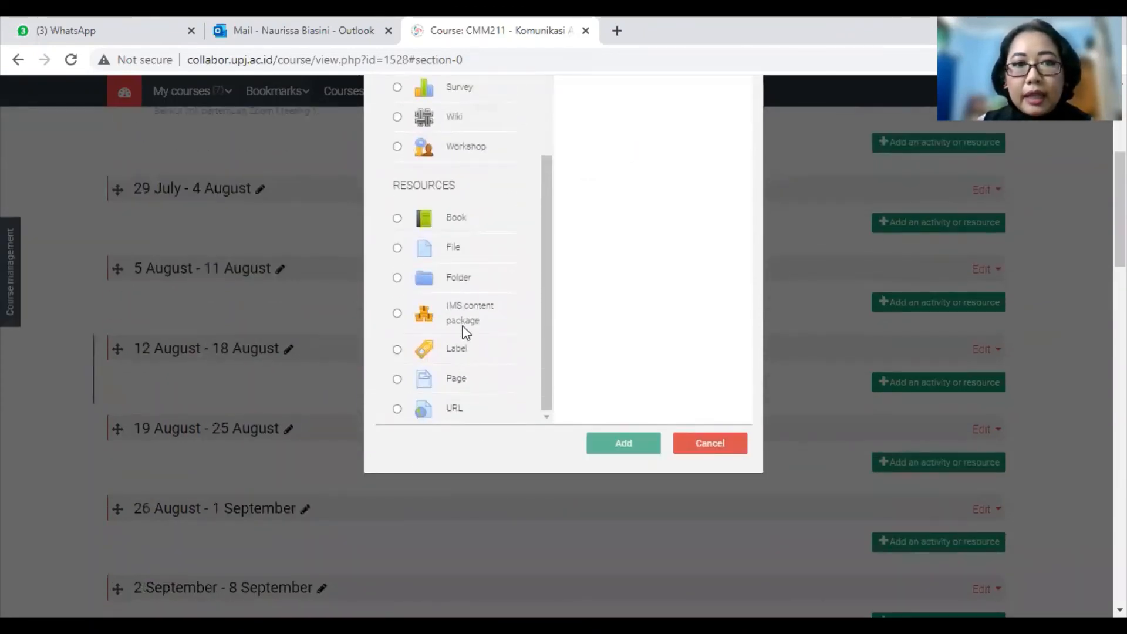
left_click(456, 256)
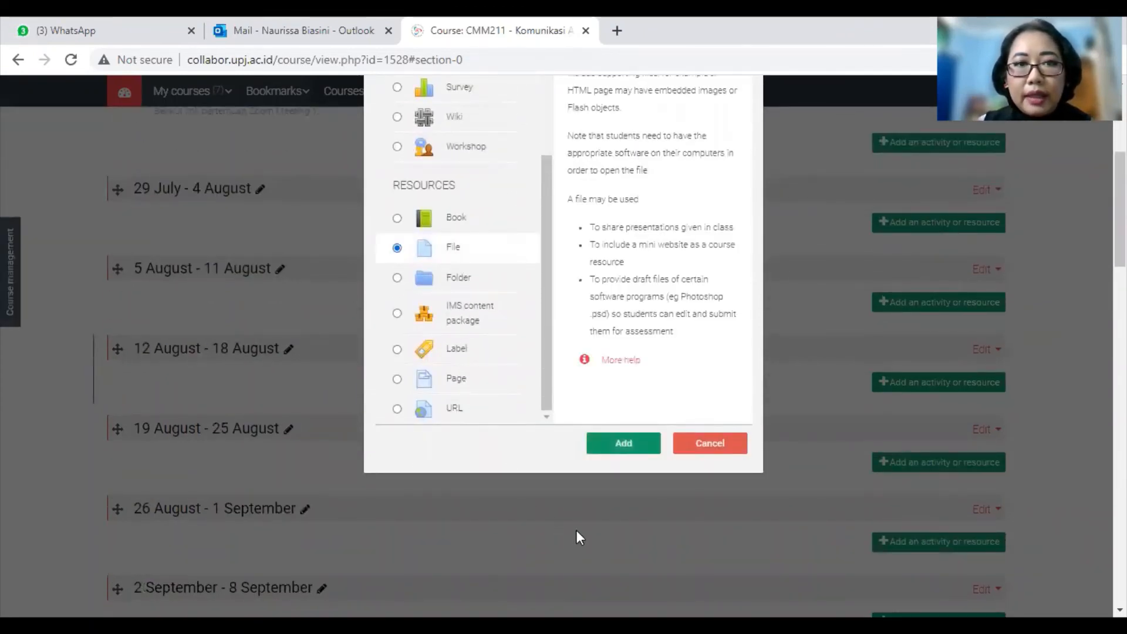
left_click(626, 444)
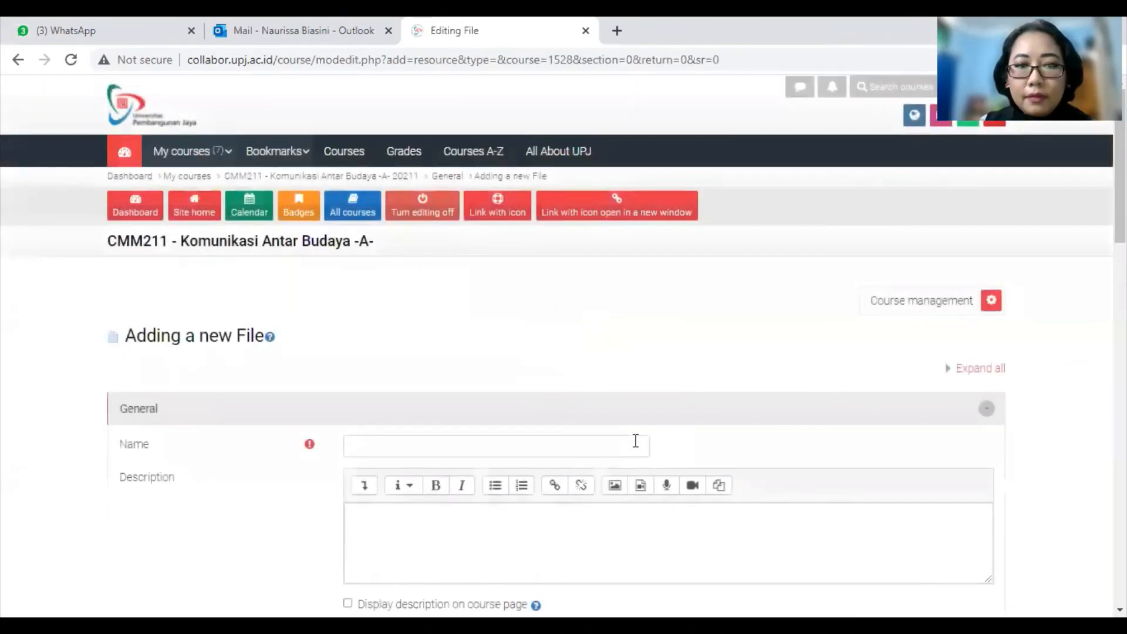
Step: Enter Name 'RPS KAB' and Description 'Berikut adalah RPS Mata Kuliah ini', displayed on the course page
scroll(635, 440, "down", 3)
left_click(453, 282)
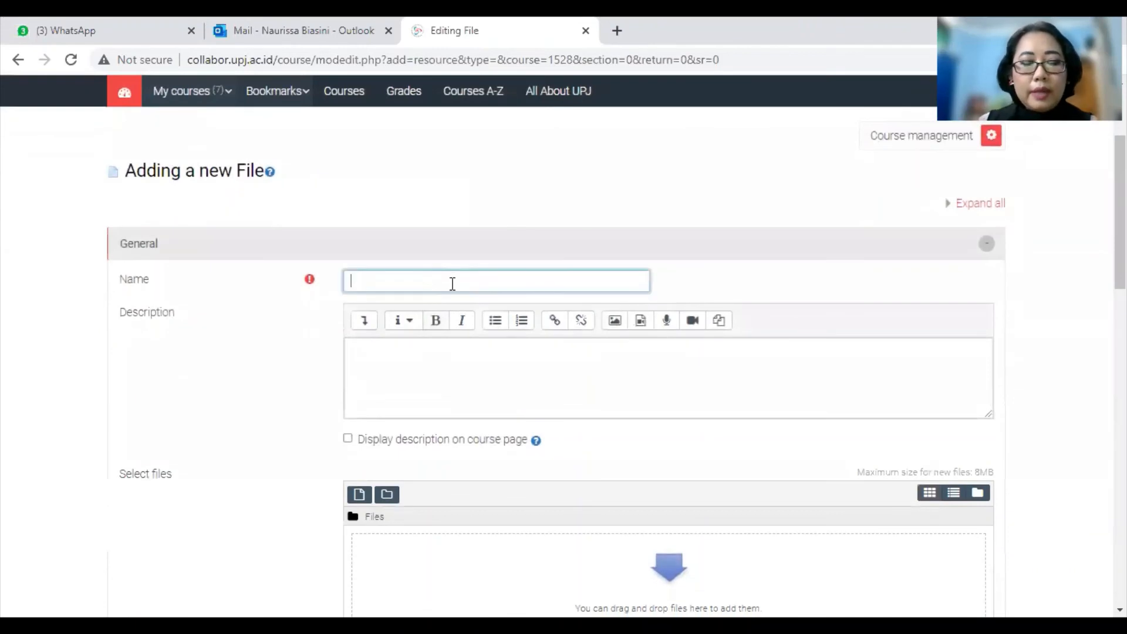
type("RPS")
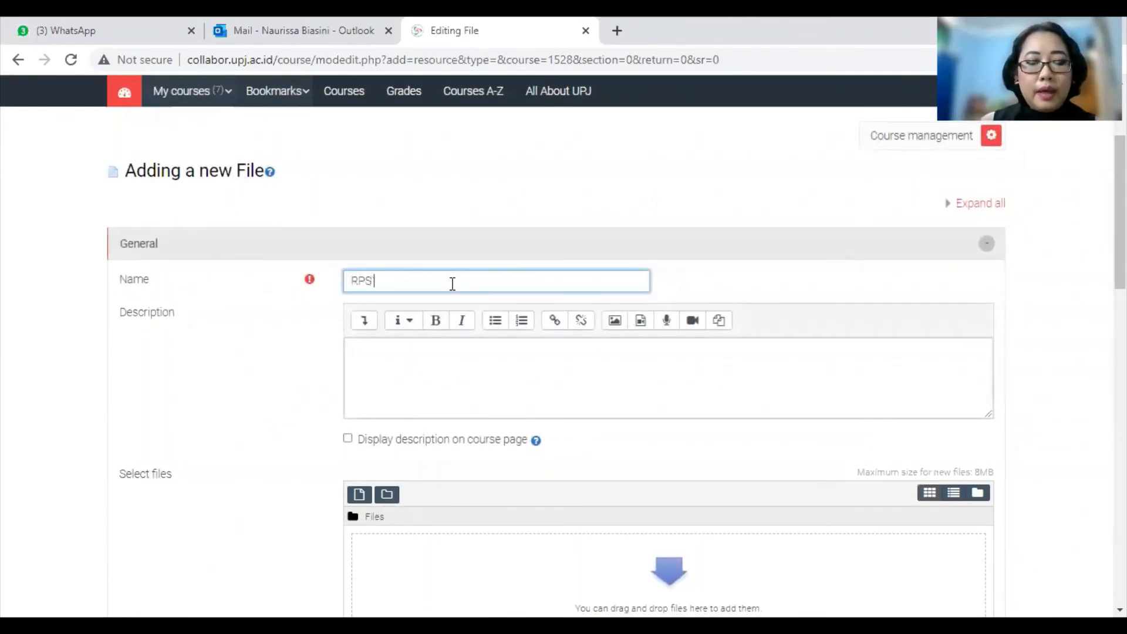
type(" KAB")
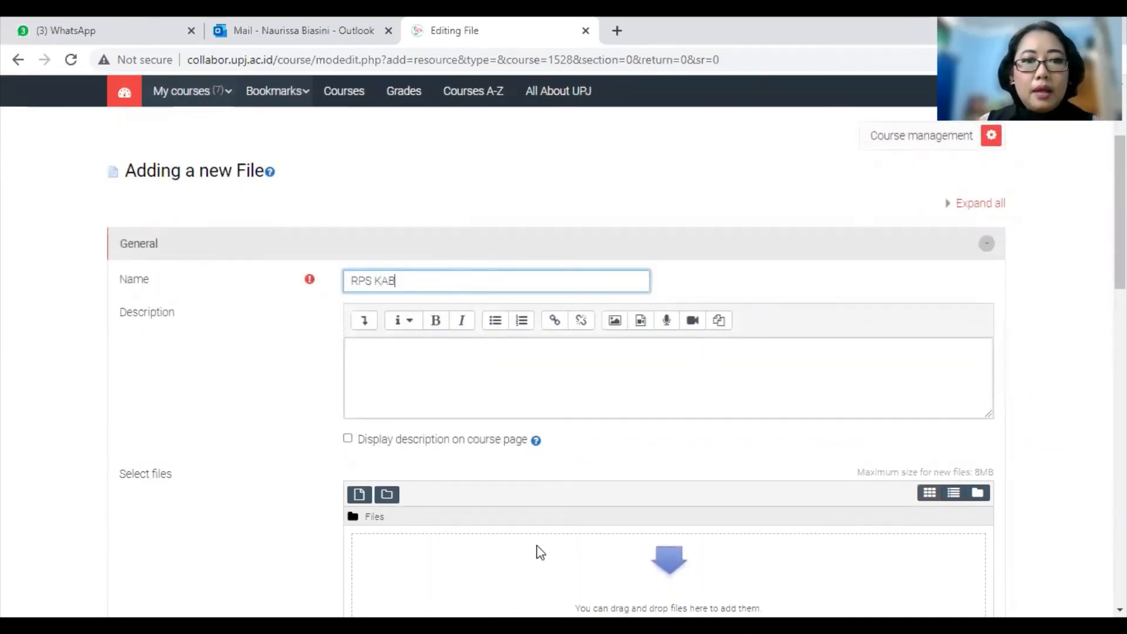
left_click(464, 445)
left_click(492, 378)
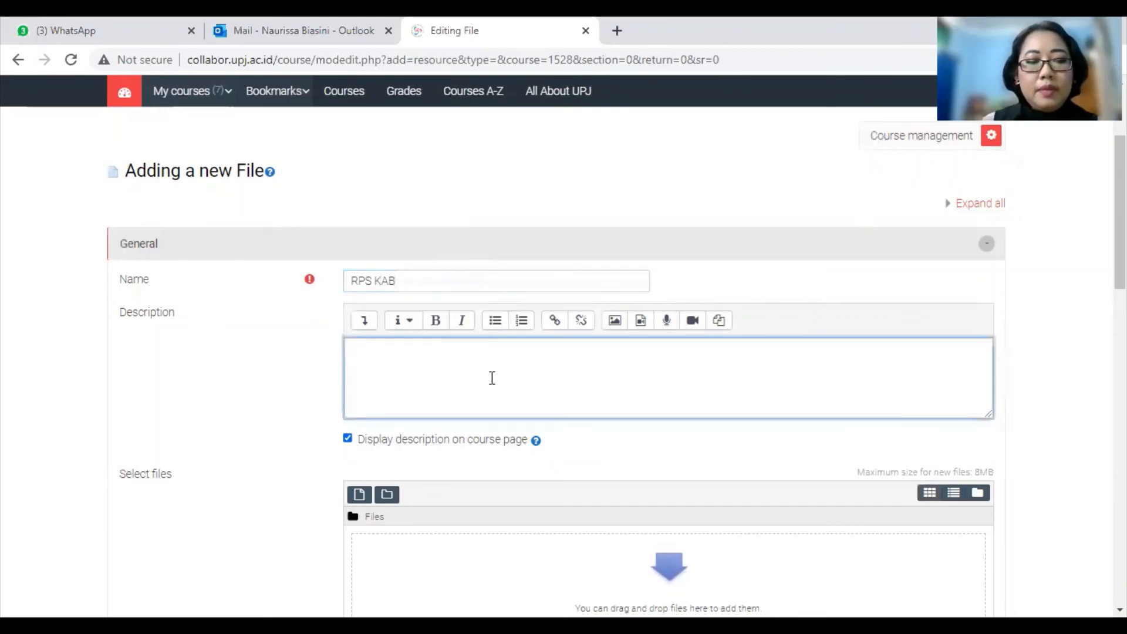
type("Berikut adalah ")
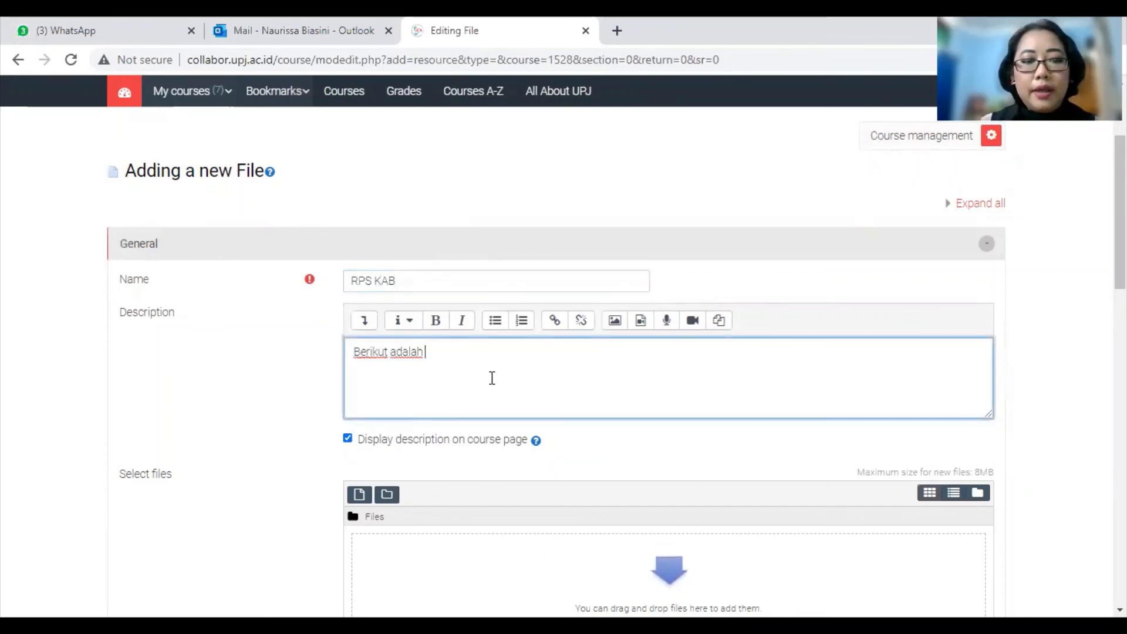
type("RPS Mata Kul")
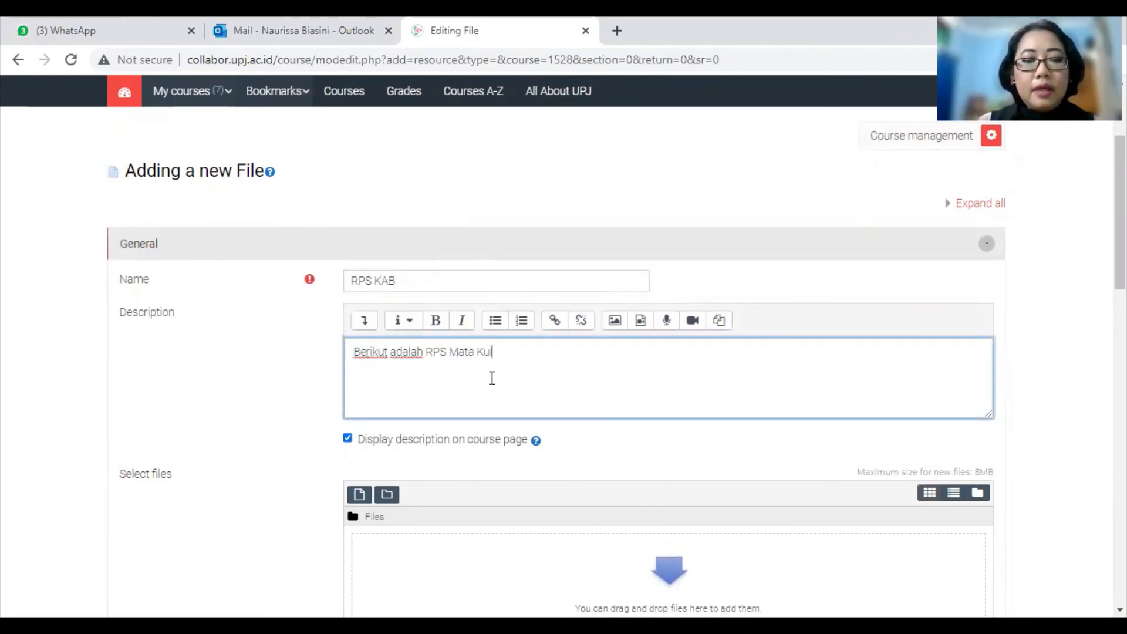
type("iah ini")
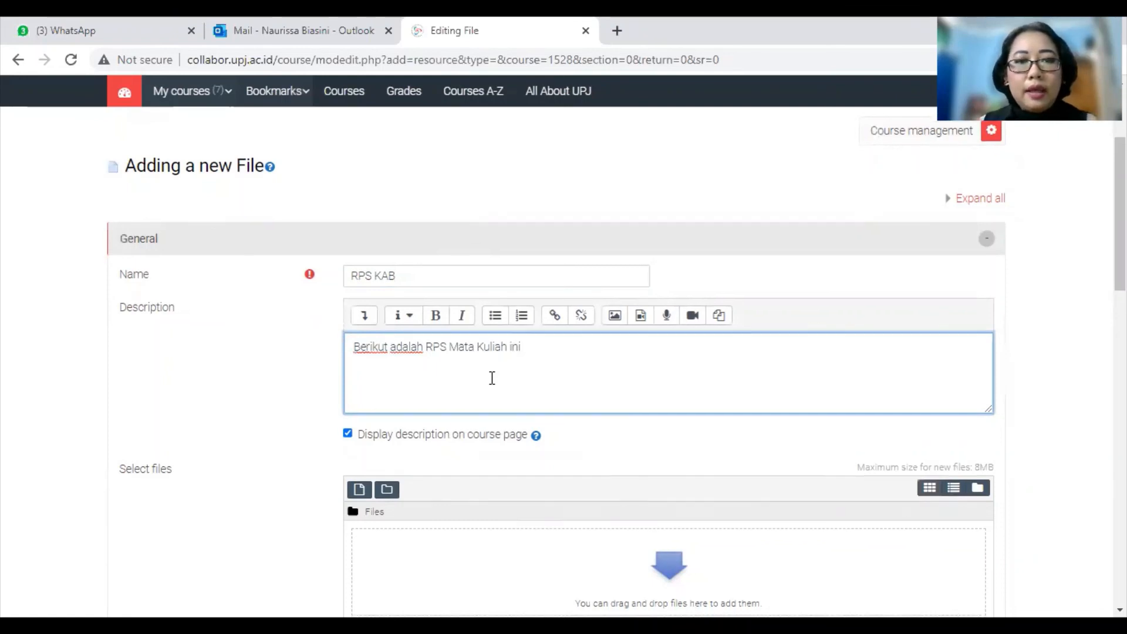
scroll(405, 391, "down", 3)
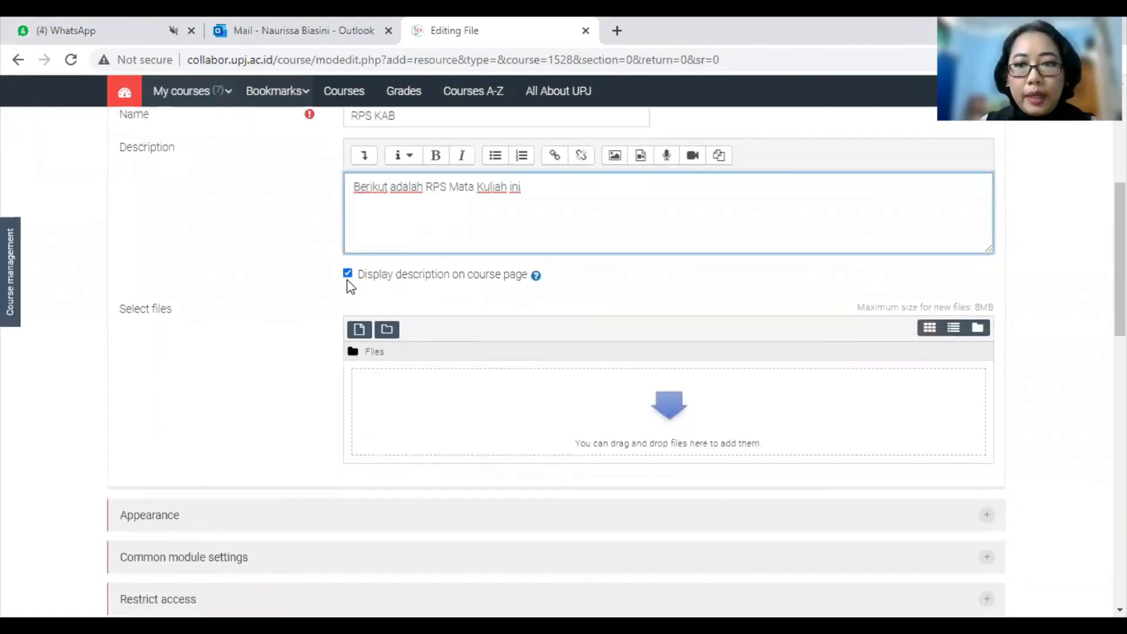
left_click(347, 275)
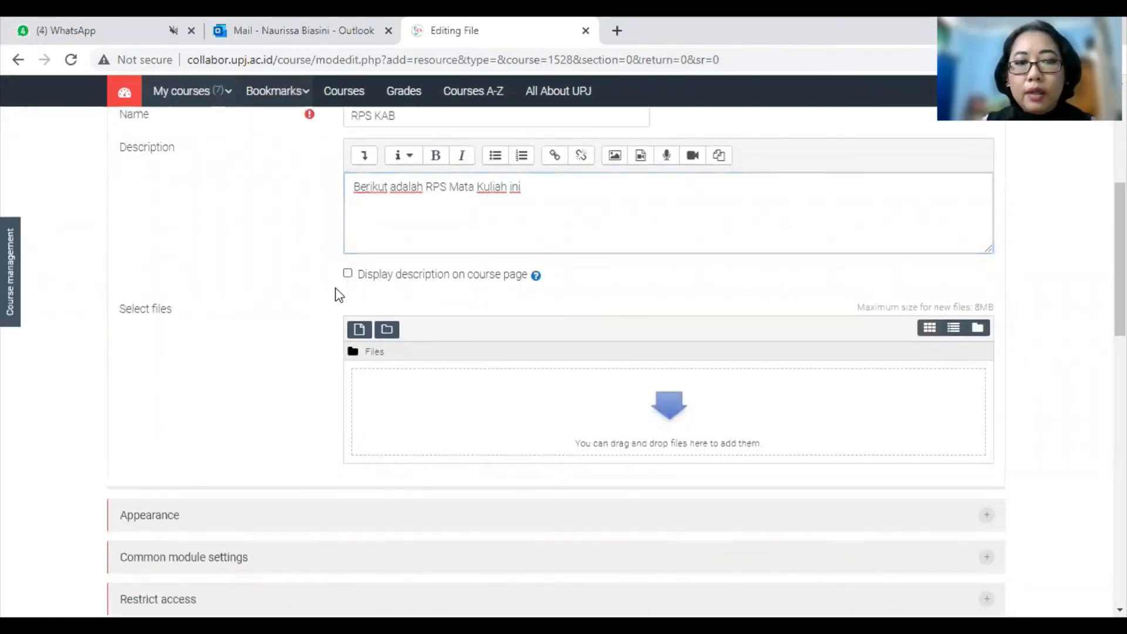
Step: Upload the STRUKTUR KURIKULUM 2019 document, saved as 'RPS', to the resource
left_click(359, 330)
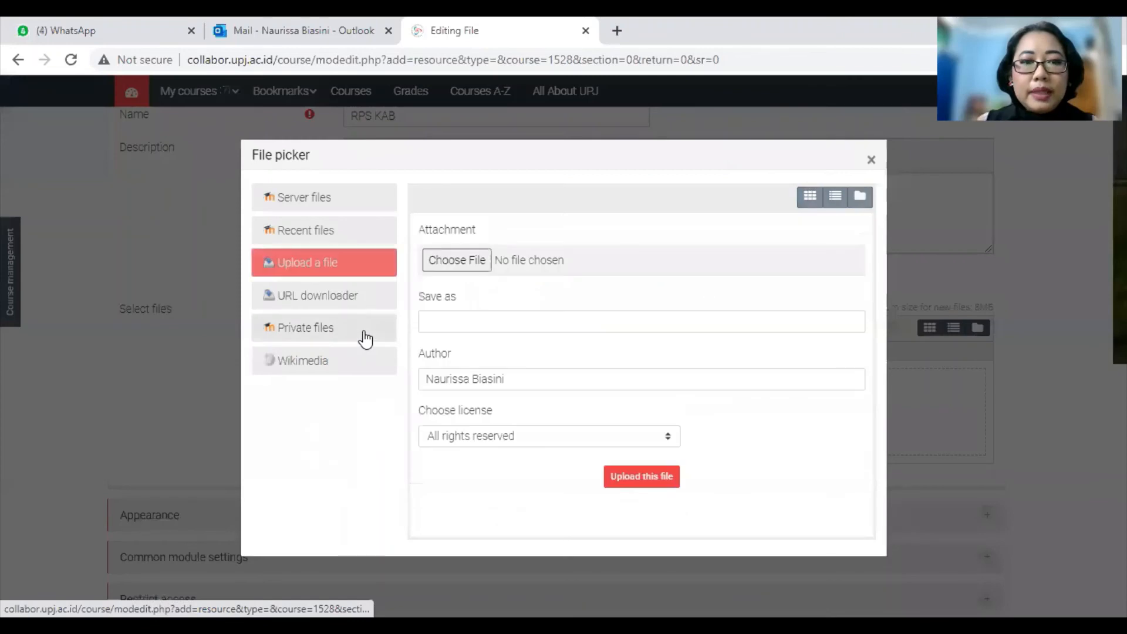
left_click(447, 265)
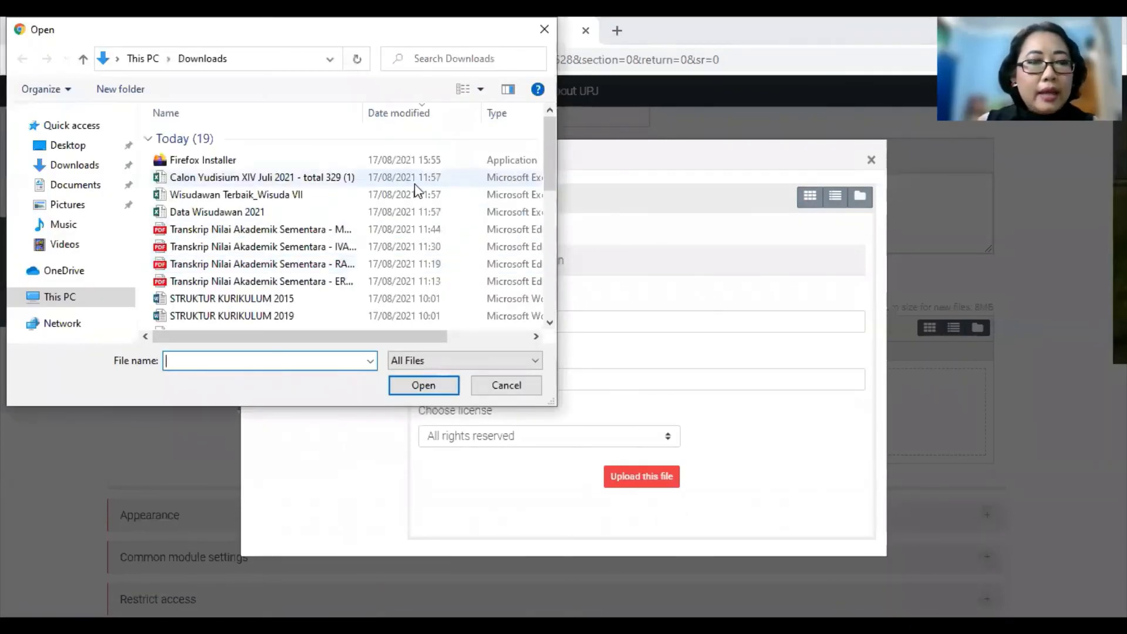
left_click(306, 316)
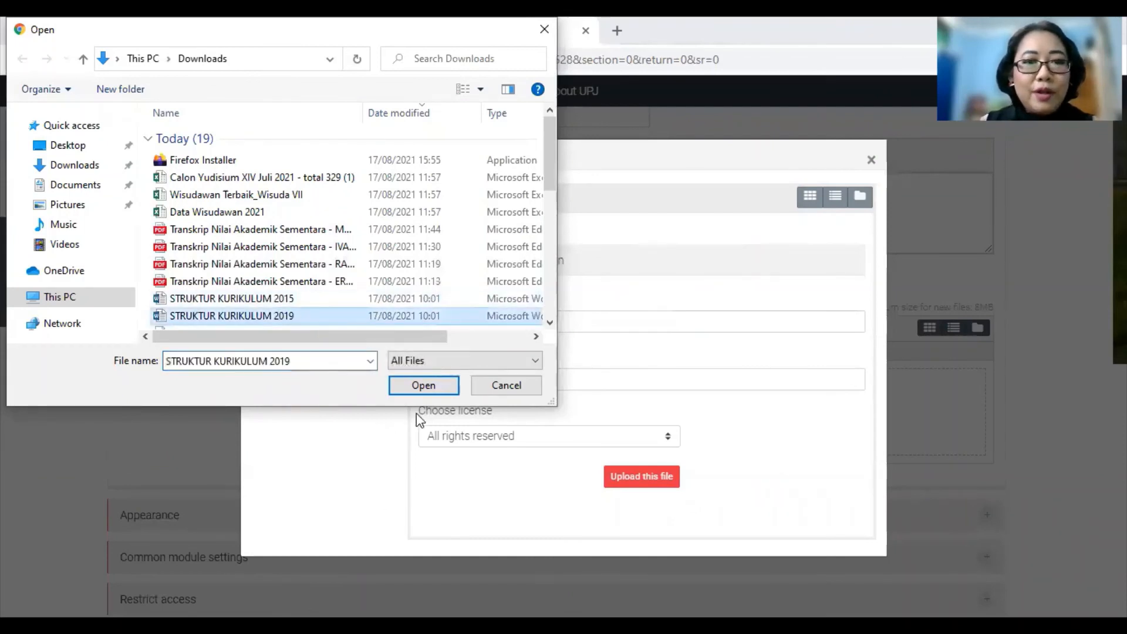
left_click(424, 386)
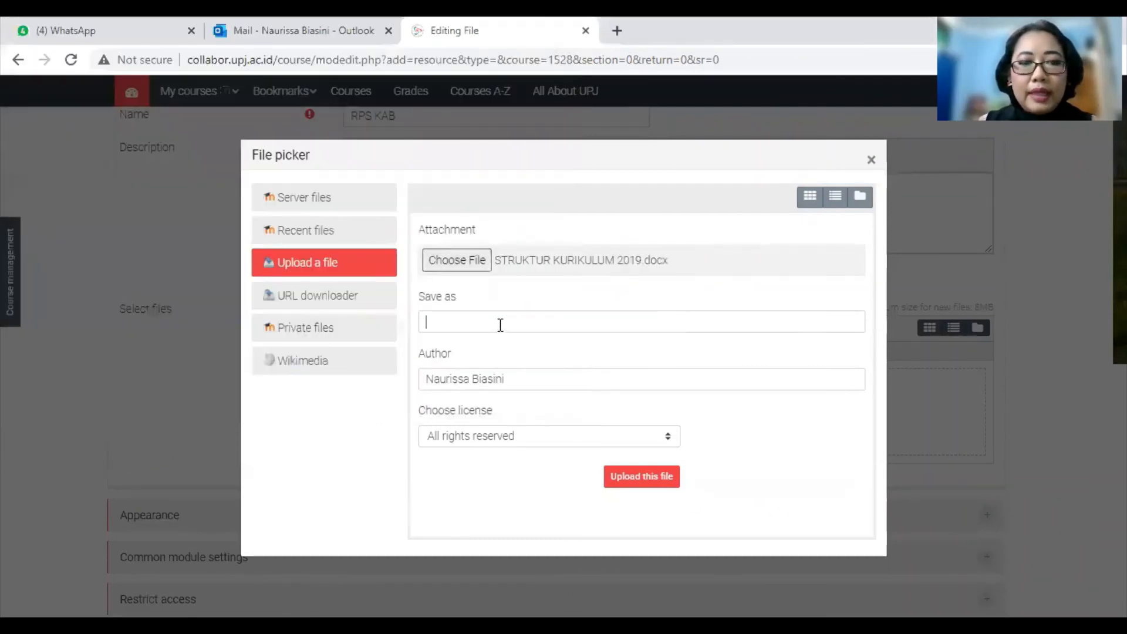
left_click(501, 325)
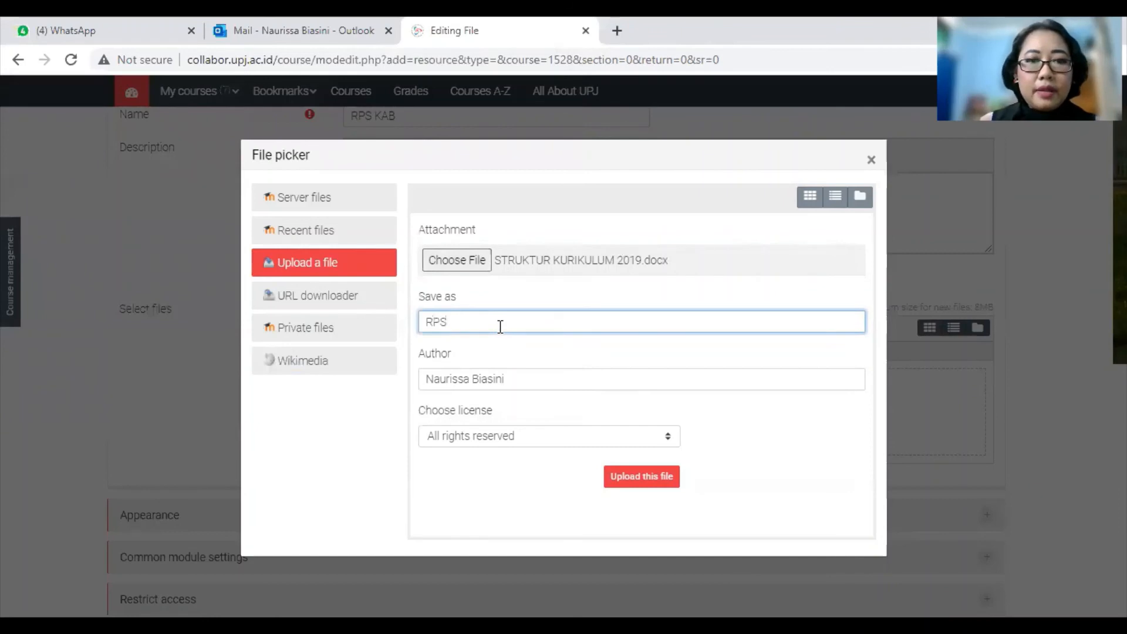
left_click(626, 480)
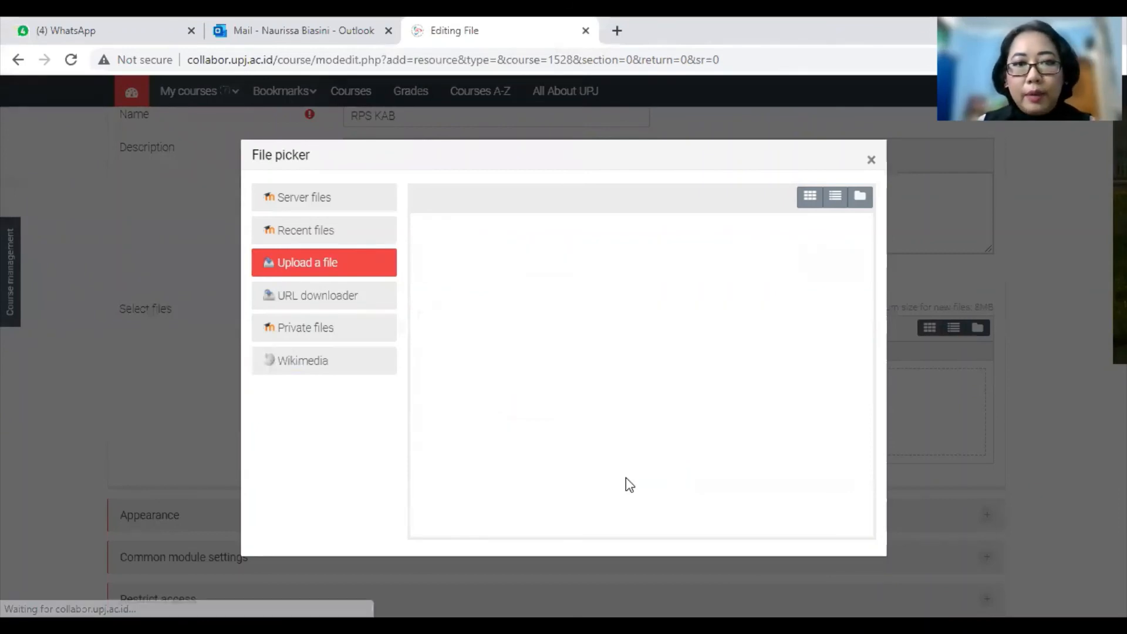
Step: Save the RPS KAB file resource and return to the CMM211 course
scroll(587, 408, "down", 3)
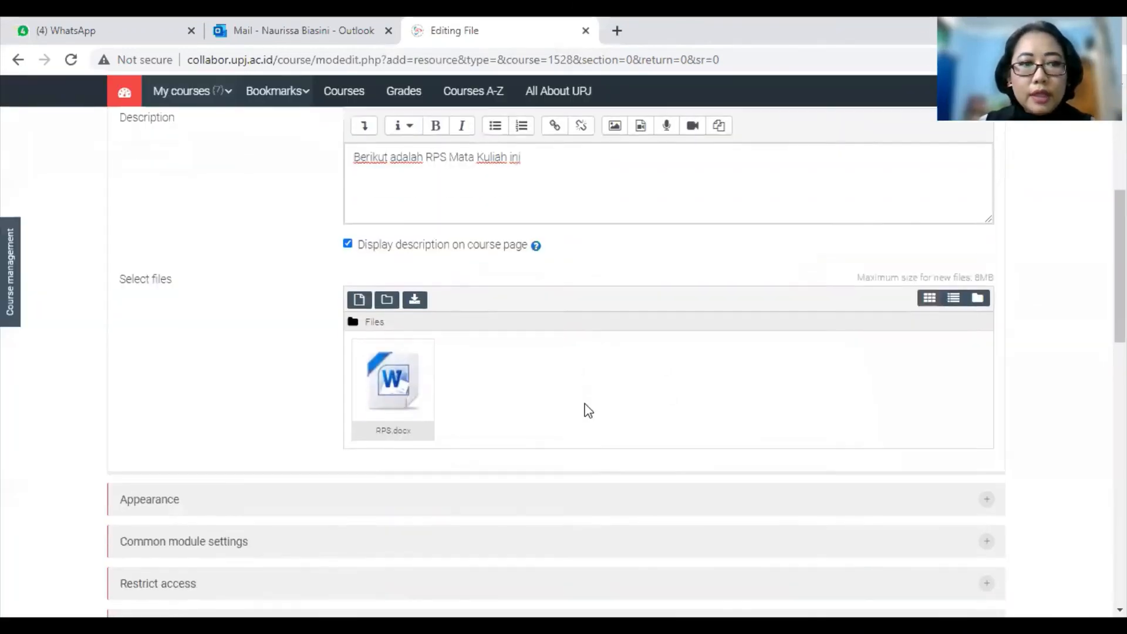
scroll(587, 413, "down", 2)
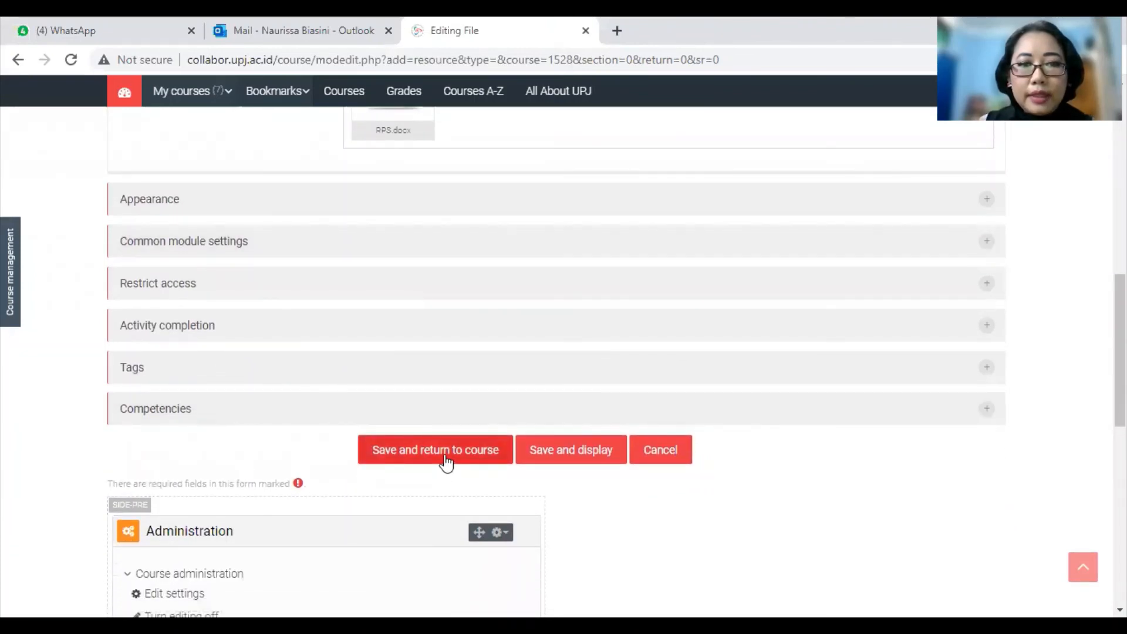
left_click(445, 462)
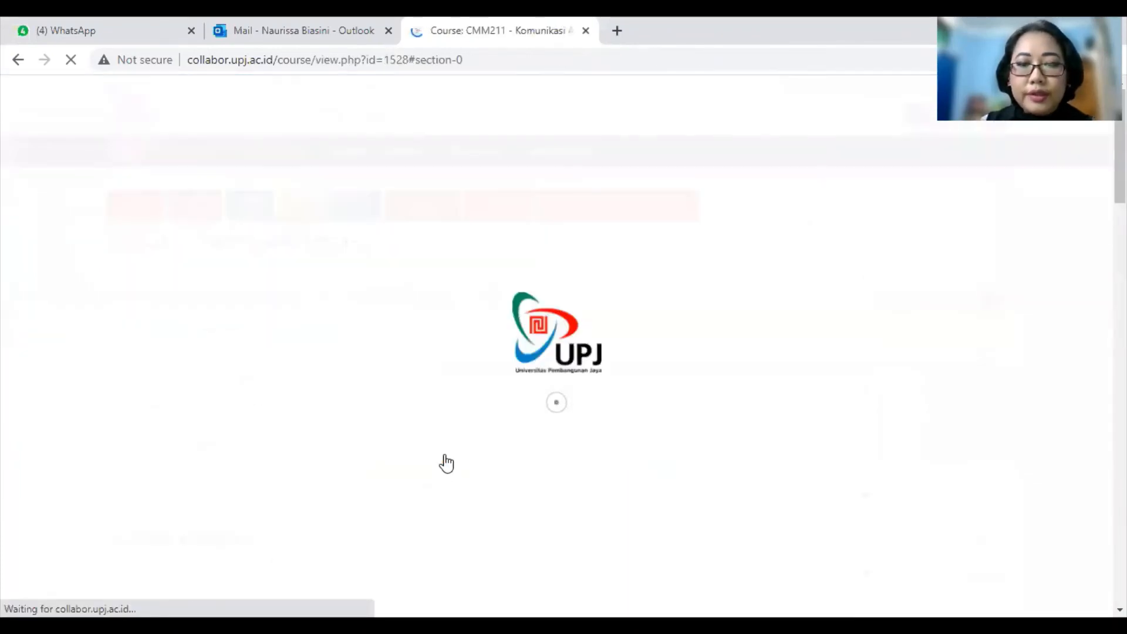